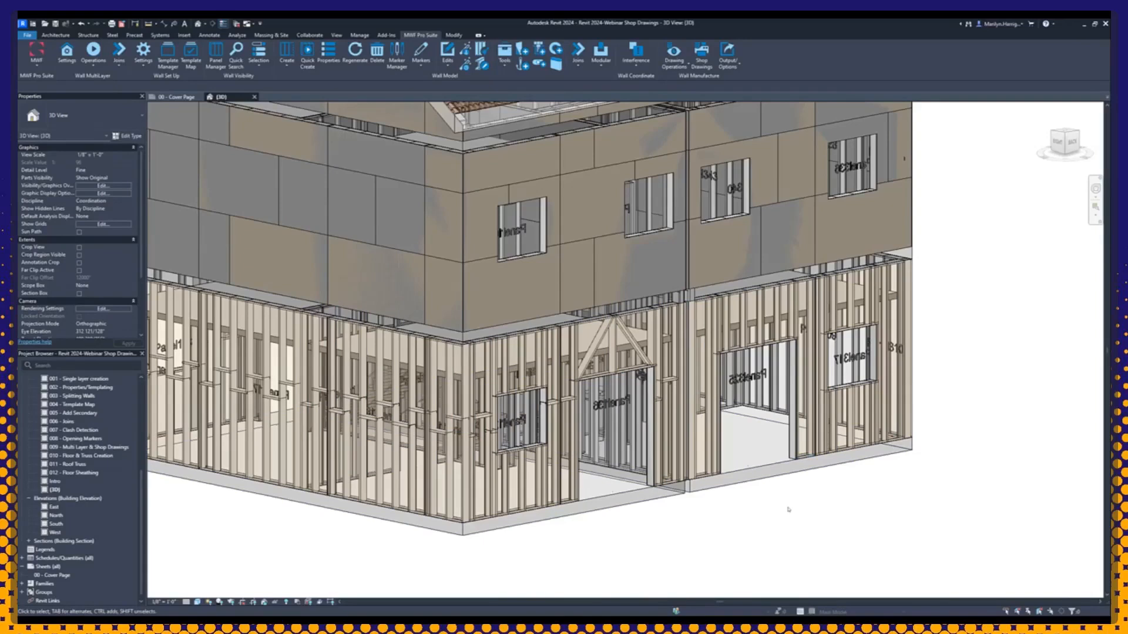
Step: Inspect an upper-floor sheathing panel and a ground-floor stud below the corner window, leaving nothing selected
click(485, 183)
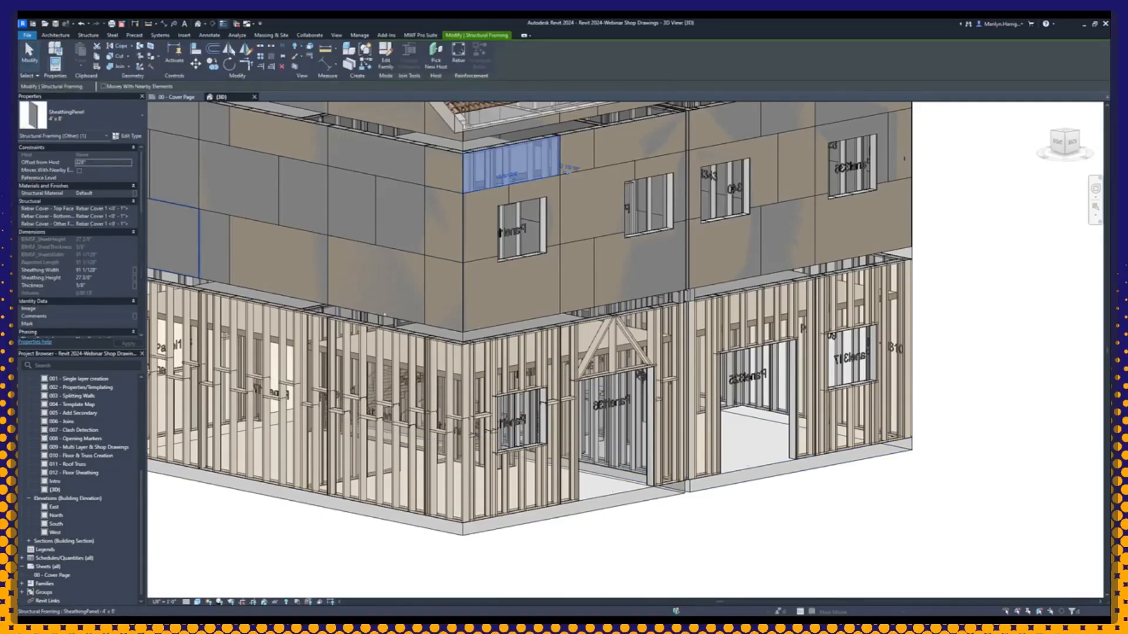
click(708, 574)
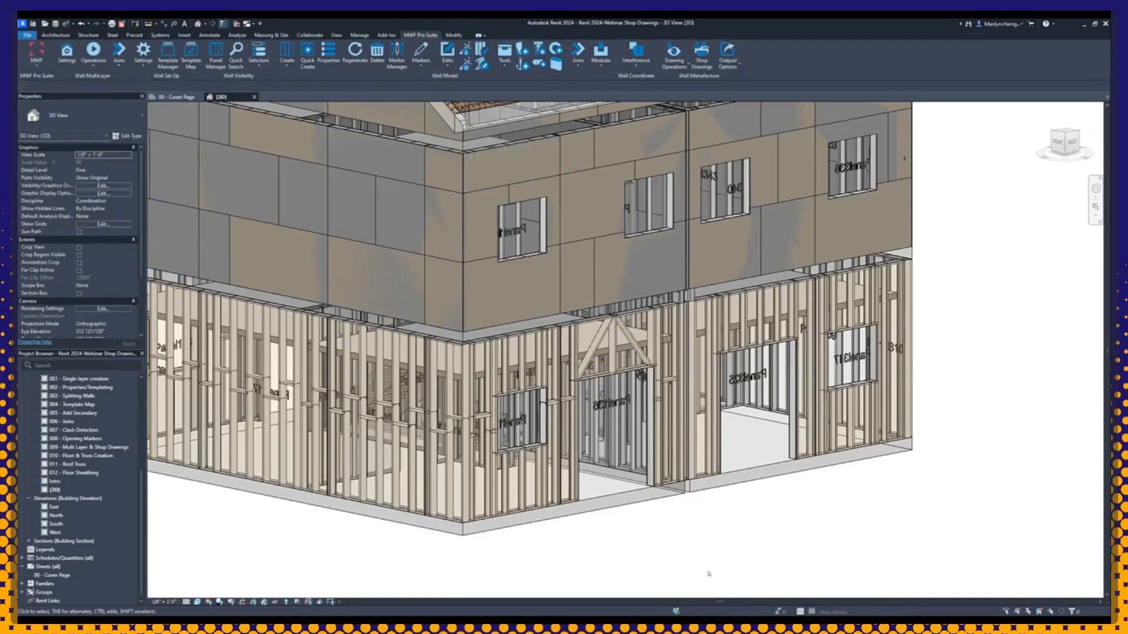
scroll(702, 564, down, 3)
scroll(687, 541, up, 3)
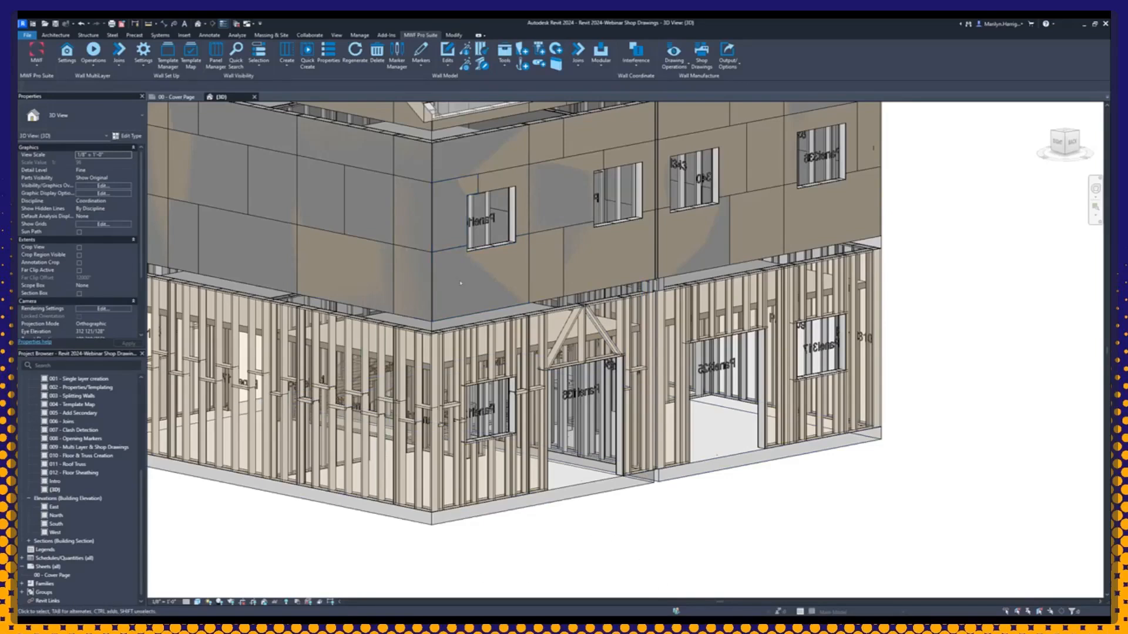
click(477, 489)
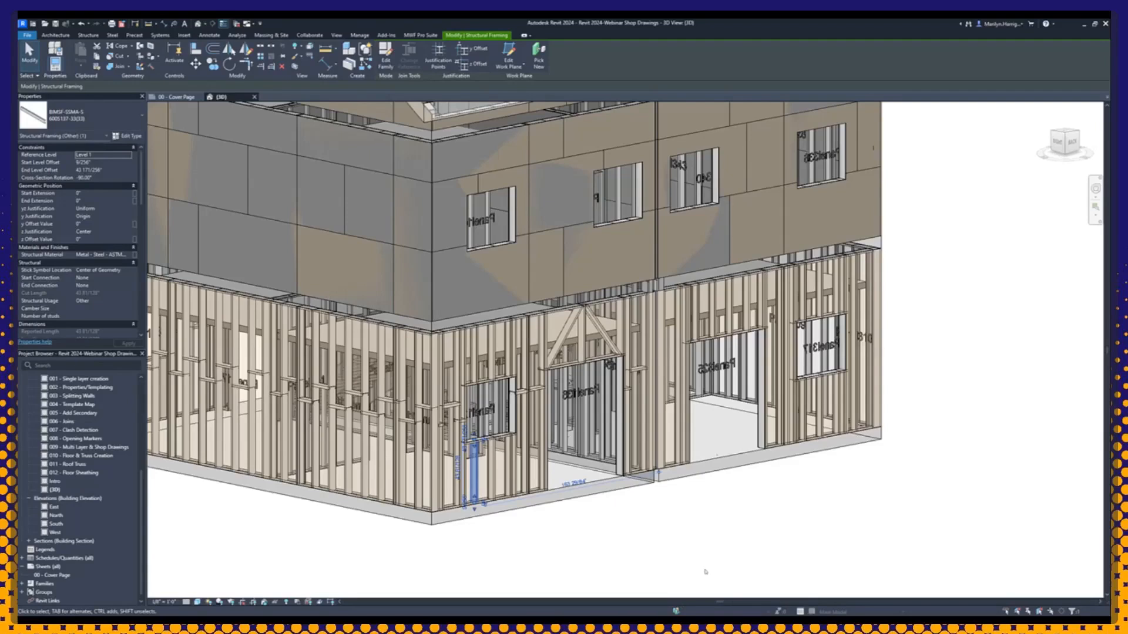
key(Escape)
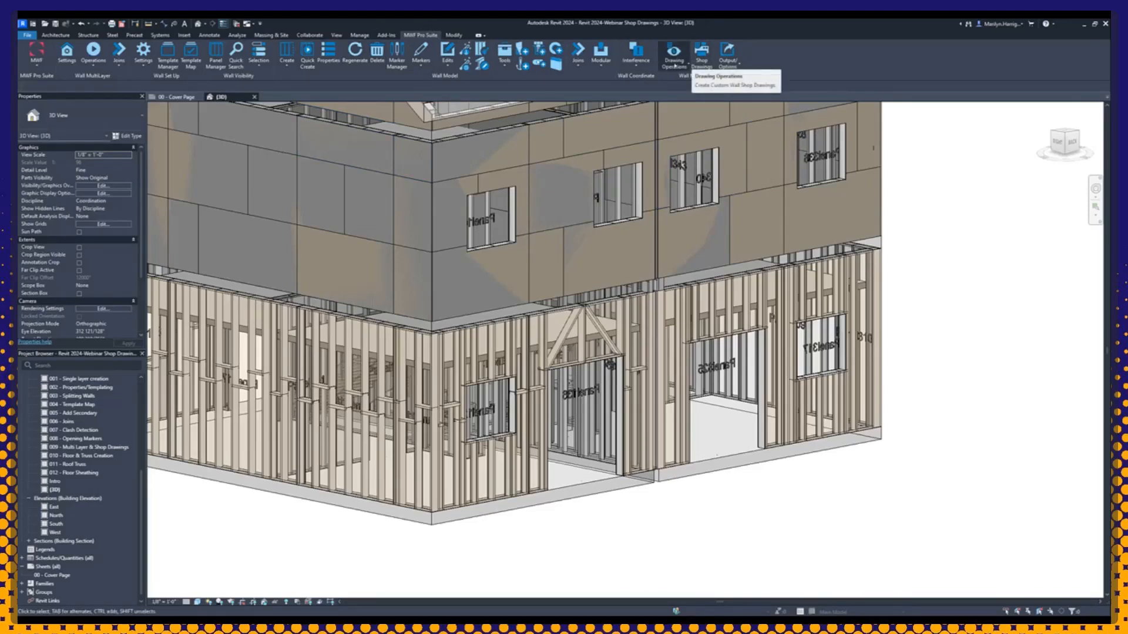
Step: Open the MWF SHOP DRAWINGS SETTINGS type for editing from the Wall Drawings Manager
click(675, 63)
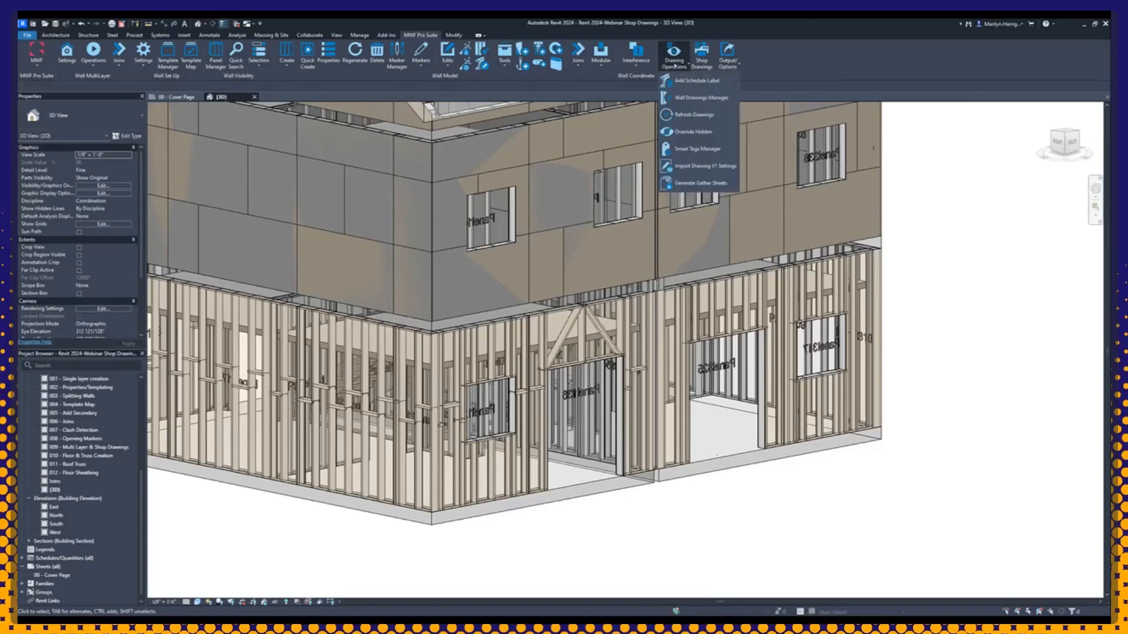
click(677, 98)
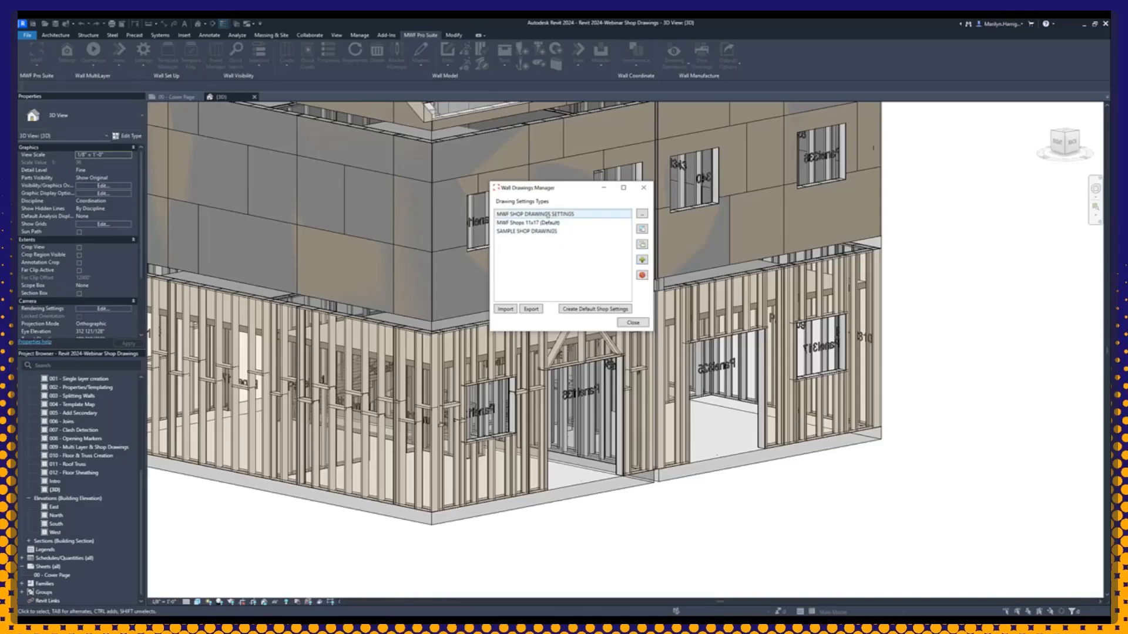
click(524, 223)
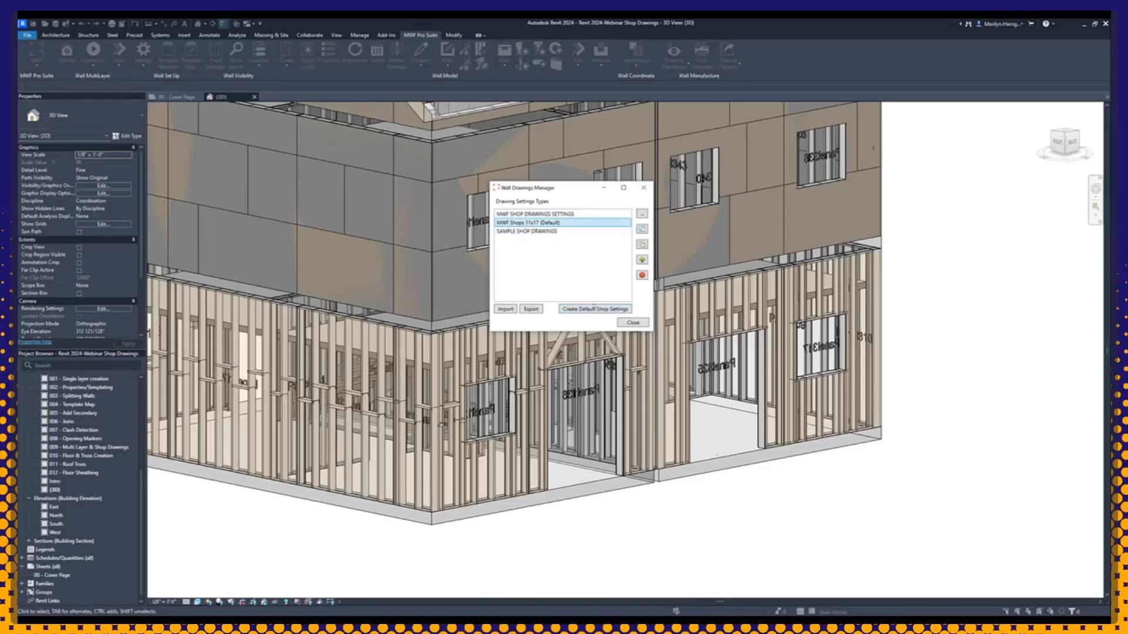
click(527, 215)
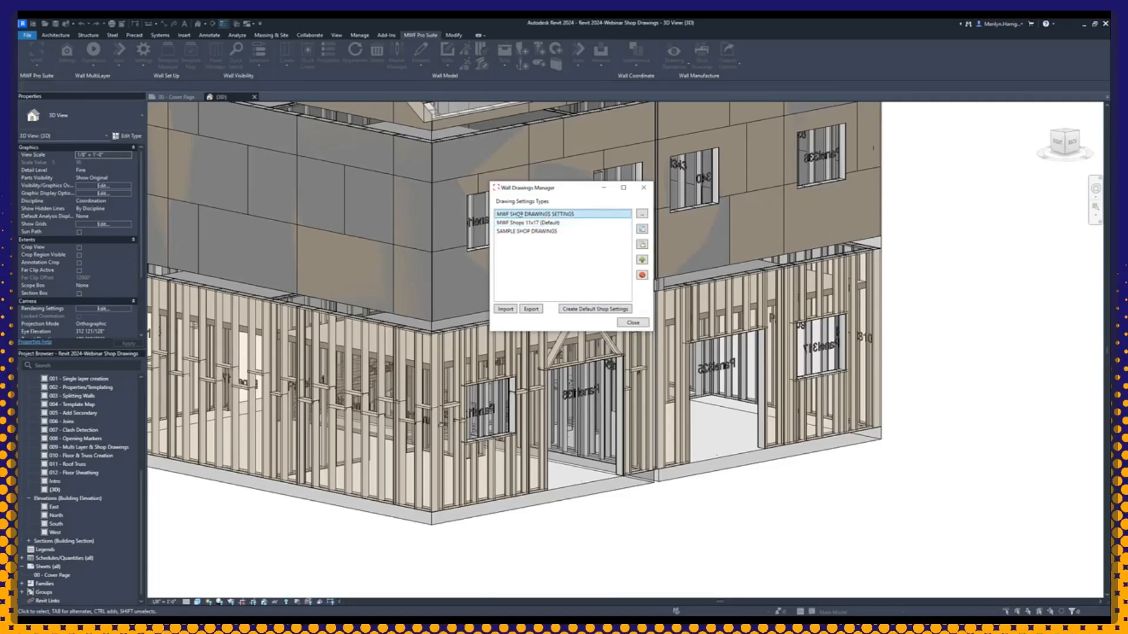
click(642, 215)
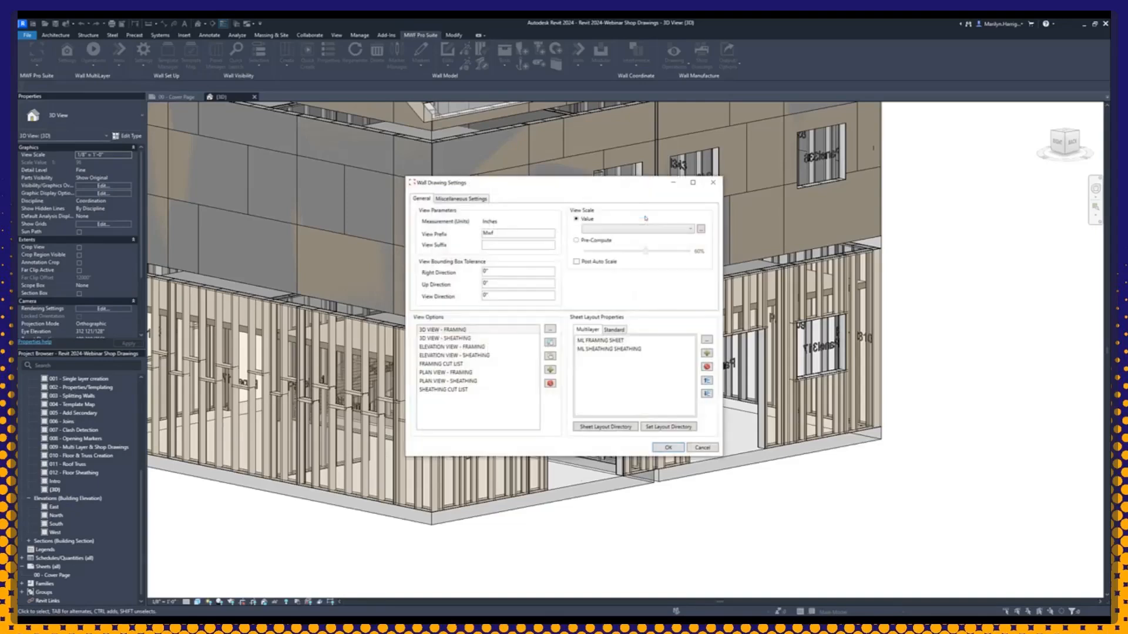
Step: Compare the Standard and Multilayer sheet layout lists in the wall drawing settings
drag(500, 186, 491, 146)
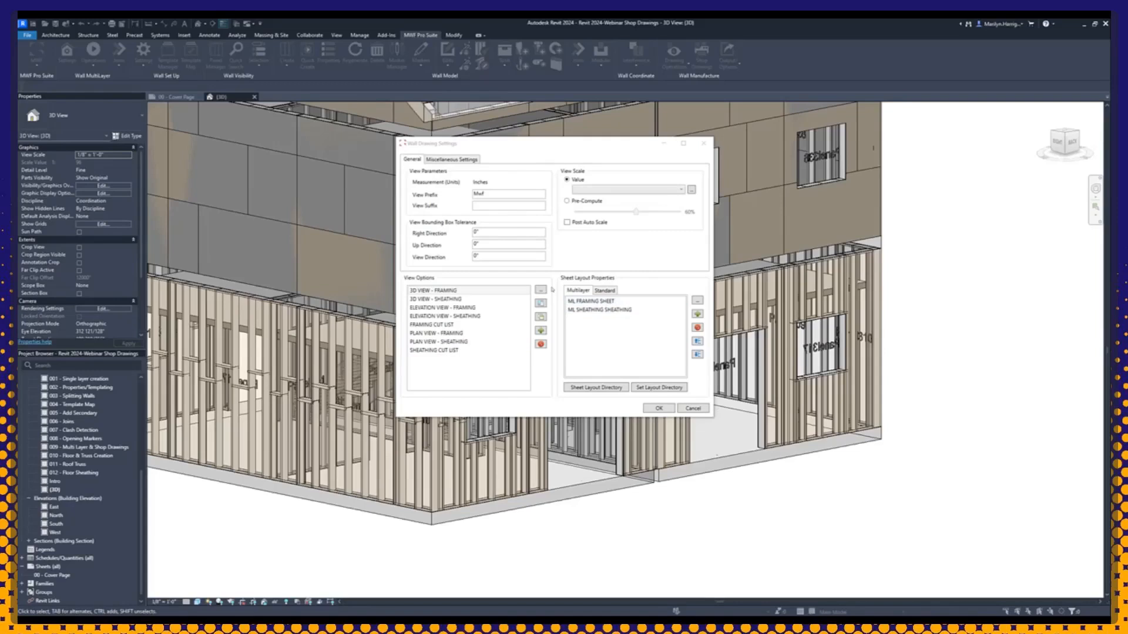
click(605, 292)
click(588, 291)
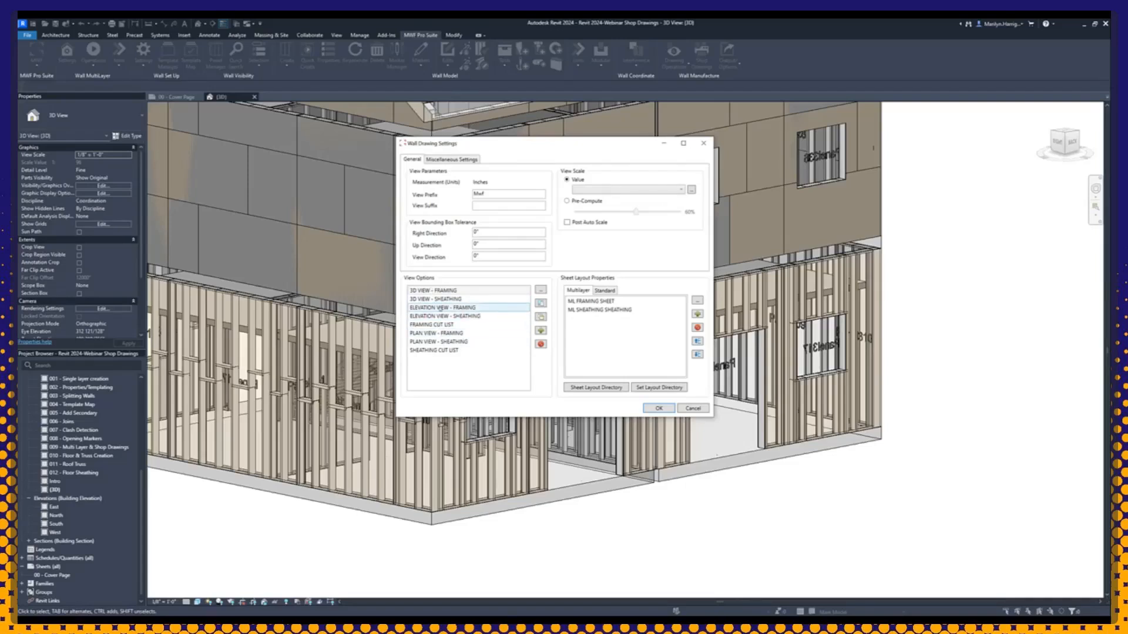
Step: Open the ELEVATION VIEW - FRAMING options and review the available dimension and label annotations
double_click(440, 308)
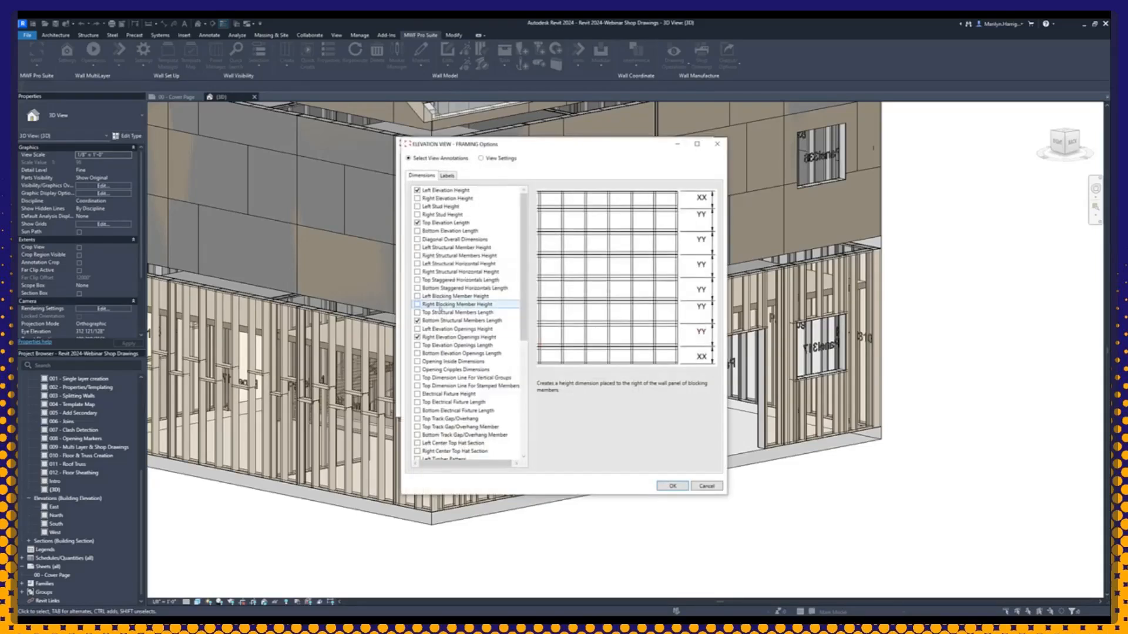
drag(537, 144, 486, 101)
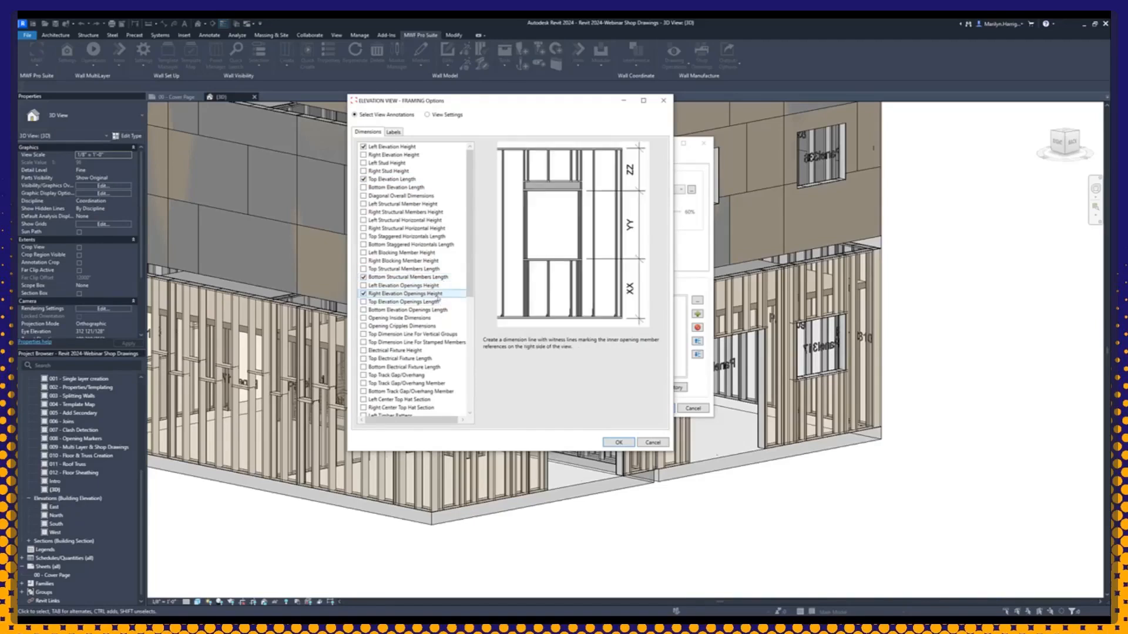
scroll(411, 235, down, 3)
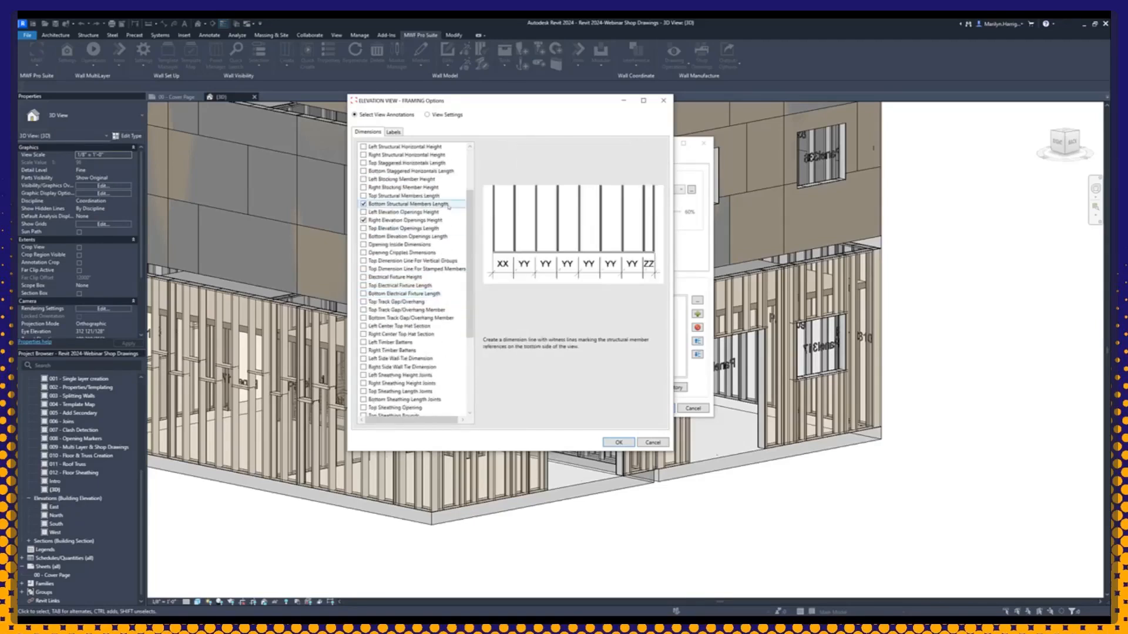
scroll(405, 235, down, 1)
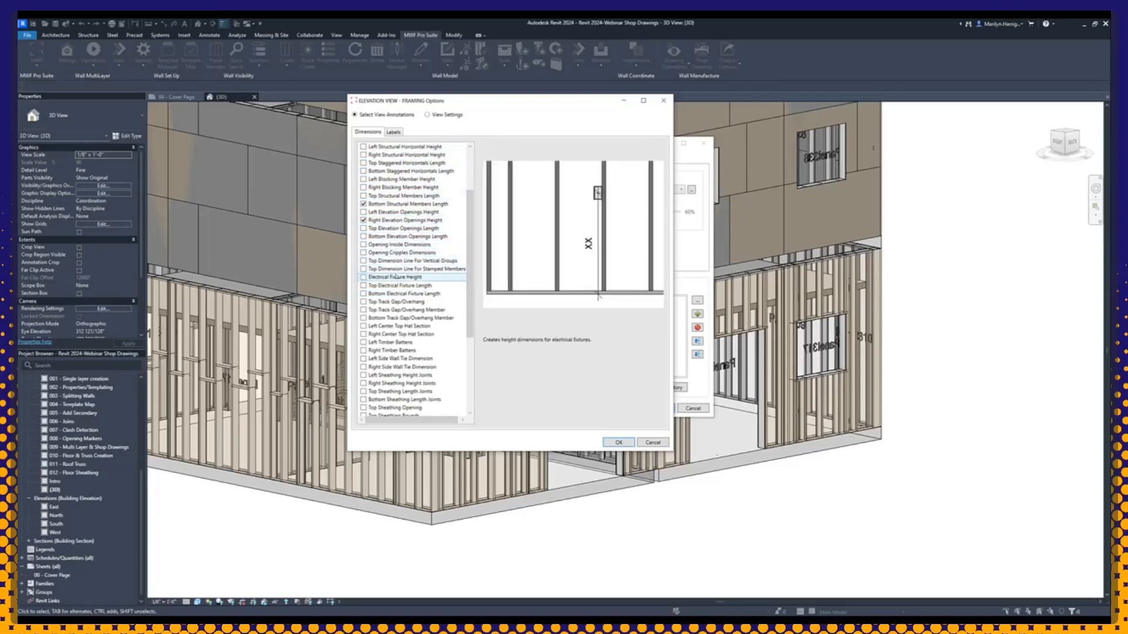
scroll(399, 306, down, 1)
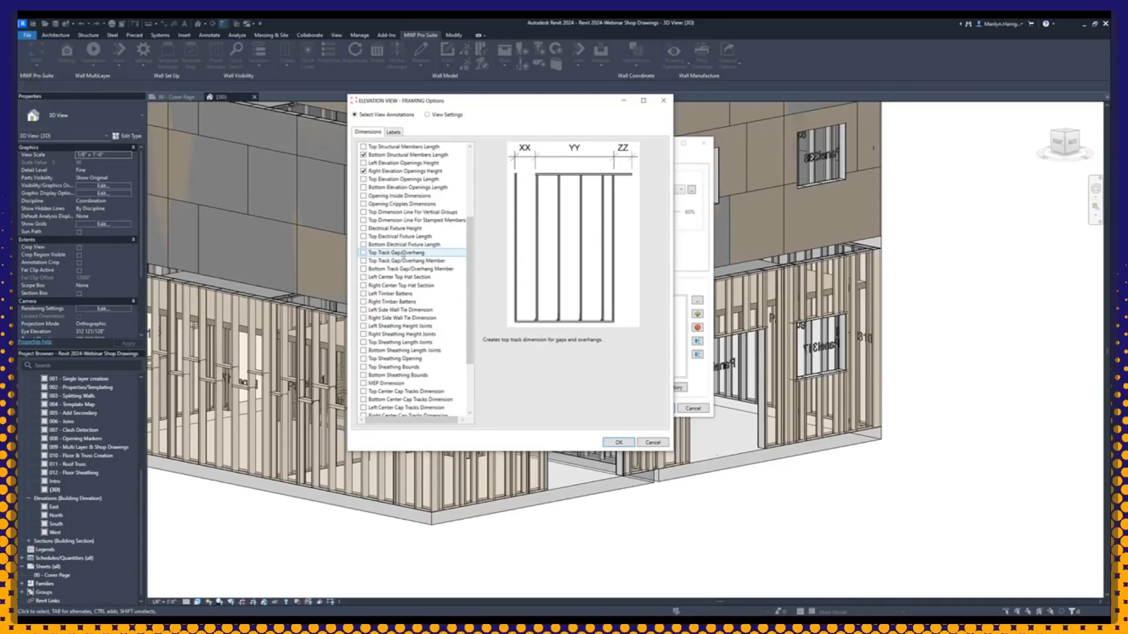
scroll(397, 305, down, 1)
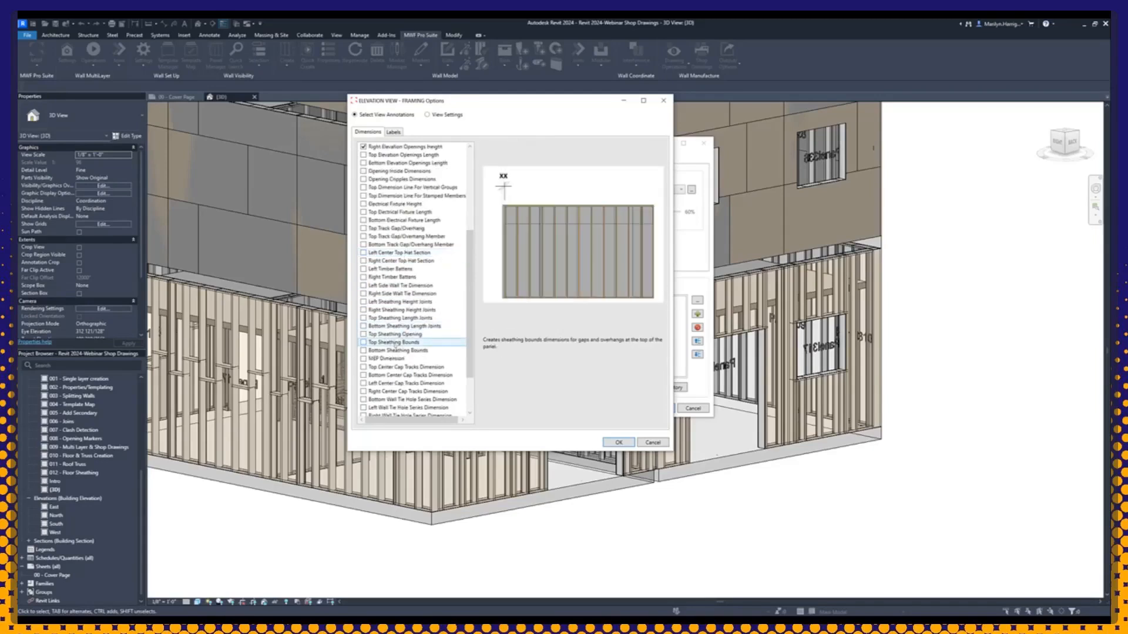
scroll(403, 337, down, 1)
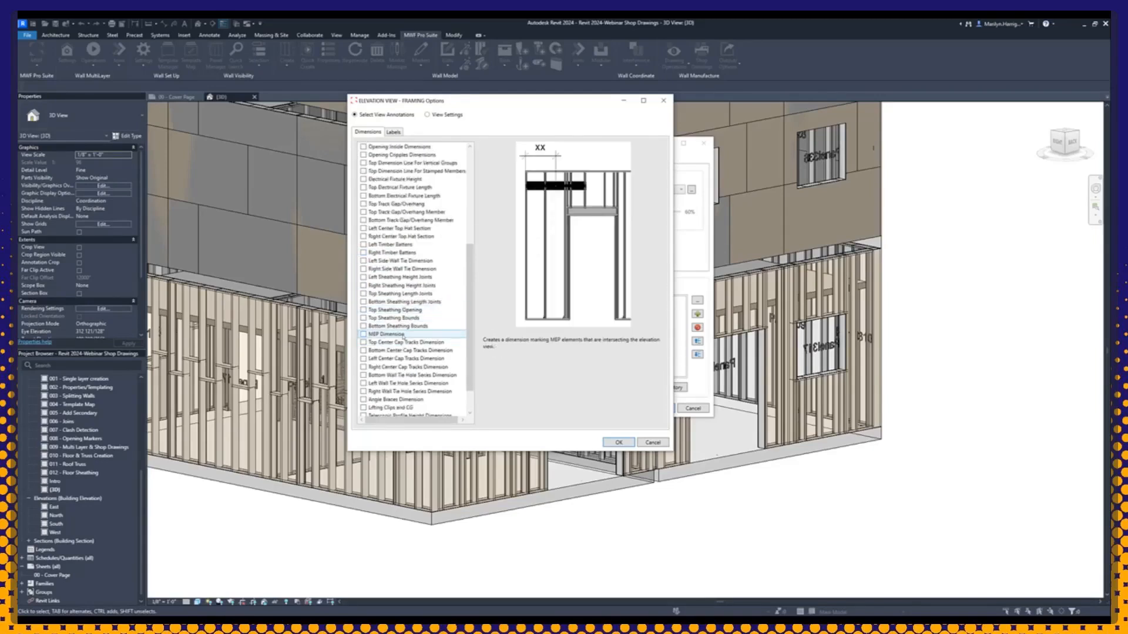
scroll(404, 335, down, 1)
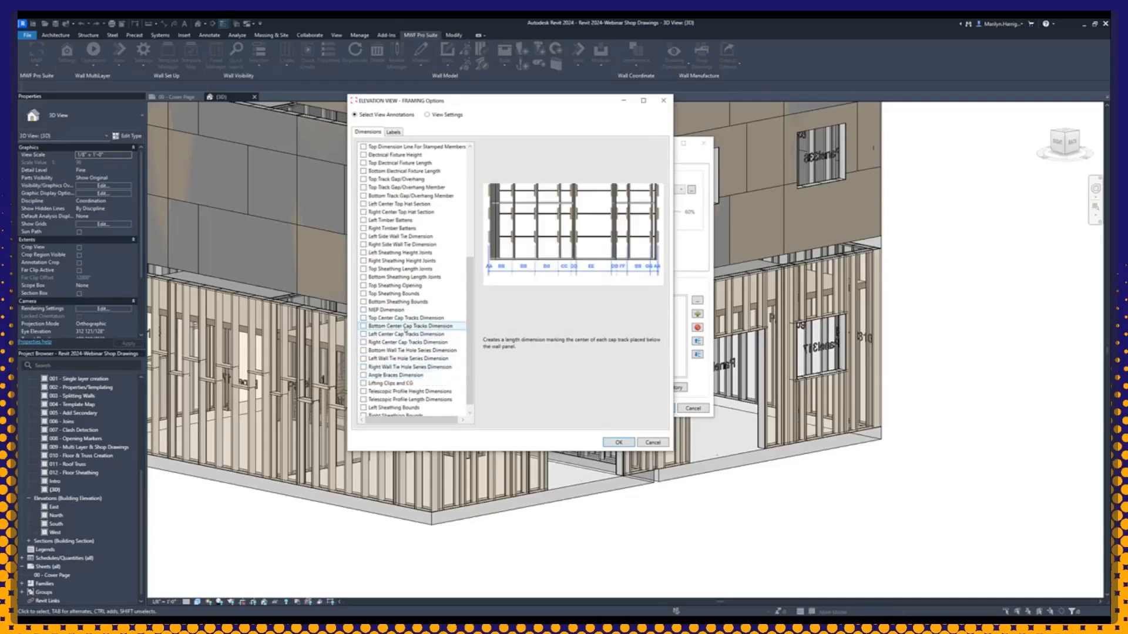
scroll(405, 331, down, 1)
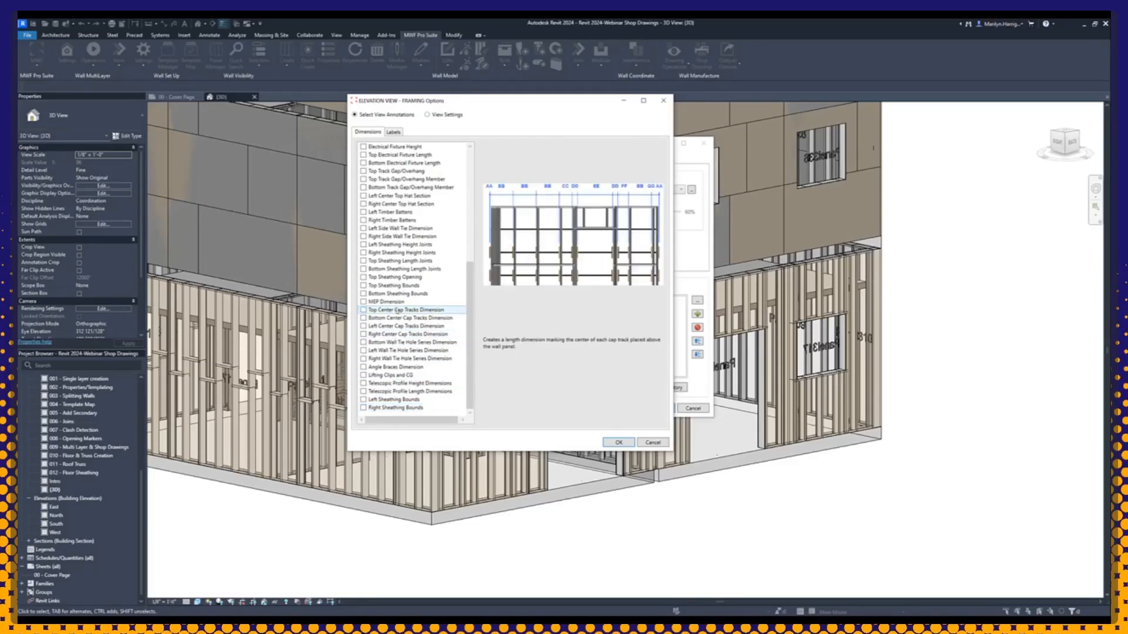
scroll(397, 311, up, 3)
scroll(391, 296, up, 5)
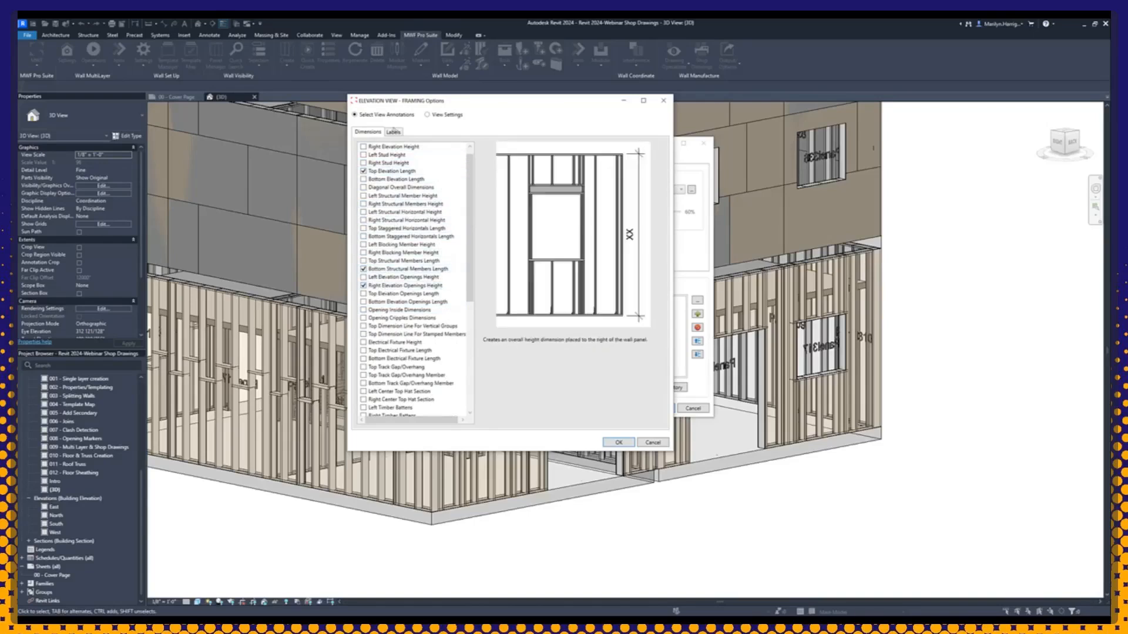
click(392, 132)
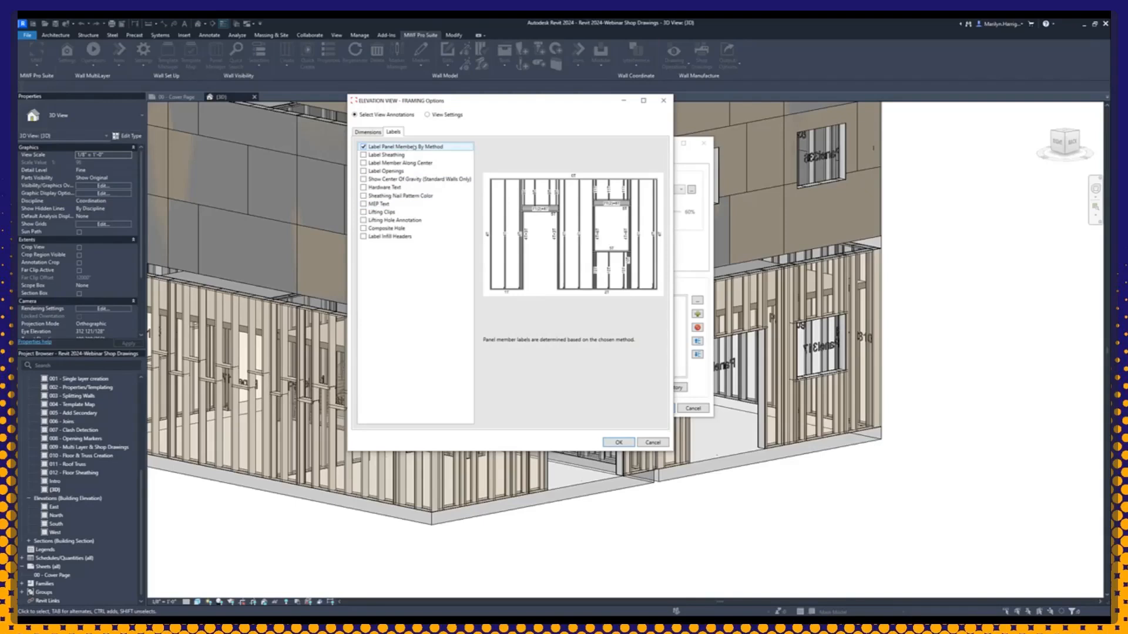
click(372, 132)
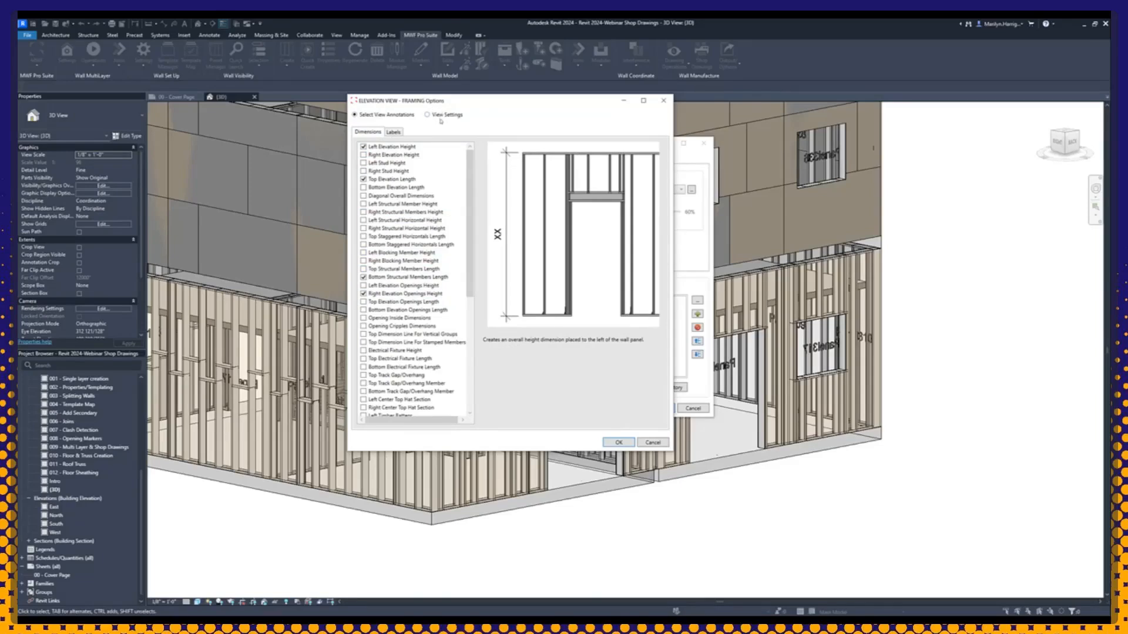
Step: Examine the framing elevation's view settings, including the selectable visible categories and the remaining viewport options
click(427, 116)
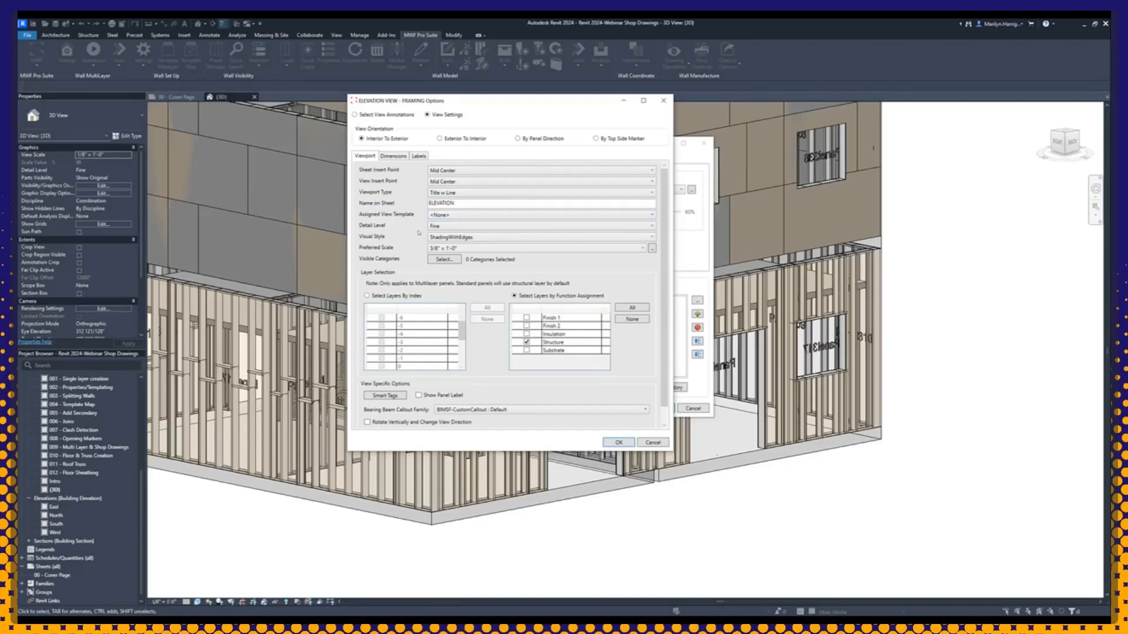
click(445, 260)
drag(485, 230, 310, 127)
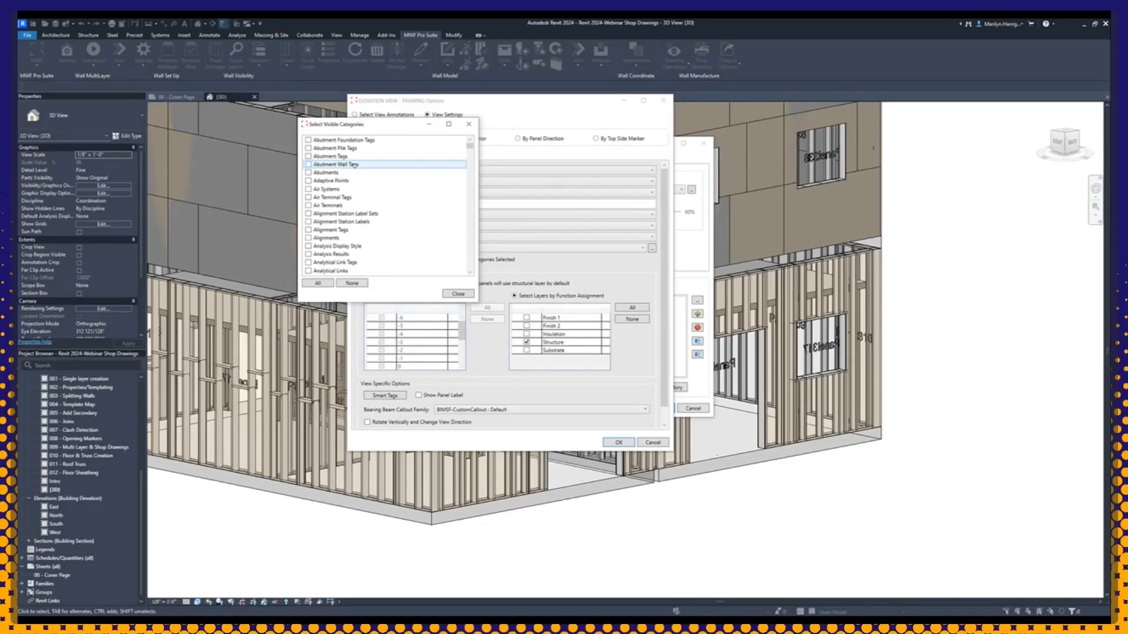
scroll(354, 165, down, 10)
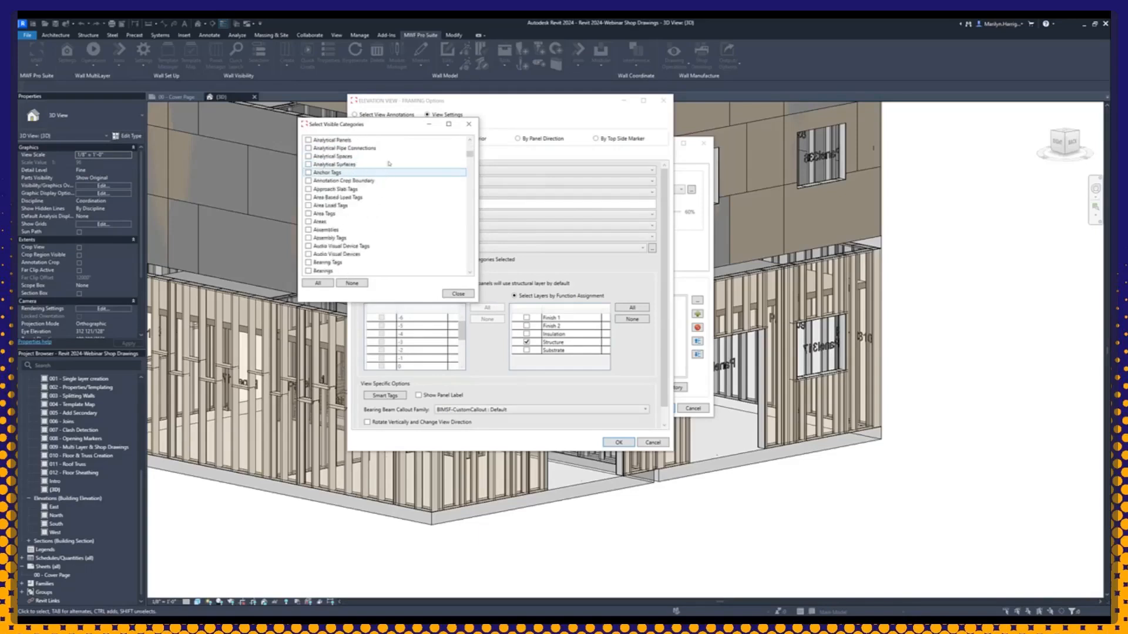
scroll(388, 167, down, 20)
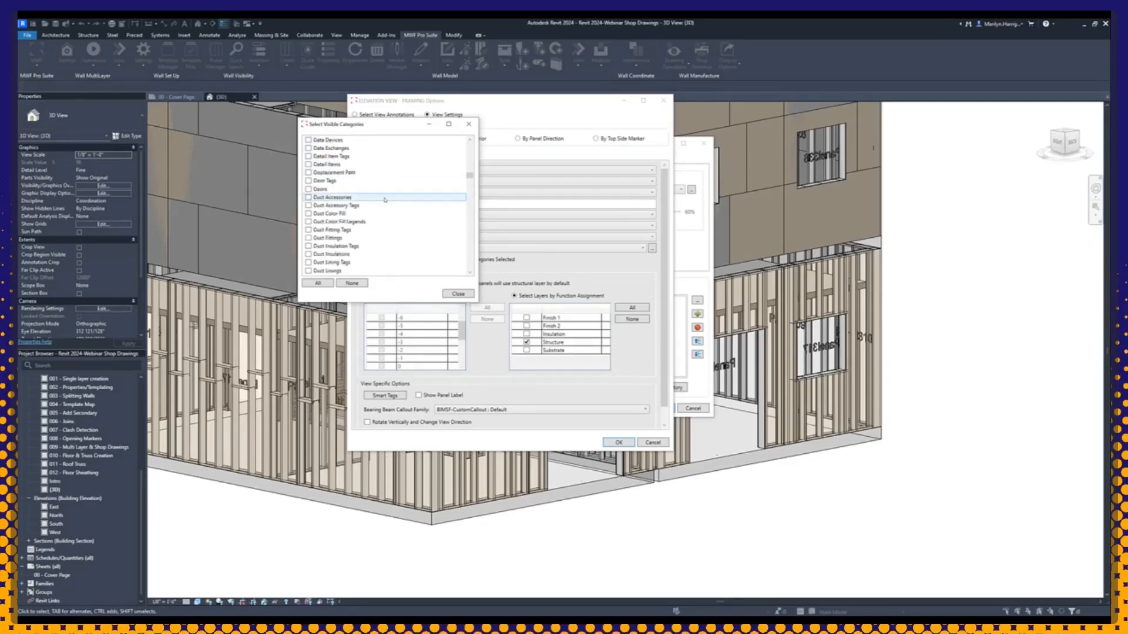
scroll(385, 200, down, 5)
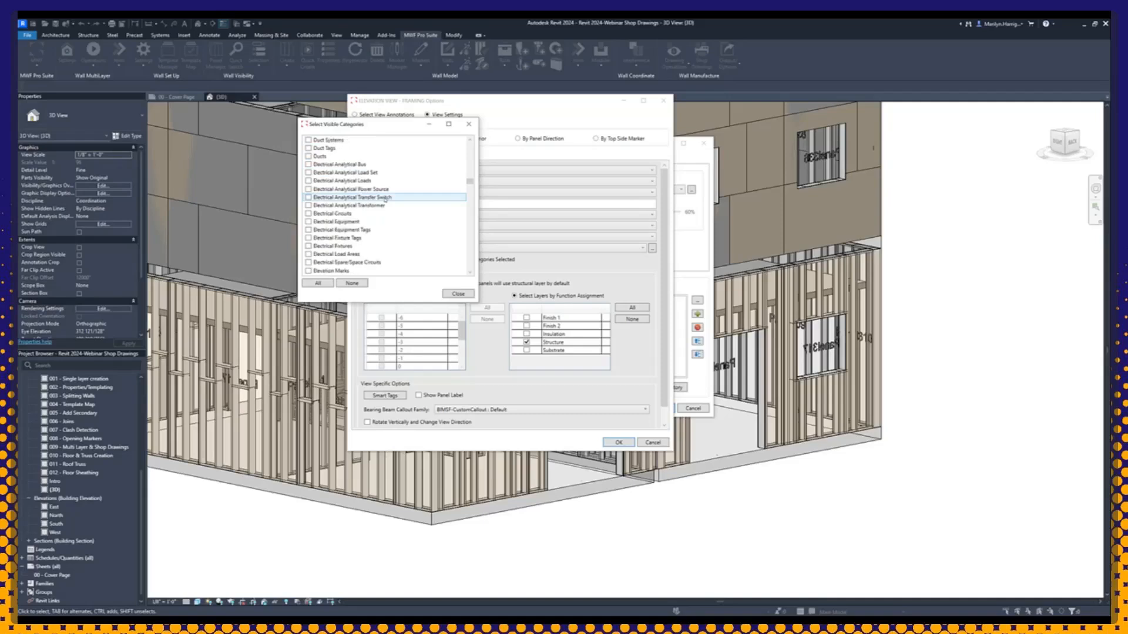
scroll(385, 200, down, 13)
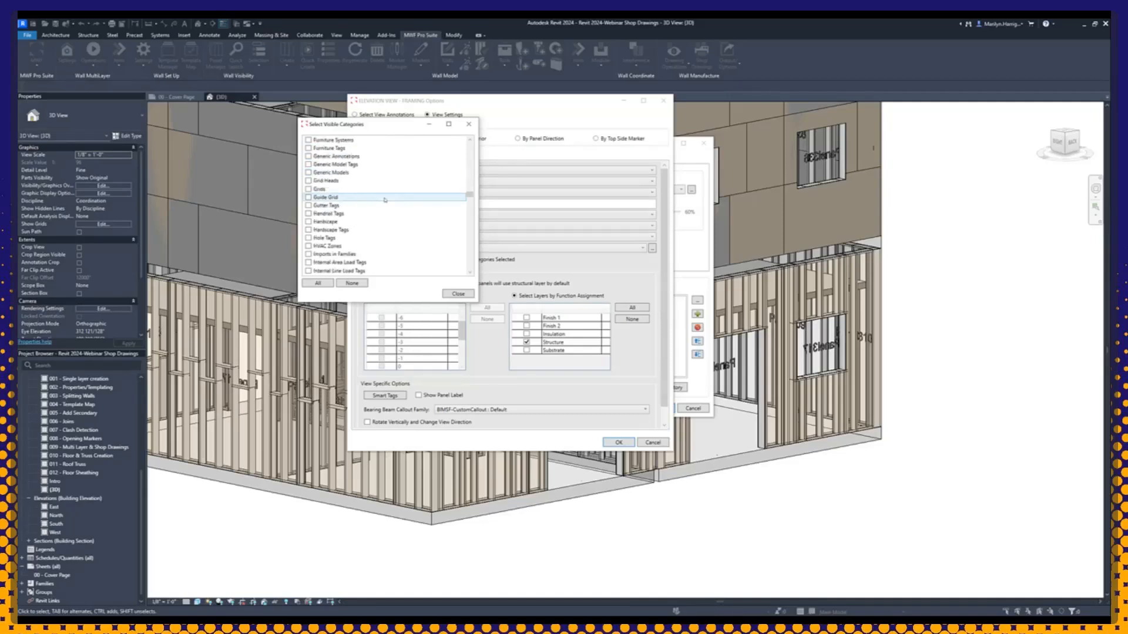
scroll(388, 203, down, 20)
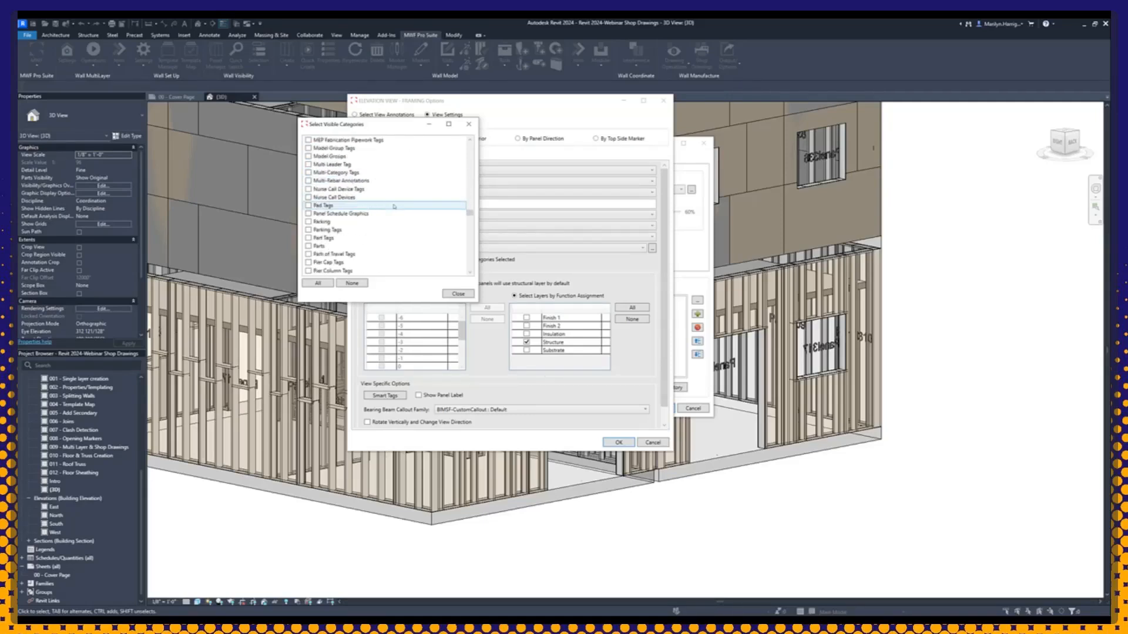
scroll(397, 209, down, 4)
scroll(390, 214, up, 3)
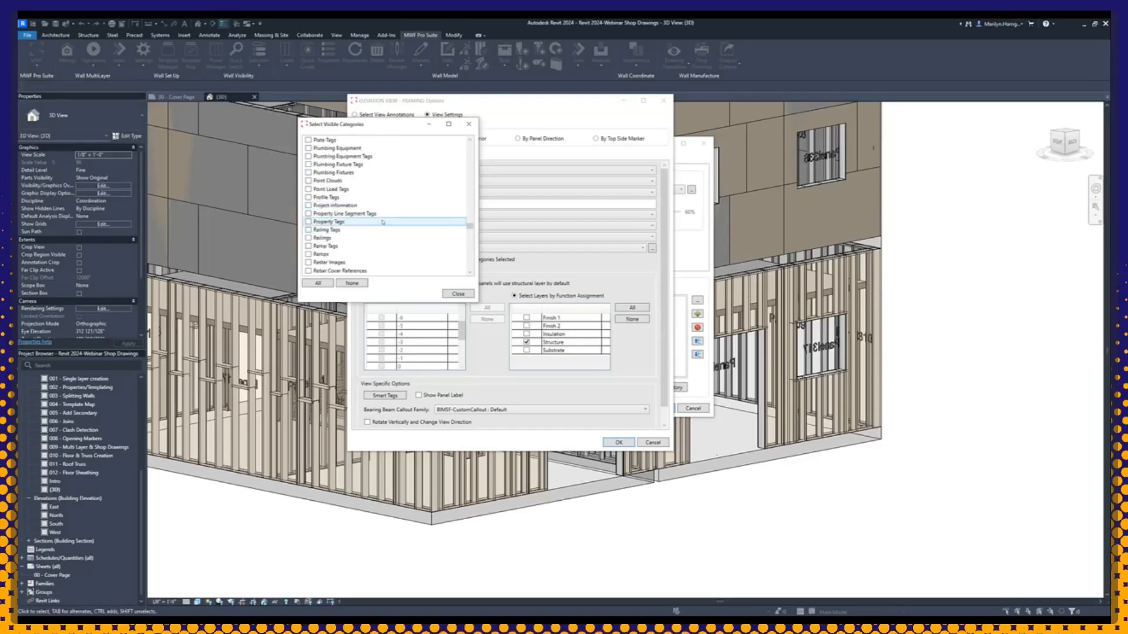
scroll(383, 222, down, 1)
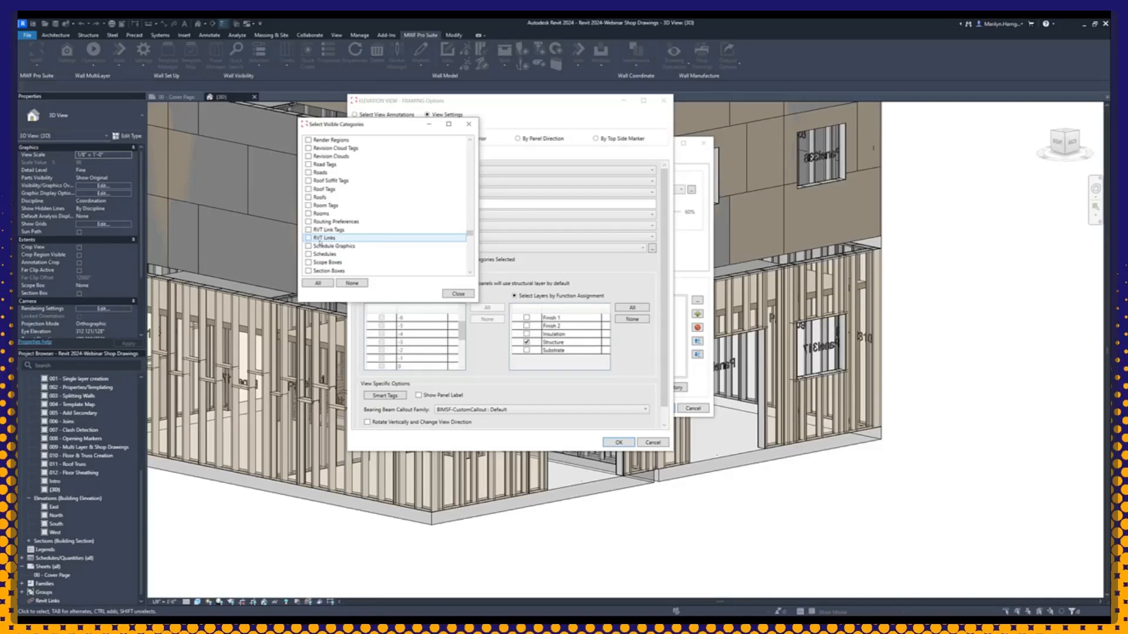
click(458, 294)
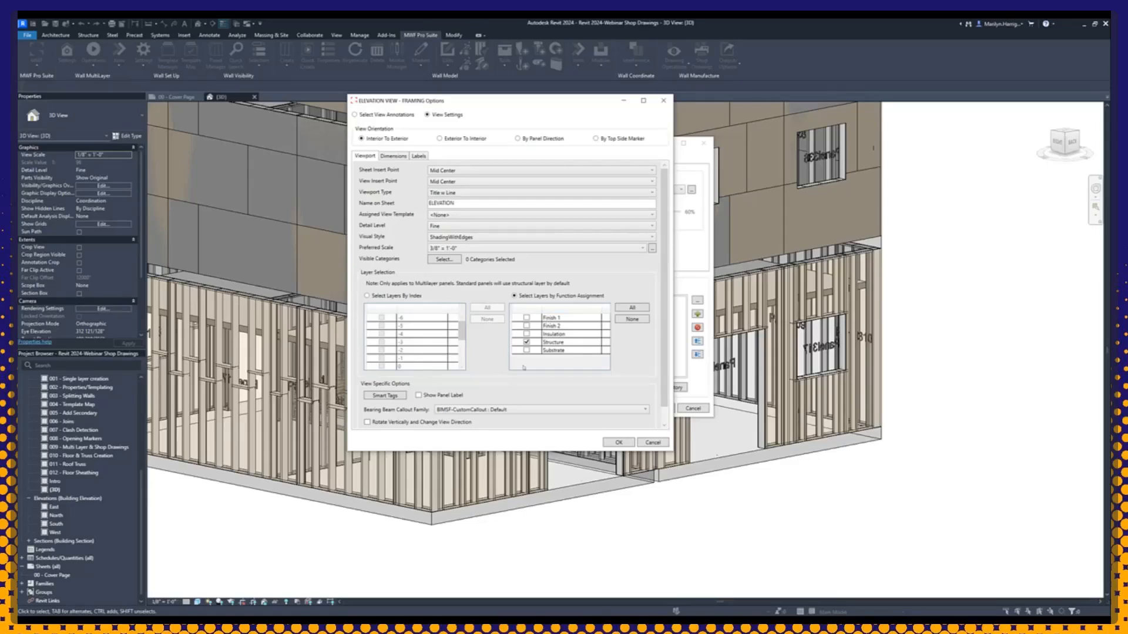
scroll(555, 402, down, 1)
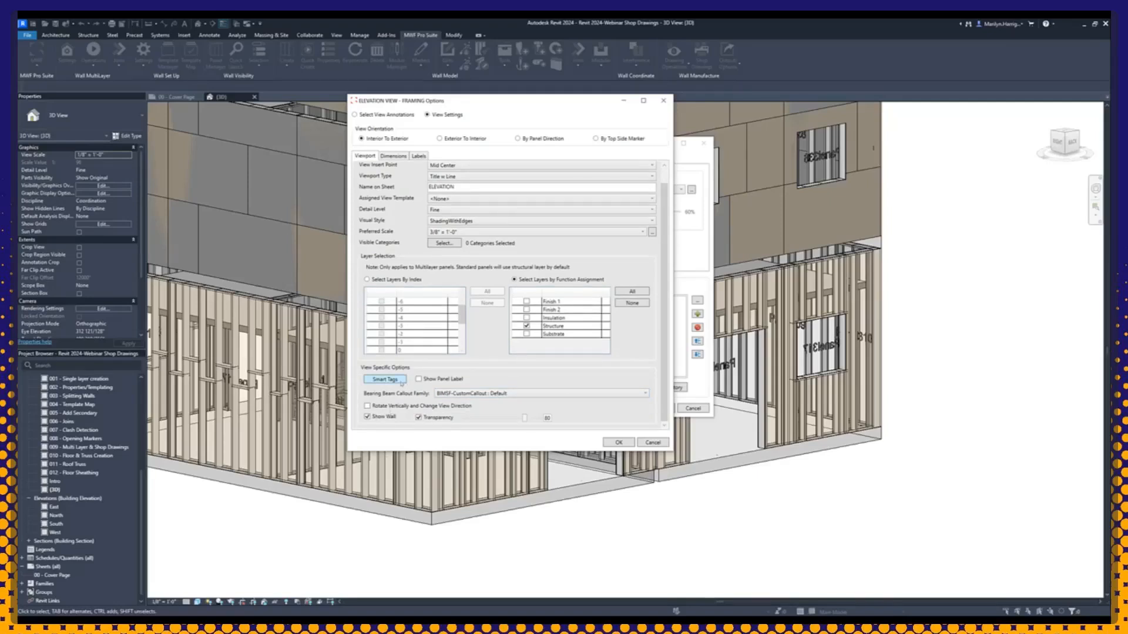
Step: Review the tag categories and loaded tags in the framing elevation's Smart Tags Manager, then cancel it without changes
click(402, 383)
drag(499, 194, 363, 152)
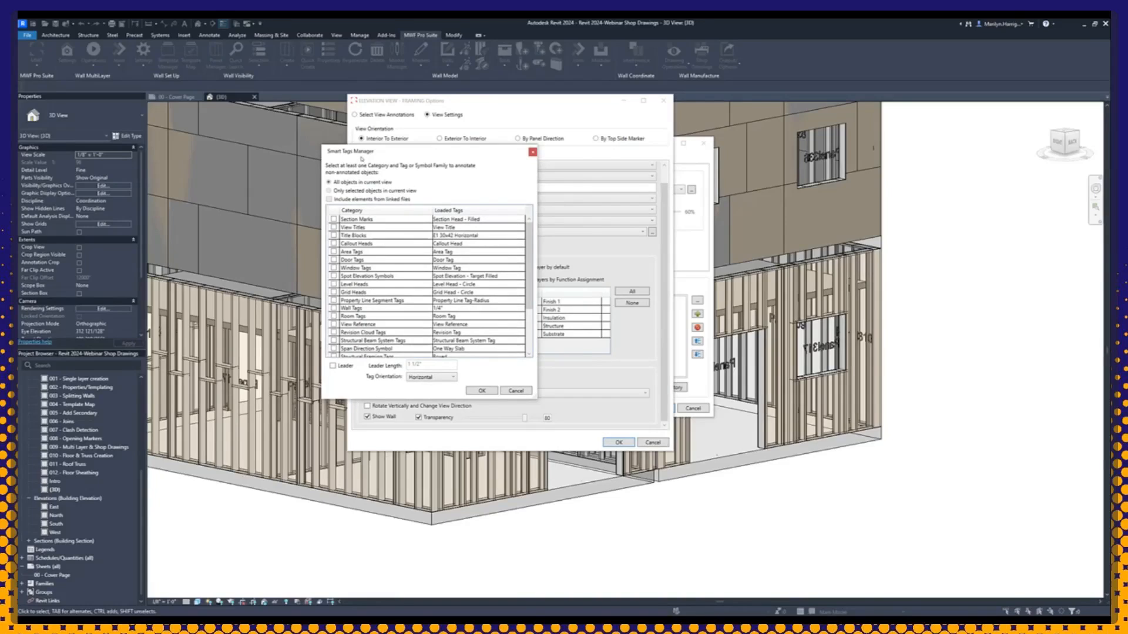
drag(461, 155, 466, 154)
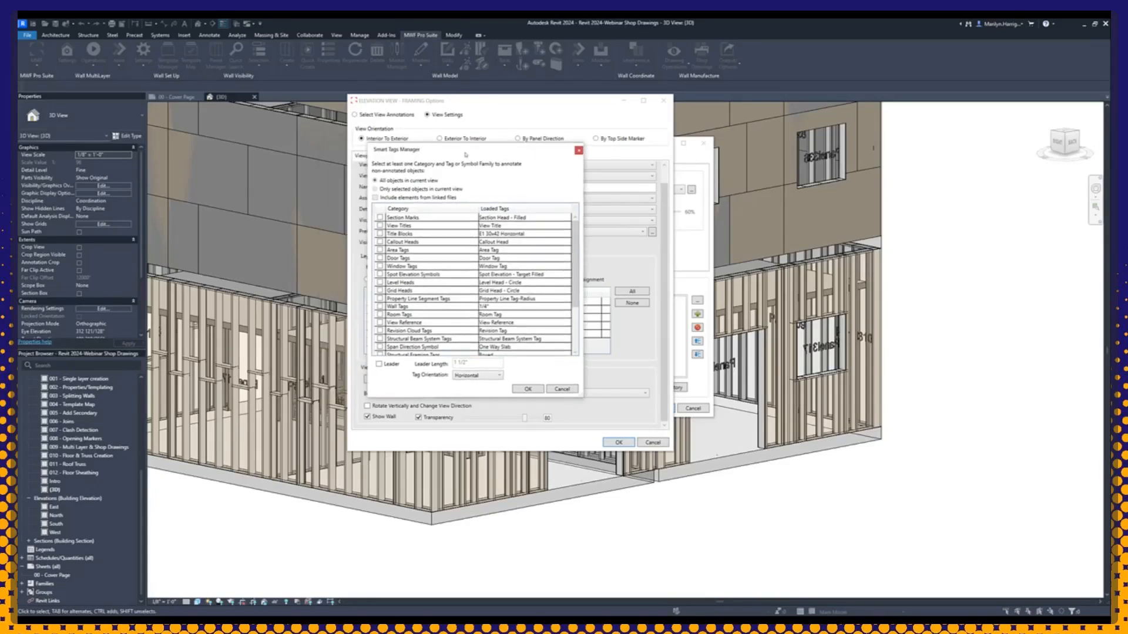
scroll(517, 235, down, 3)
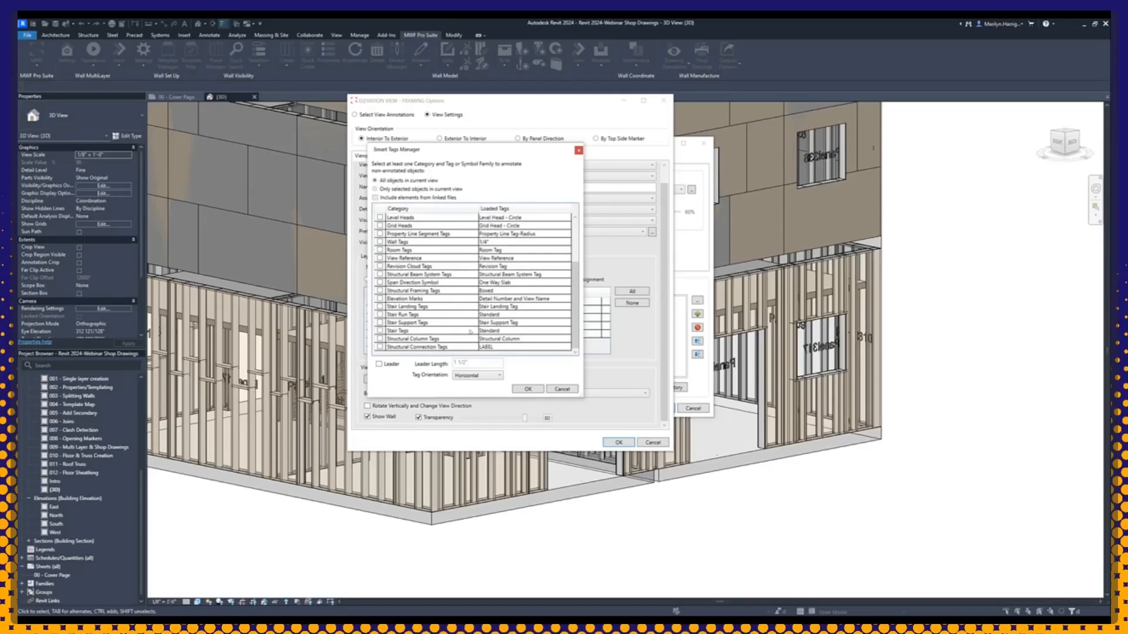
click(563, 389)
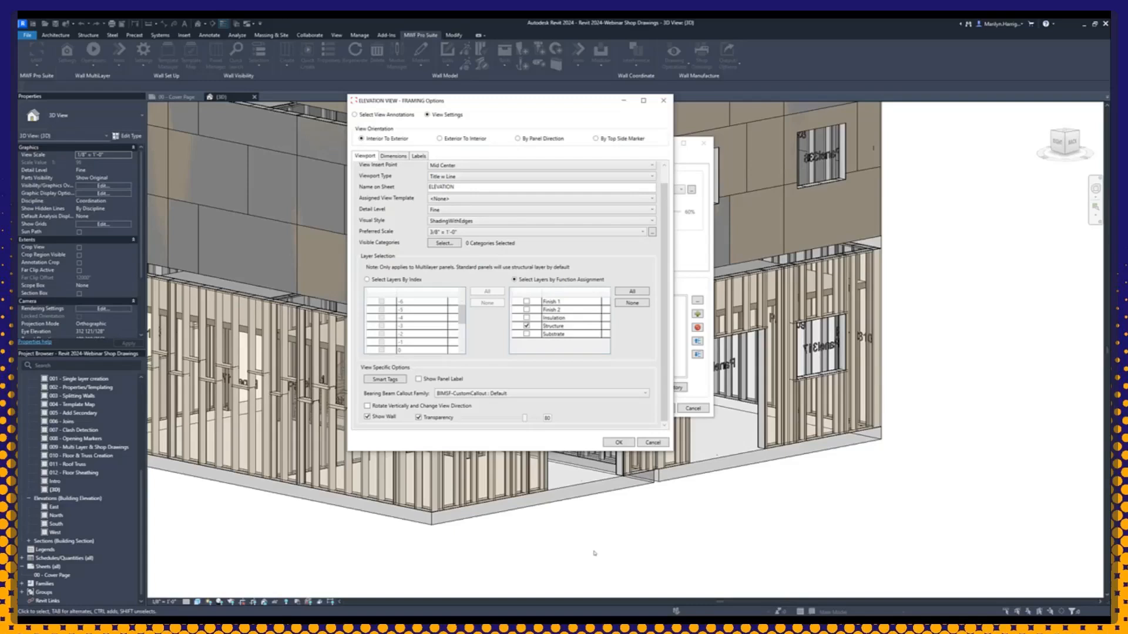
Step: Examine the framing elevation's dimension styles, offsets and reference alignment options, comparing them with the selected view annotations
click(393, 156)
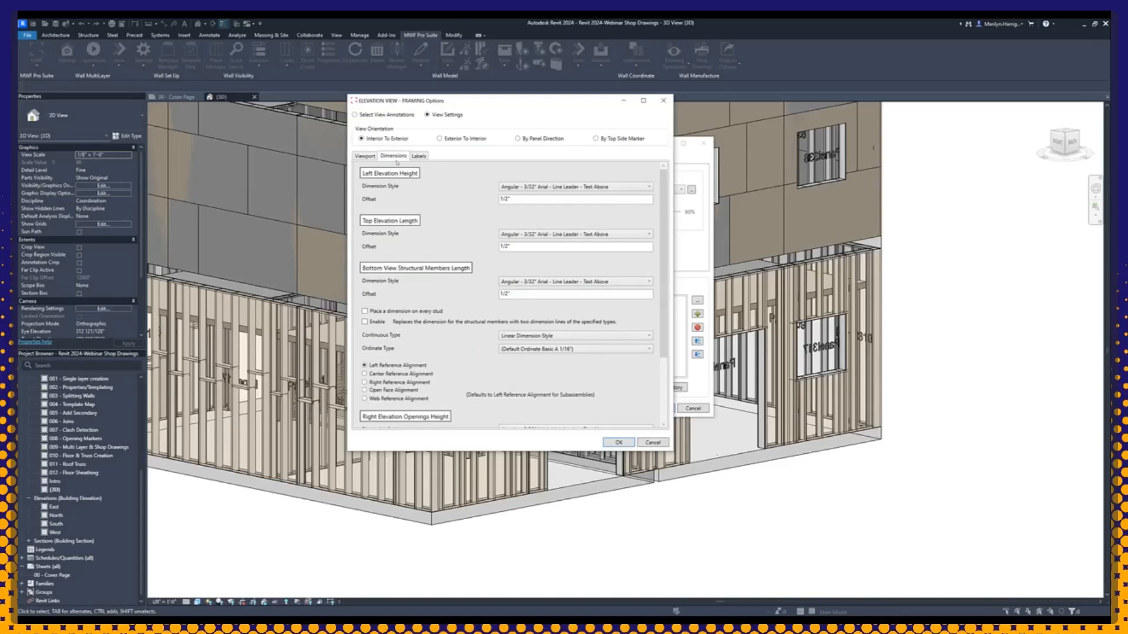
scroll(431, 200, down, 4)
scroll(457, 395, up, 4)
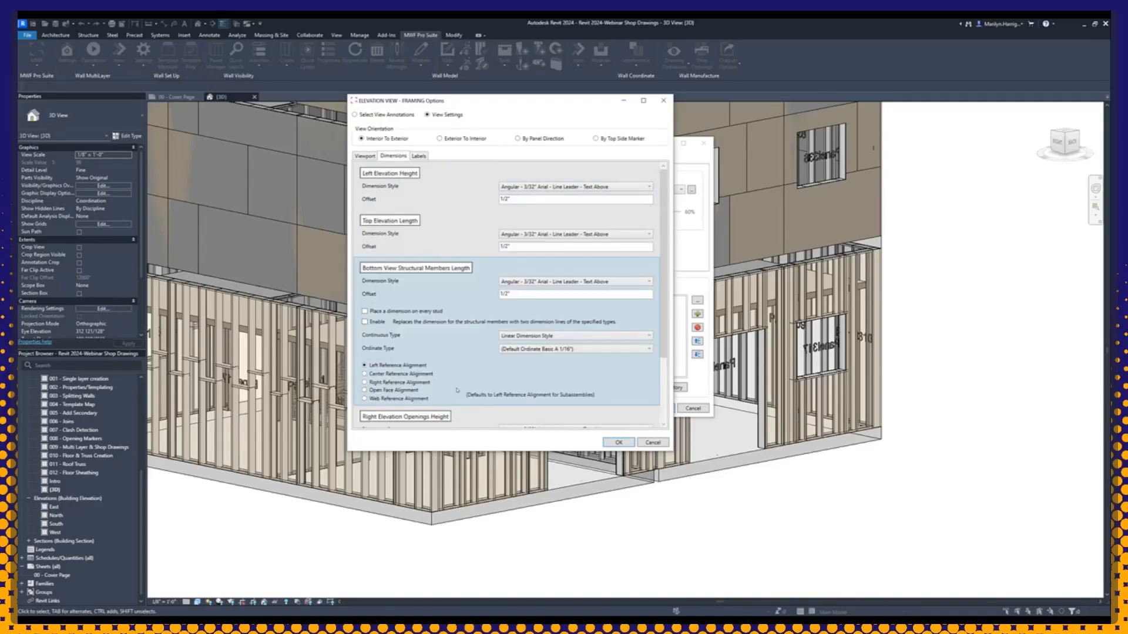
scroll(435, 305, down, 3)
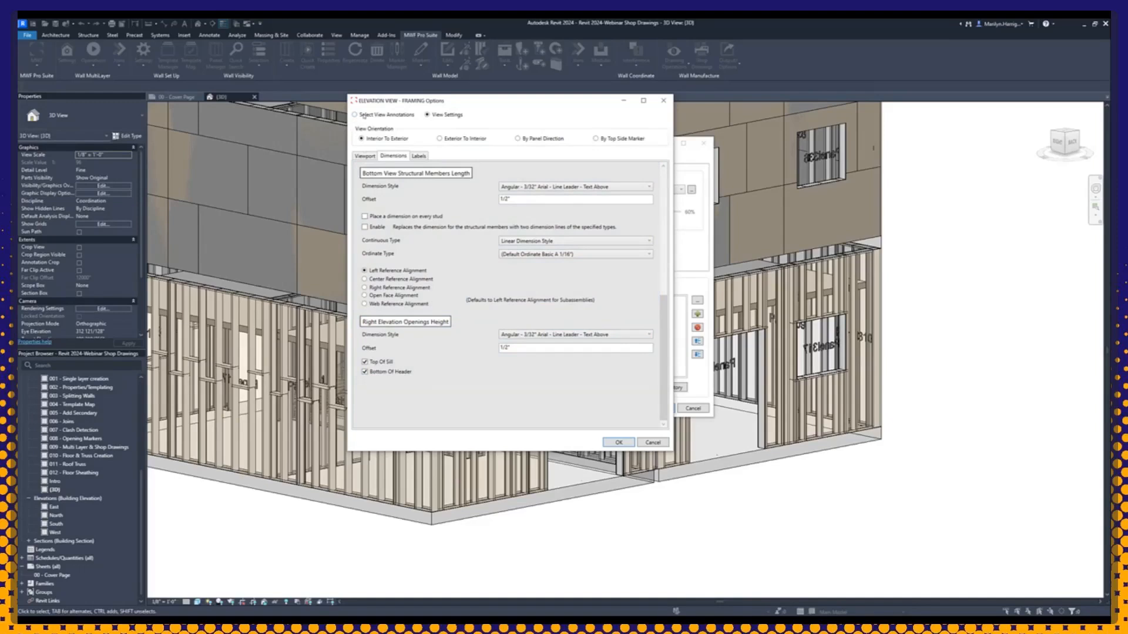
click(364, 115)
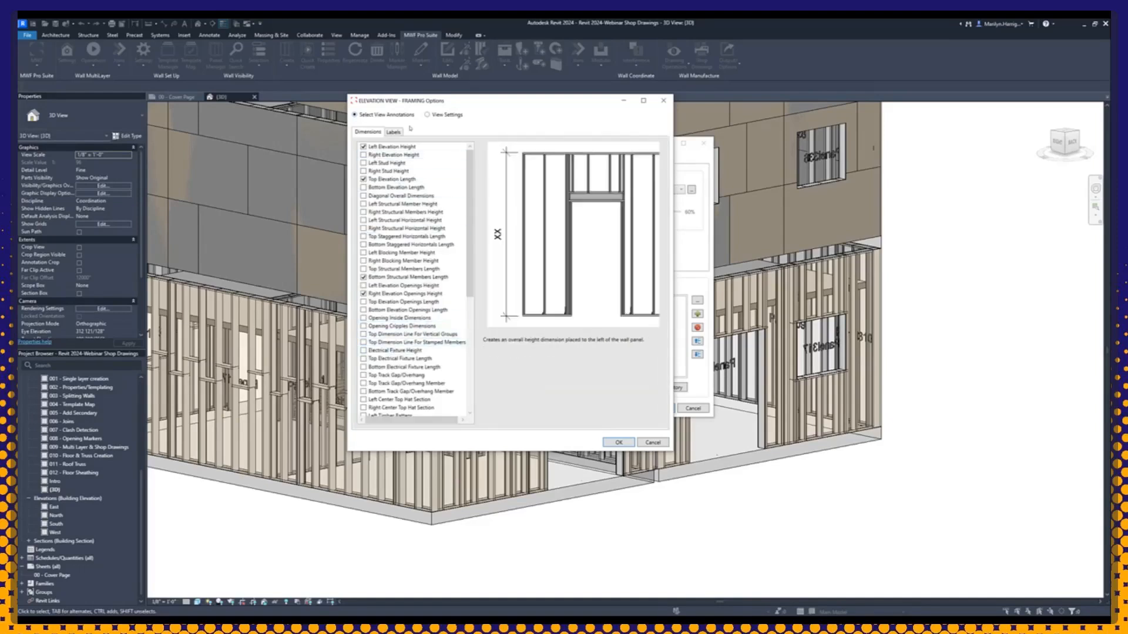
click(428, 115)
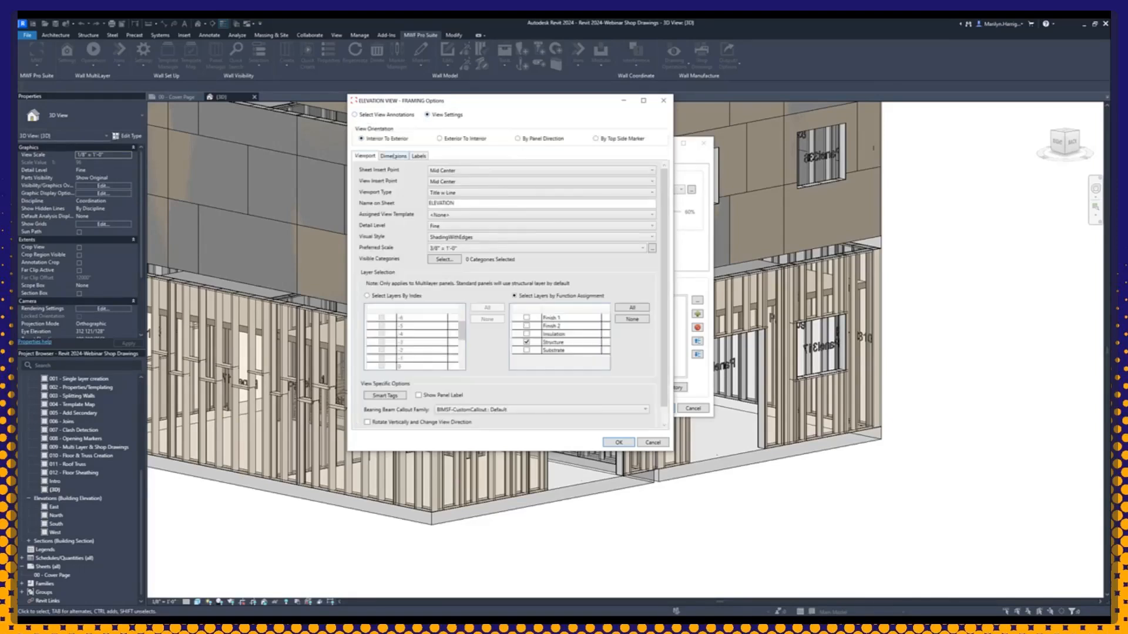
click(392, 157)
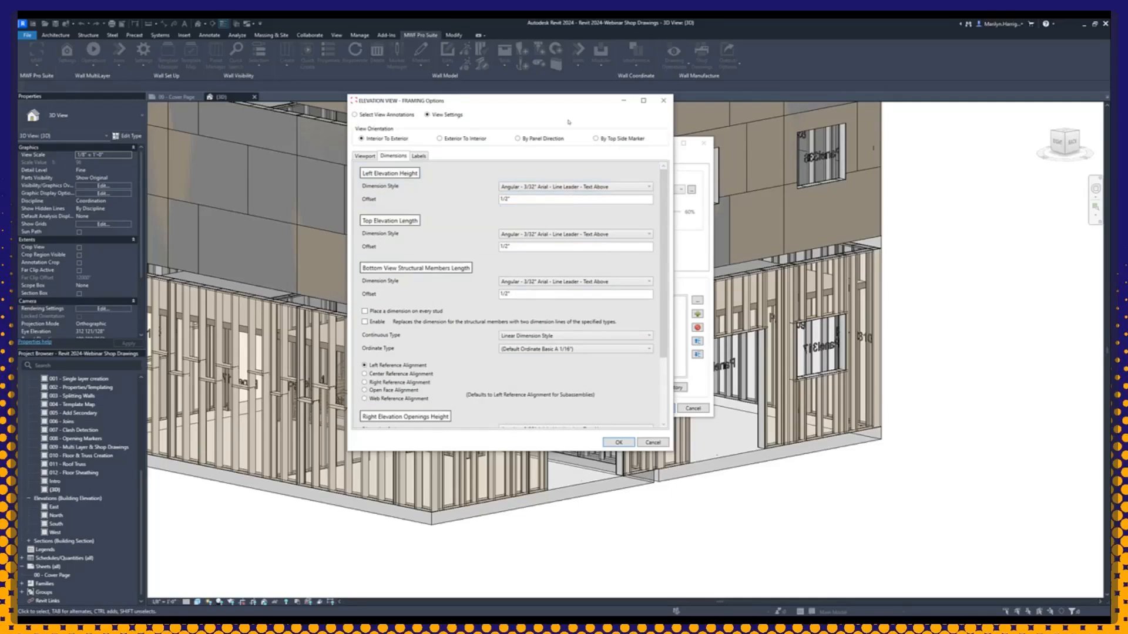
scroll(555, 294, down, 3)
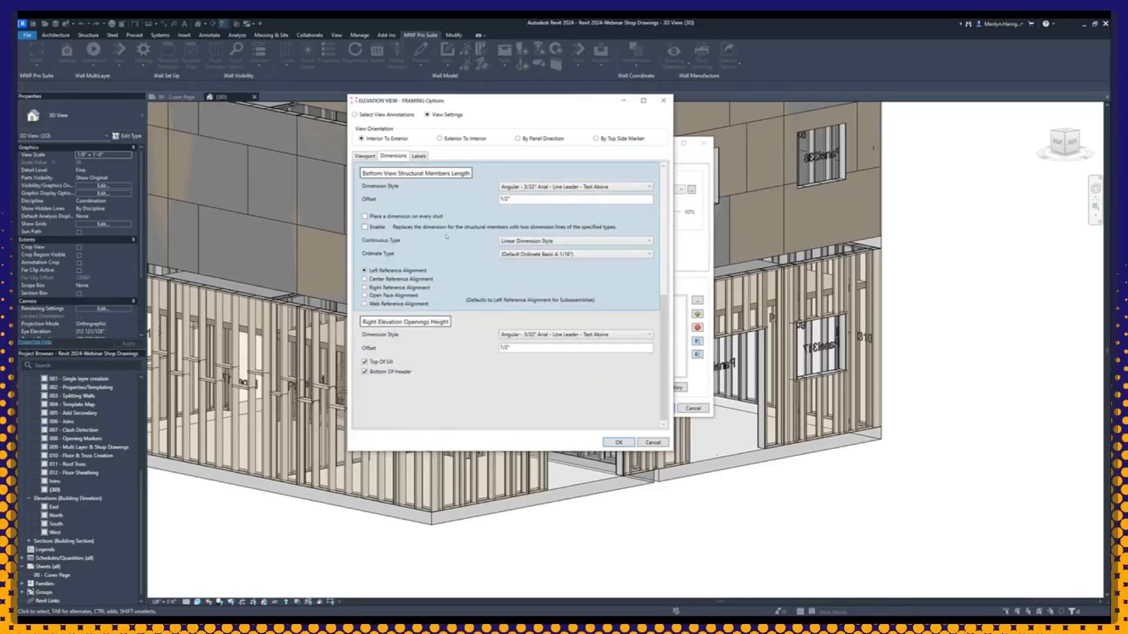
scroll(447, 239, up, 3)
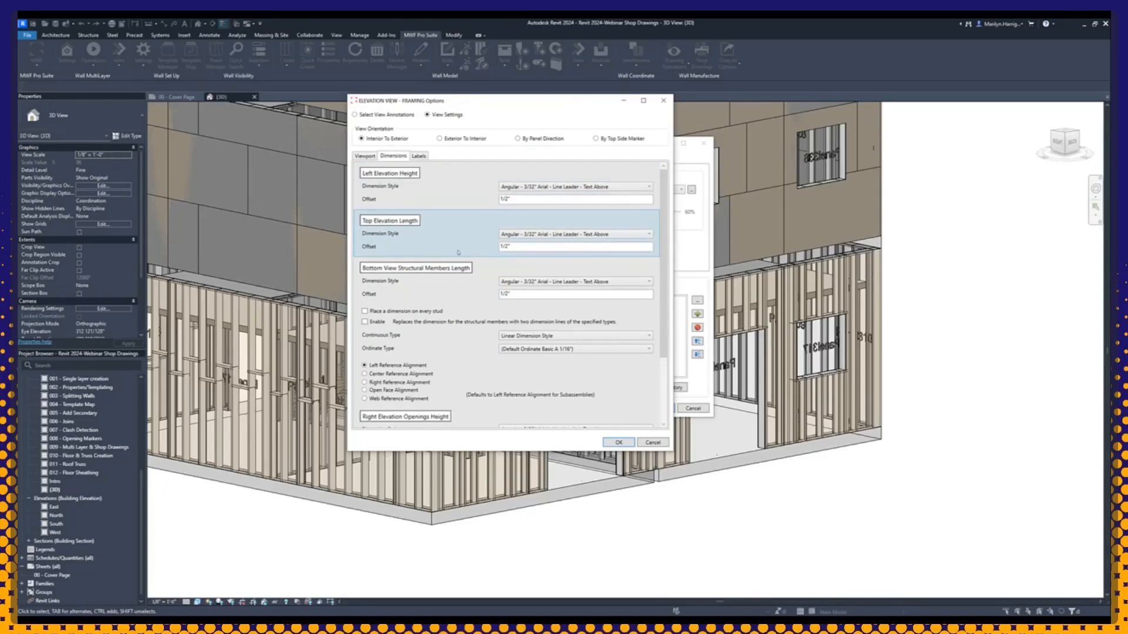
scroll(447, 232, down, 3)
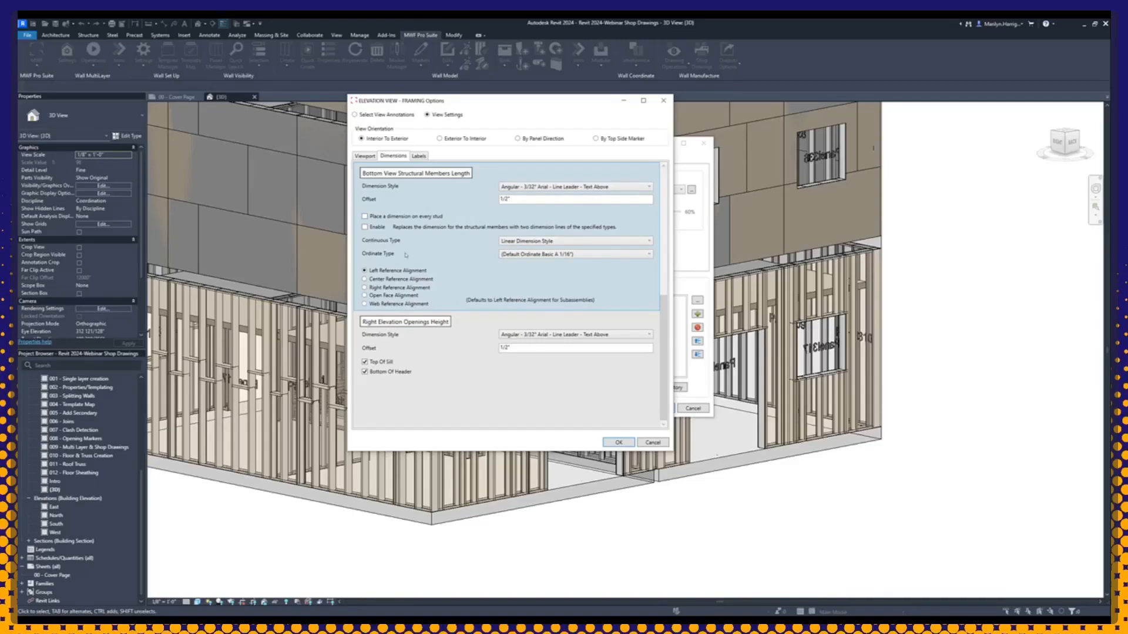
scroll(403, 252, up, 3)
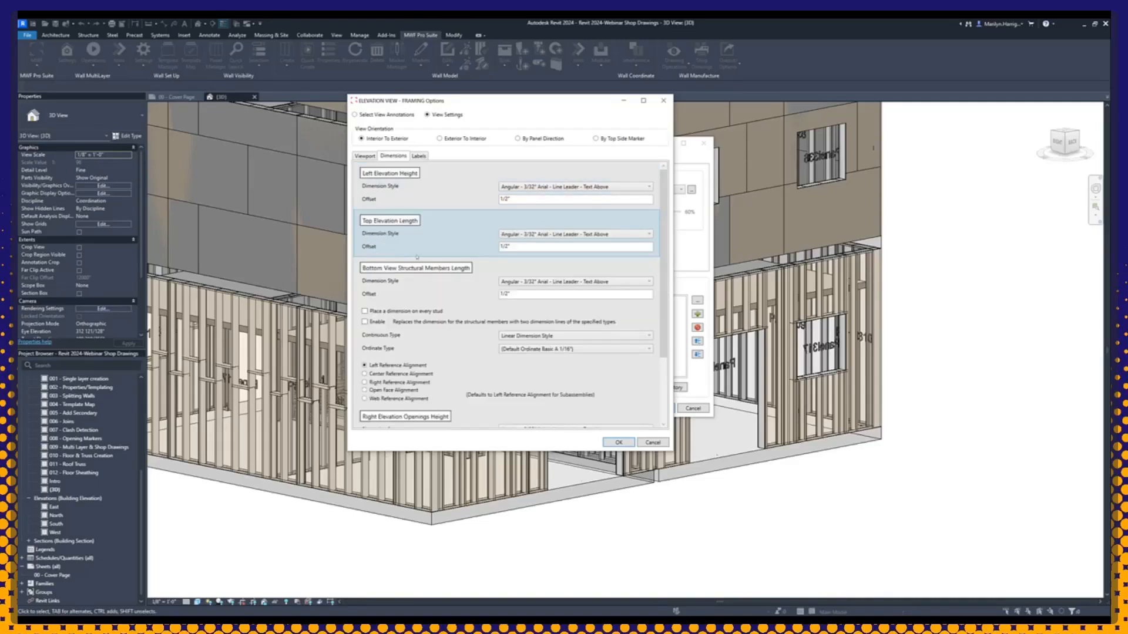
Step: Review the framing label settings, checking the Label Method choices while keeping By Schedule Label, and the Members For Label choices
click(418, 156)
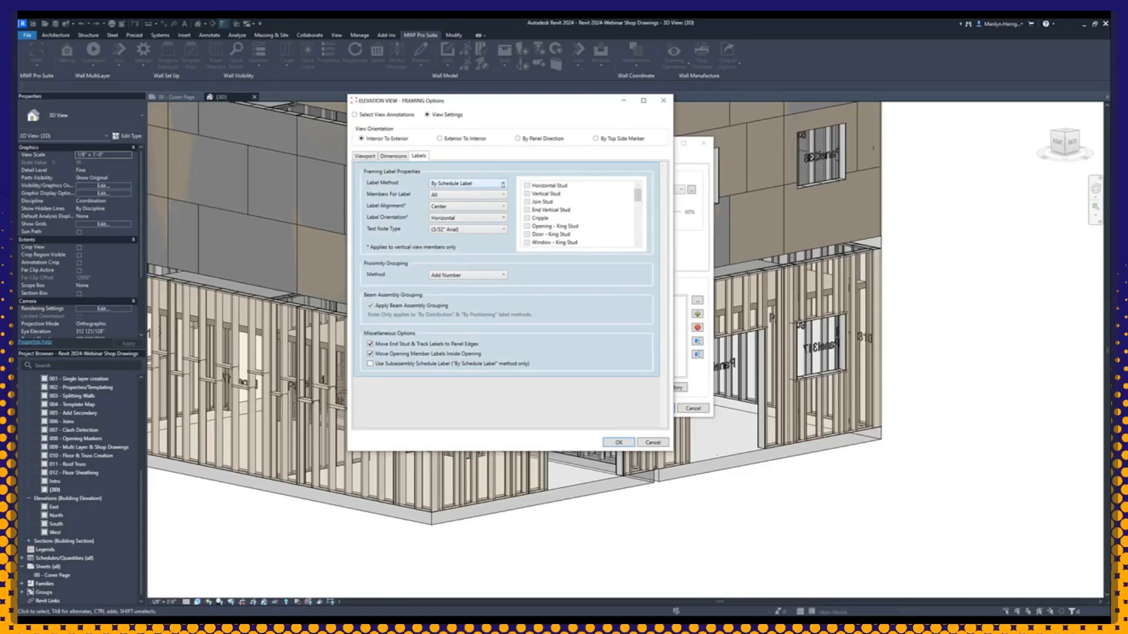
click(501, 183)
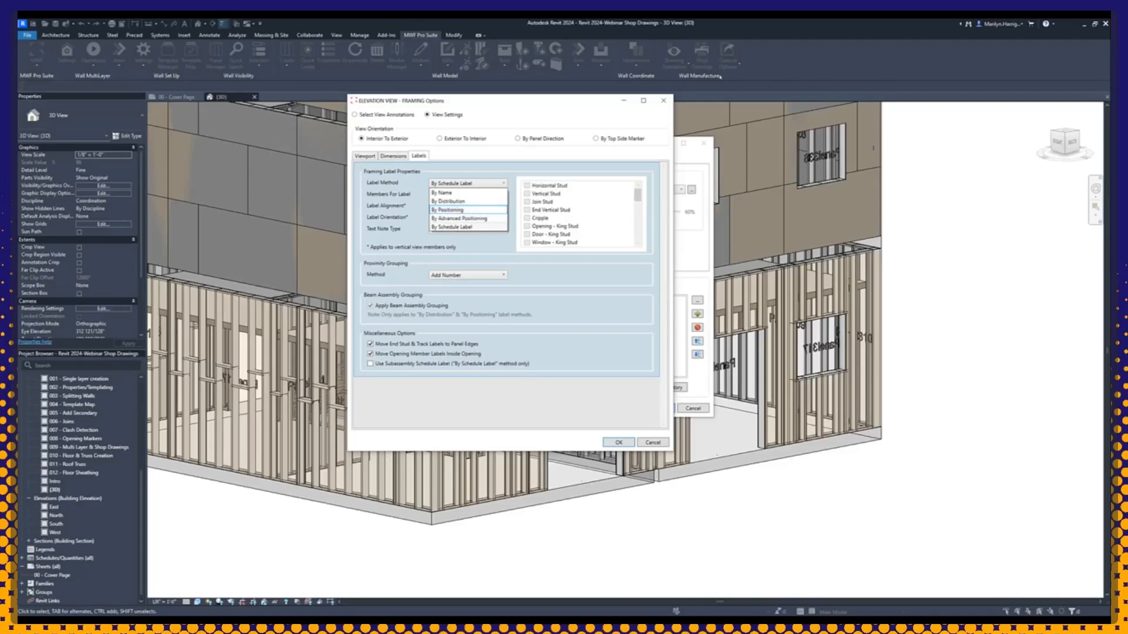
click(461, 227)
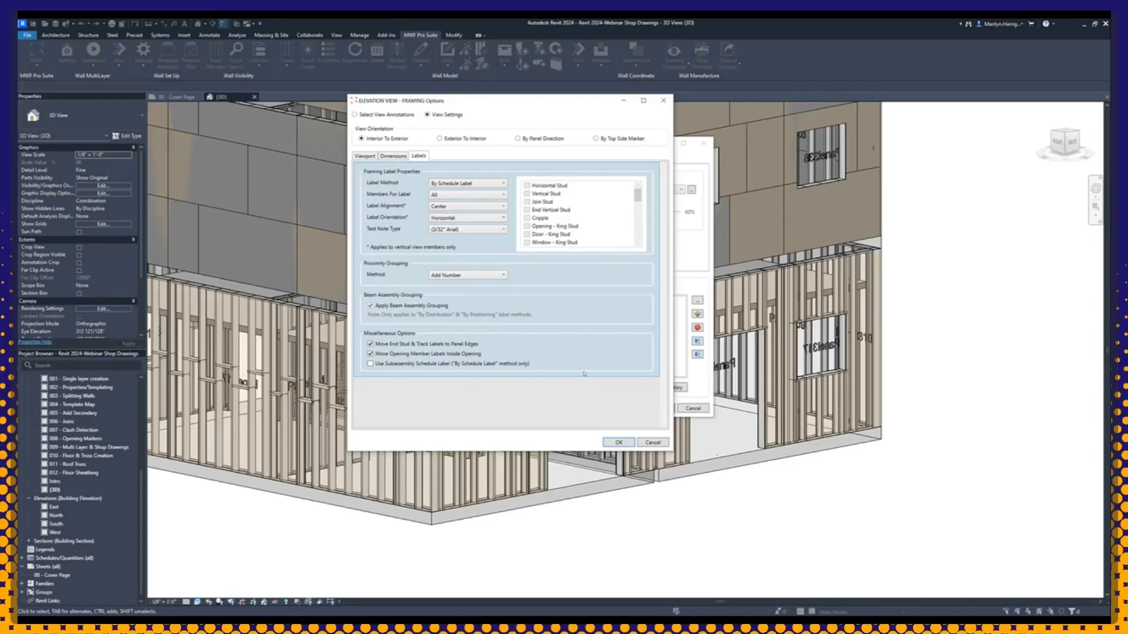
click(502, 193)
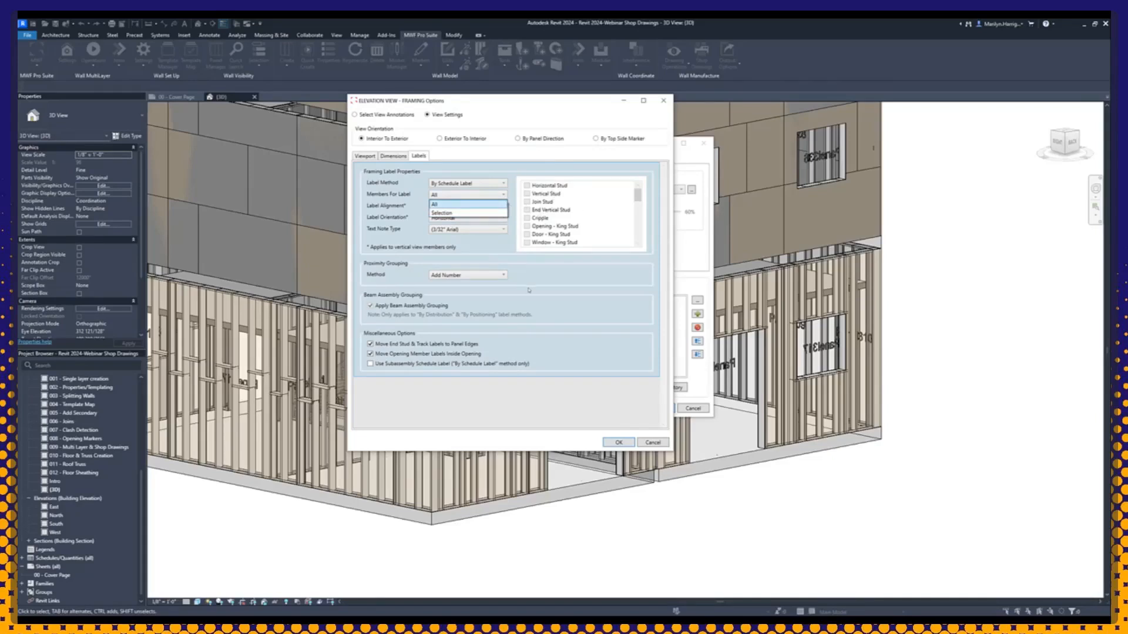
click(420, 238)
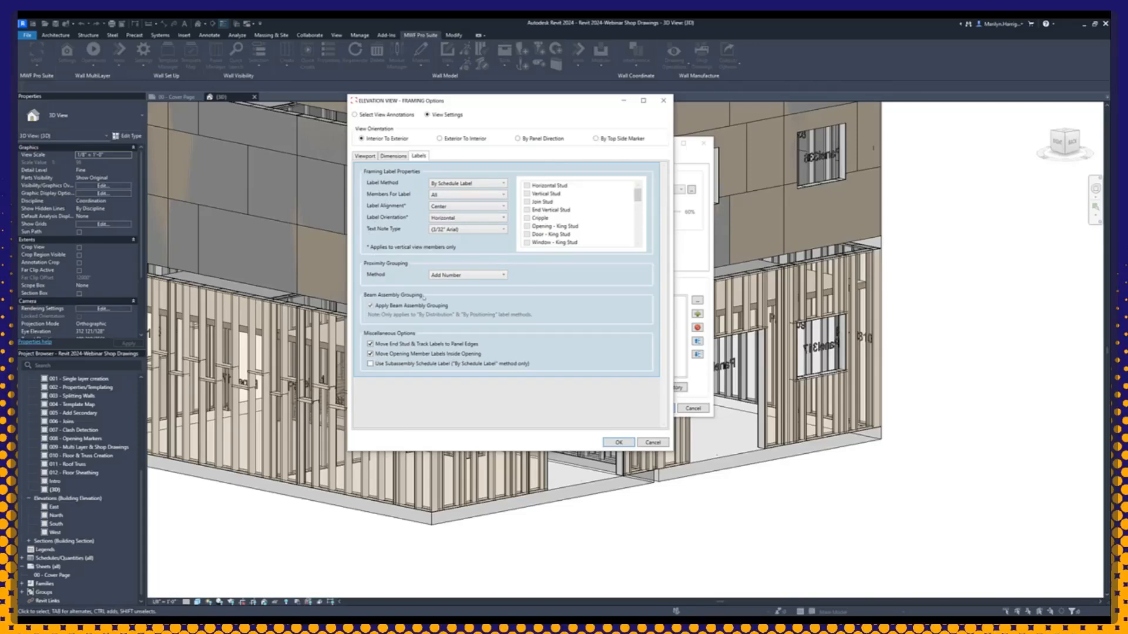
Step: Check the available text note types and proximity grouping methods for framing labels, and accept the ELEVATION VIEW - FRAMING options
click(486, 230)
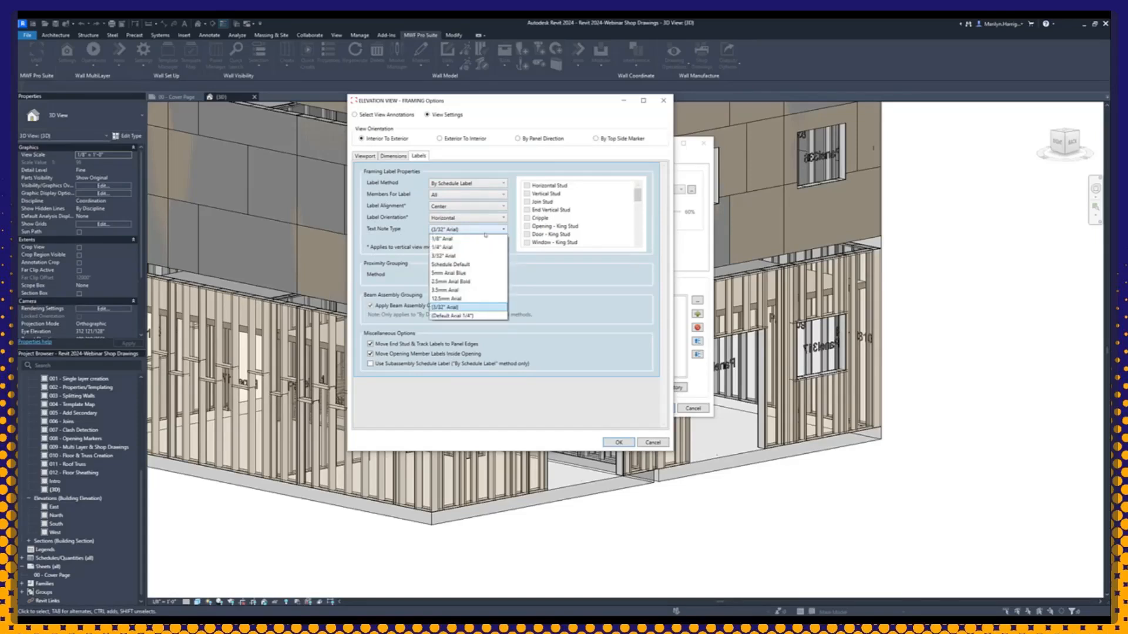
click(485, 234)
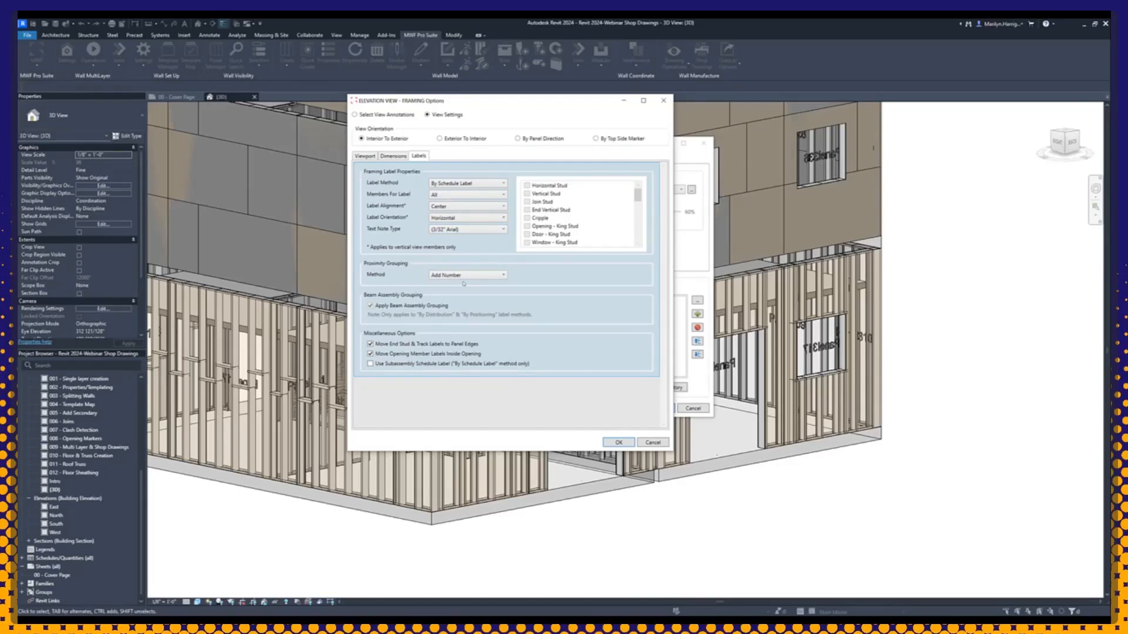
click(477, 274)
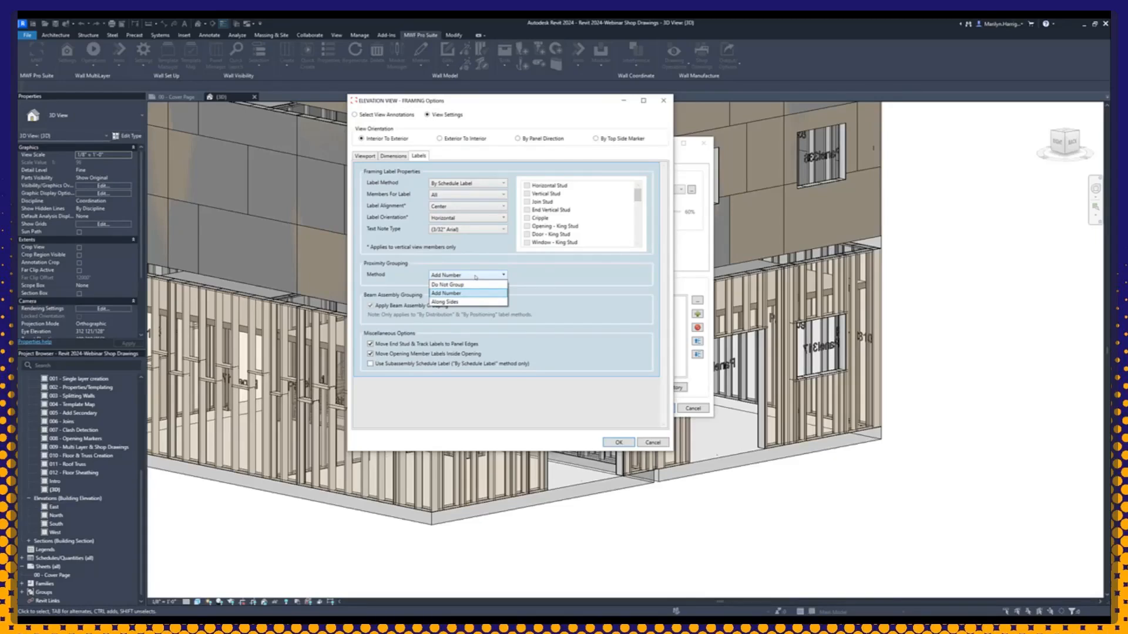
click(476, 277)
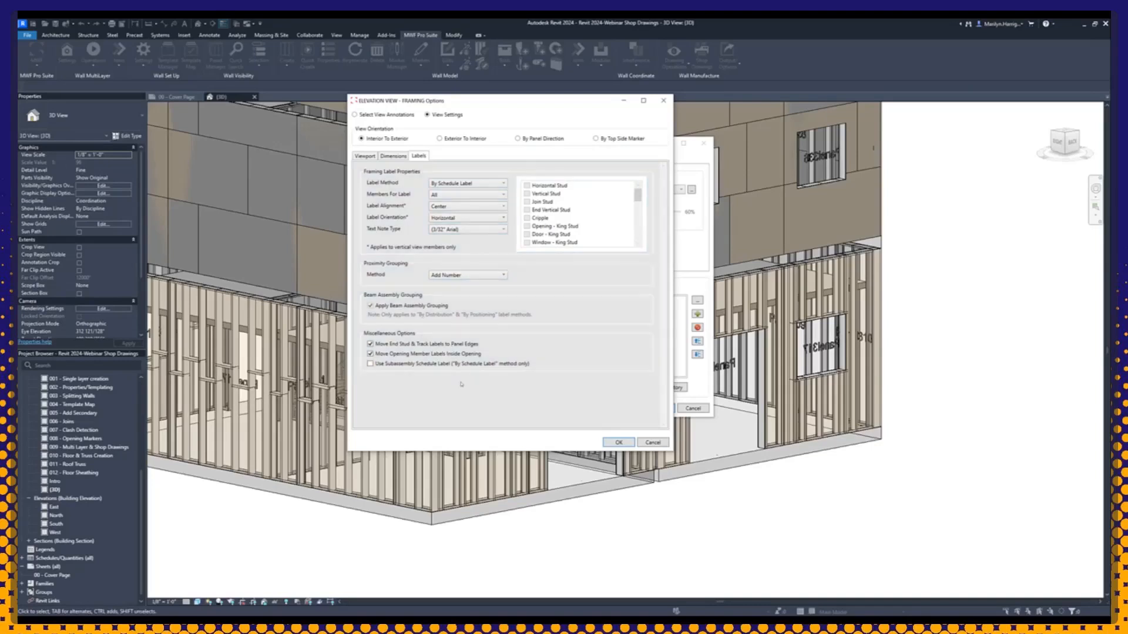
click(618, 442)
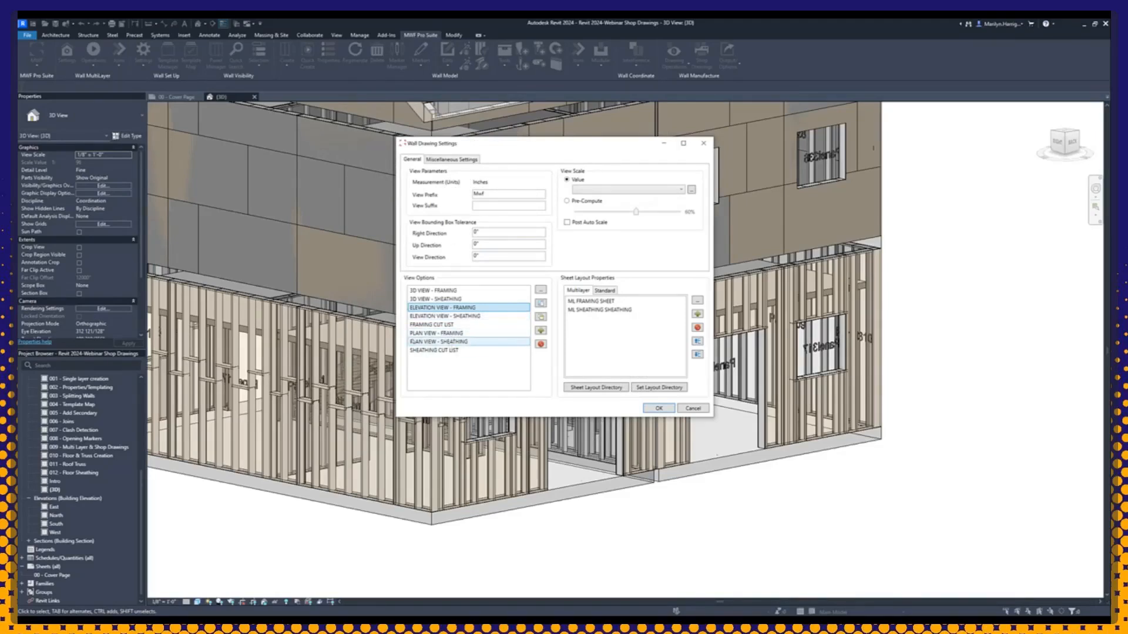
Step: Open the PLAN VIEW - SHEATHING options, review its dimension annotations, viewport and dimension settings, and accept them
double_click(437, 343)
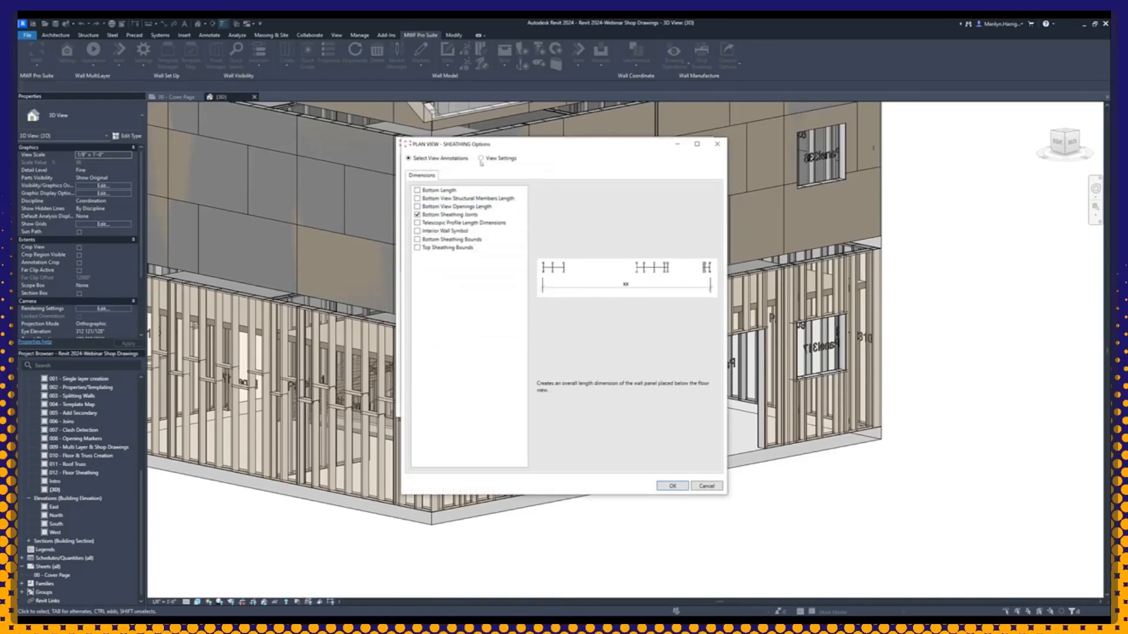
drag(506, 144, 438, 120)
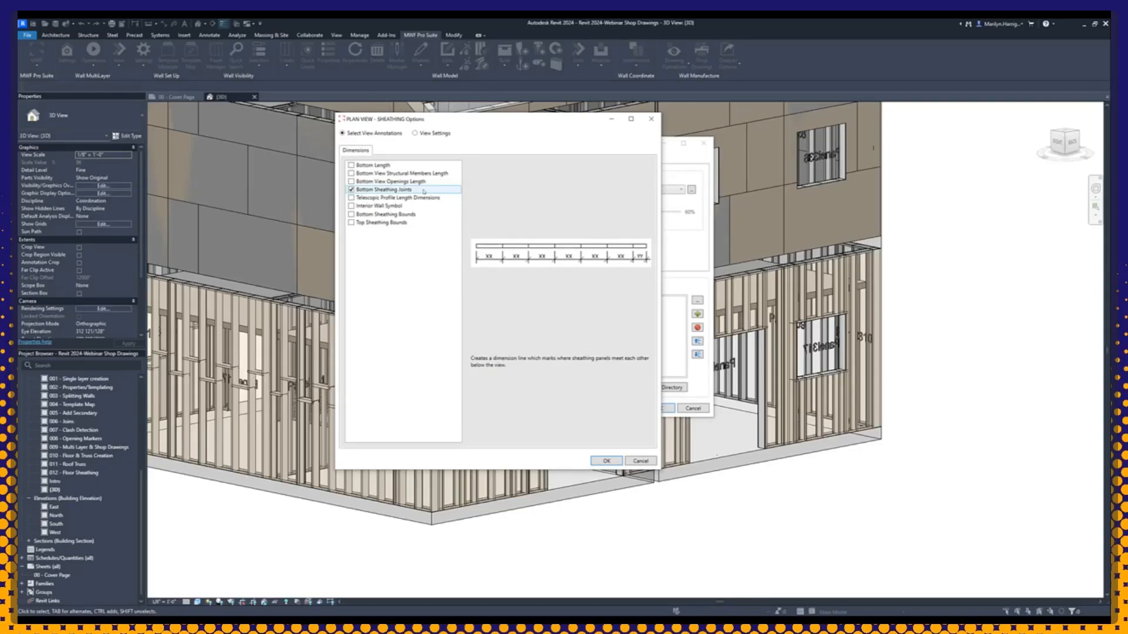
drag(457, 127, 602, 128)
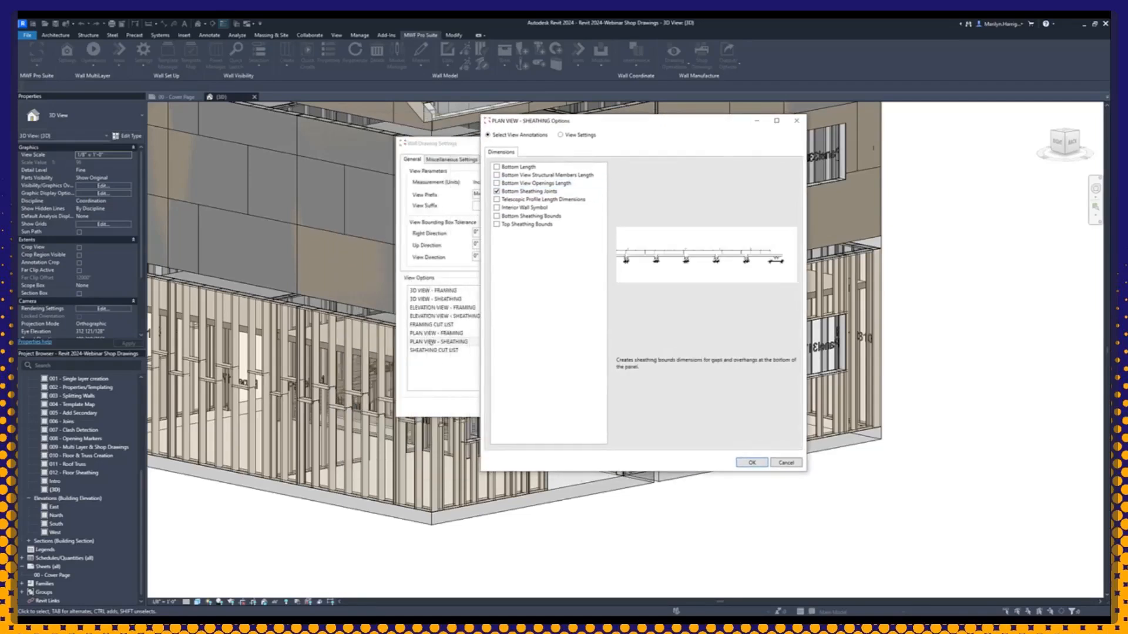
drag(593, 125, 436, 122)
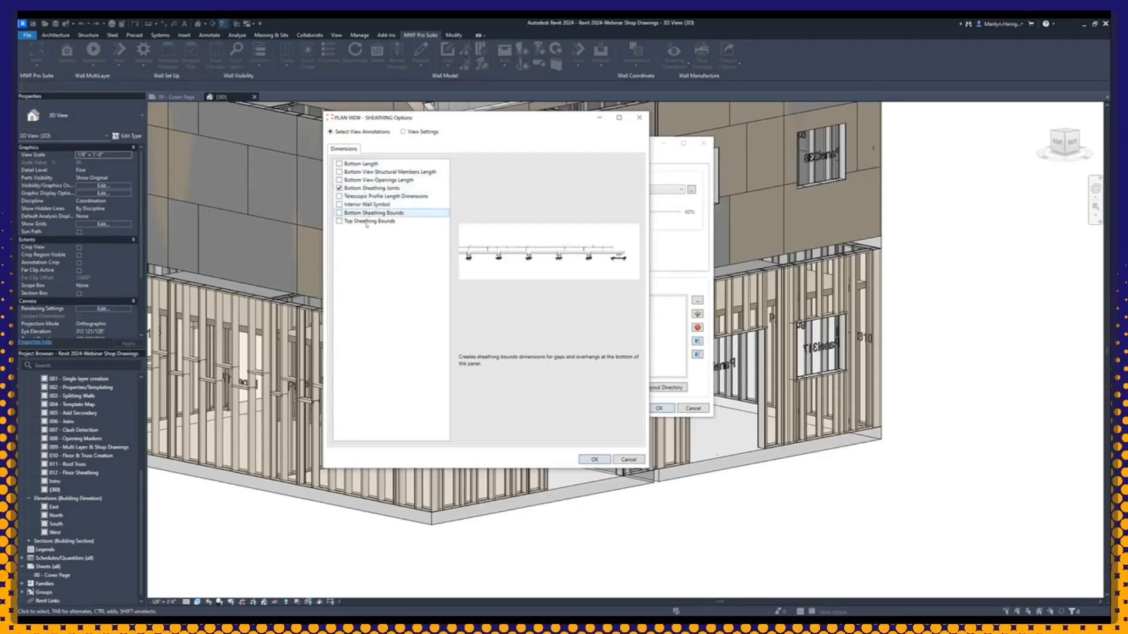
click(403, 132)
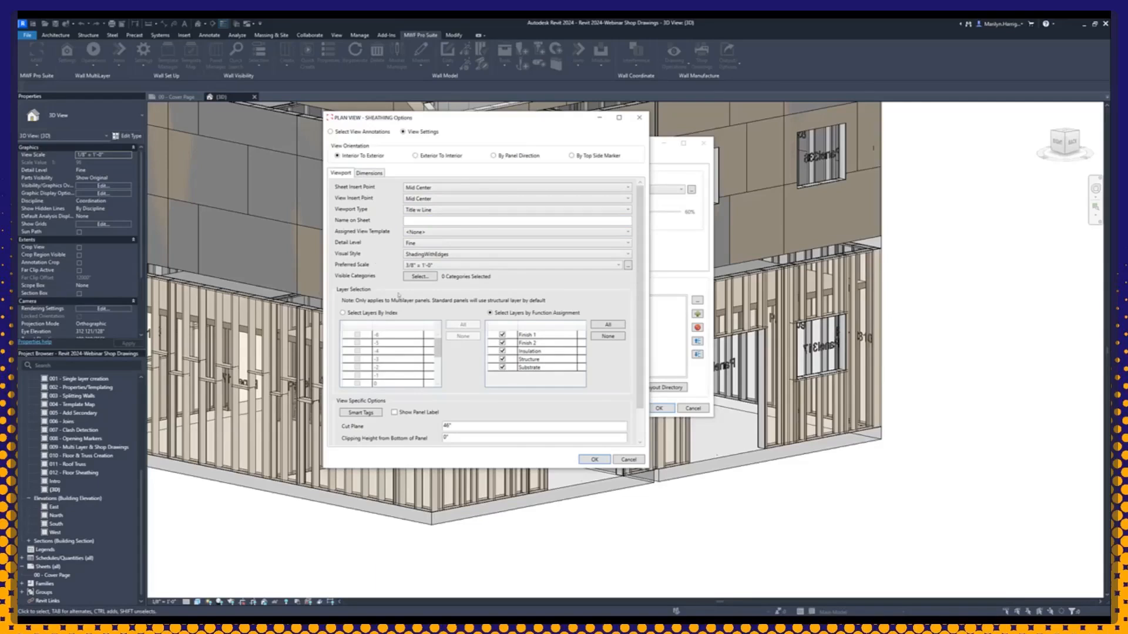
click(375, 172)
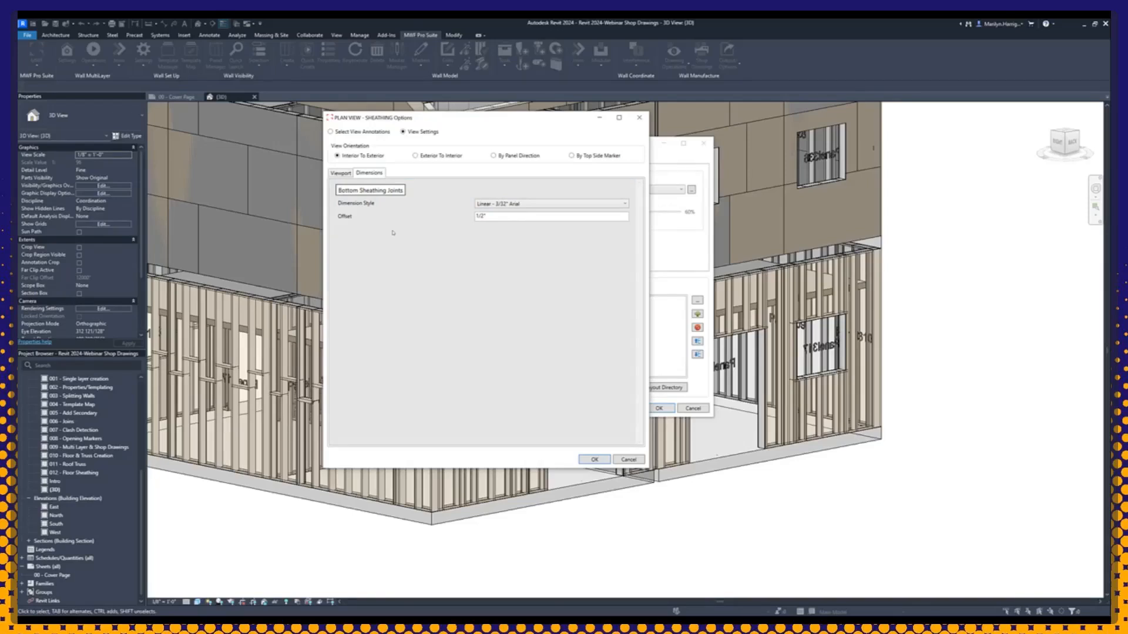
click(595, 460)
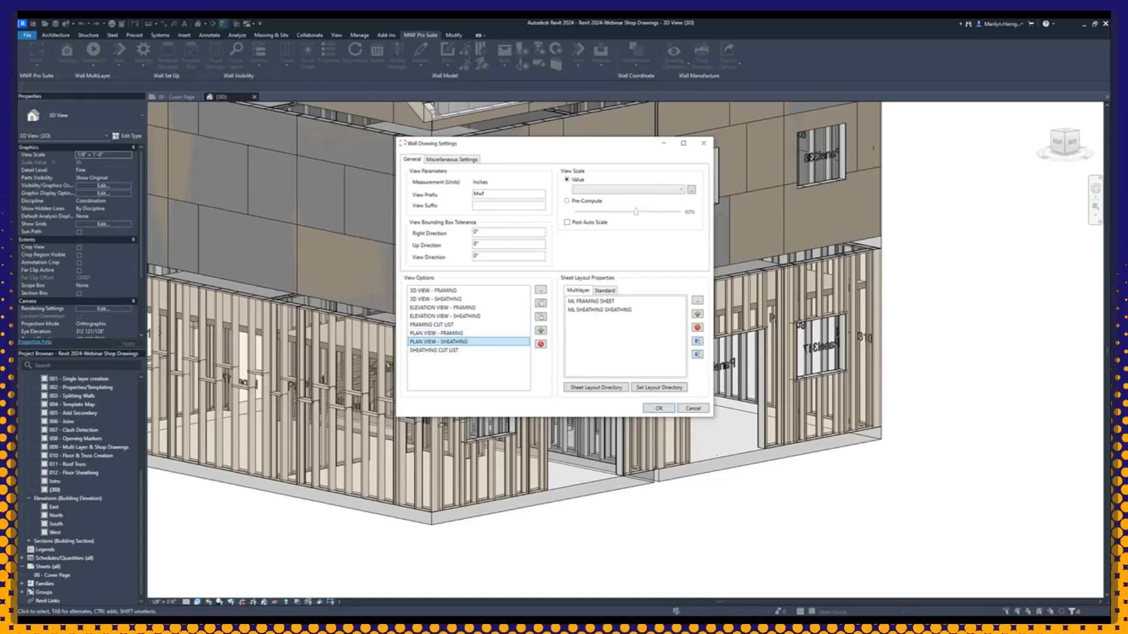
Step: Start a new view type template, browsing the Schedule, SubAssembly and View types, and choose Elevation View
click(541, 331)
mouse_move(521, 231)
mouse_down()
mouse_move(466, 144)
mouse_move(424, 154)
mouse_up()
drag(536, 323, 567, 351)
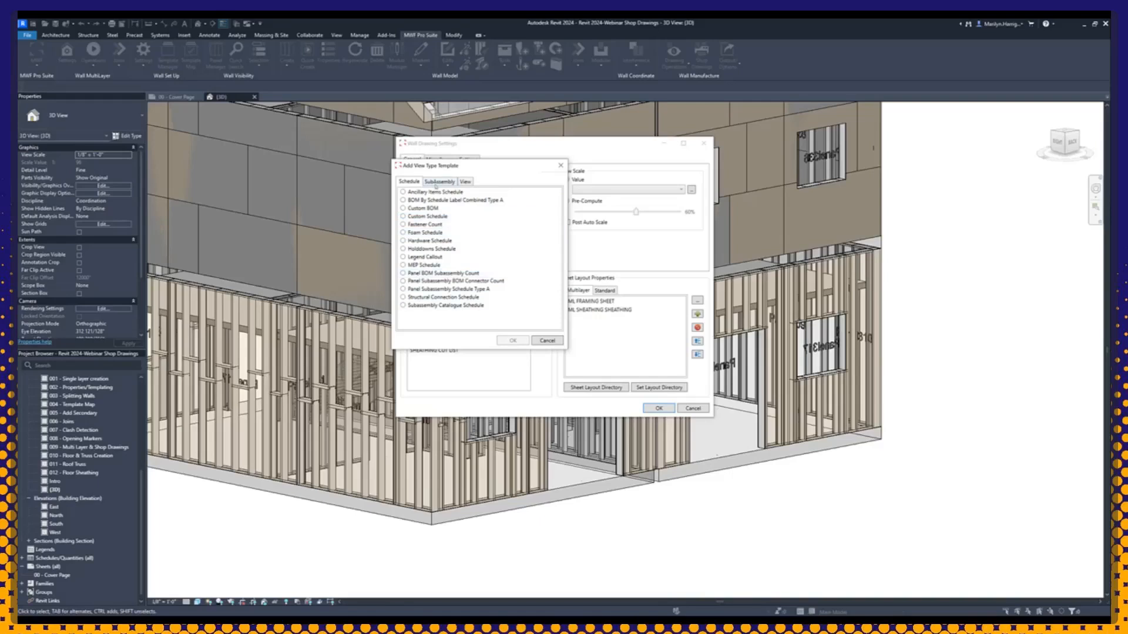
click(436, 182)
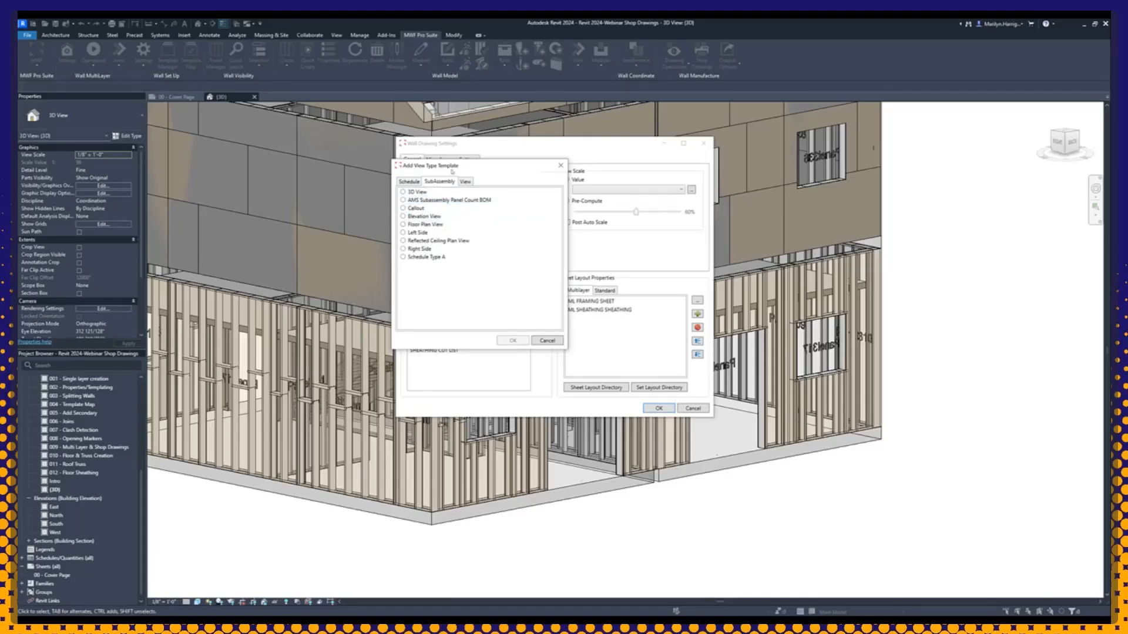
click(466, 183)
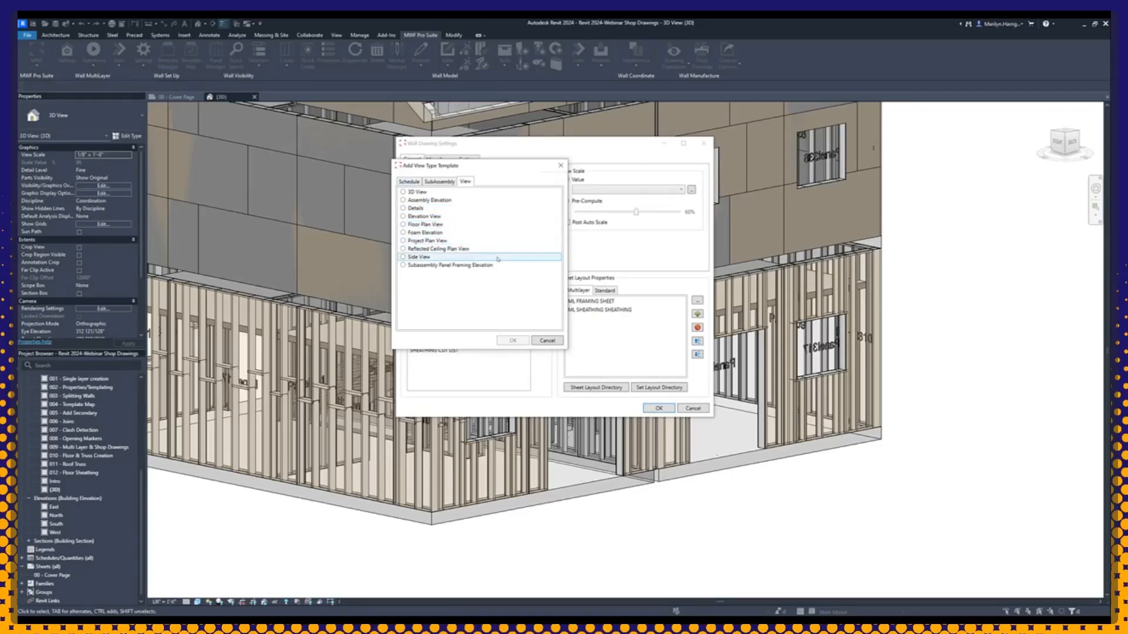
click(404, 217)
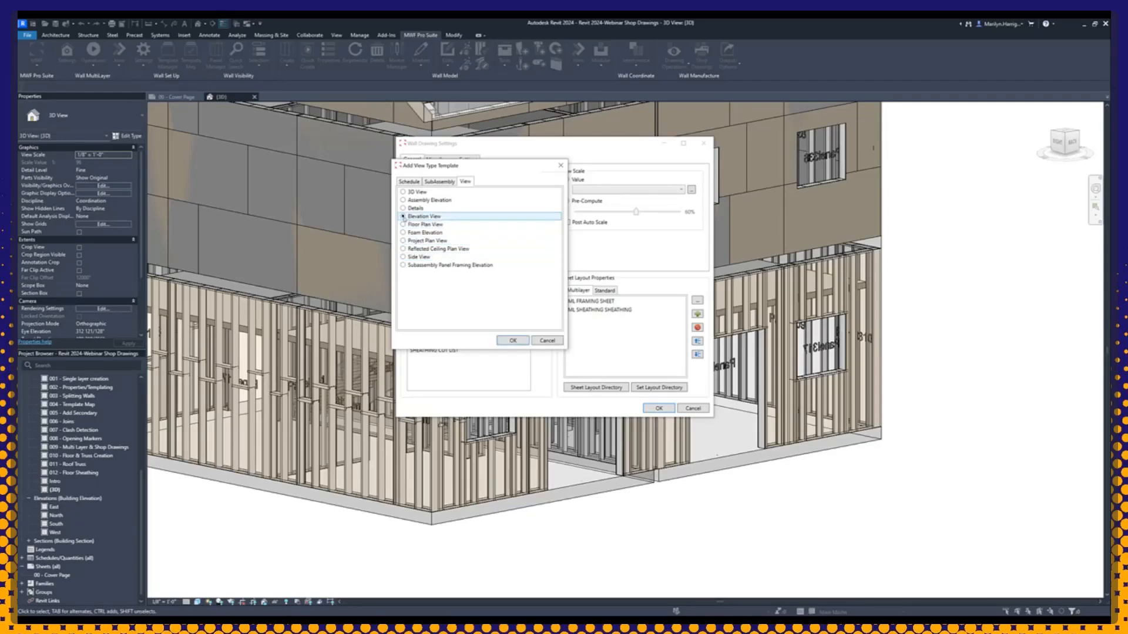
click(512, 342)
Step: Name the elevation view template "test", review its label annotations and view settings, and accept it
click(497, 174)
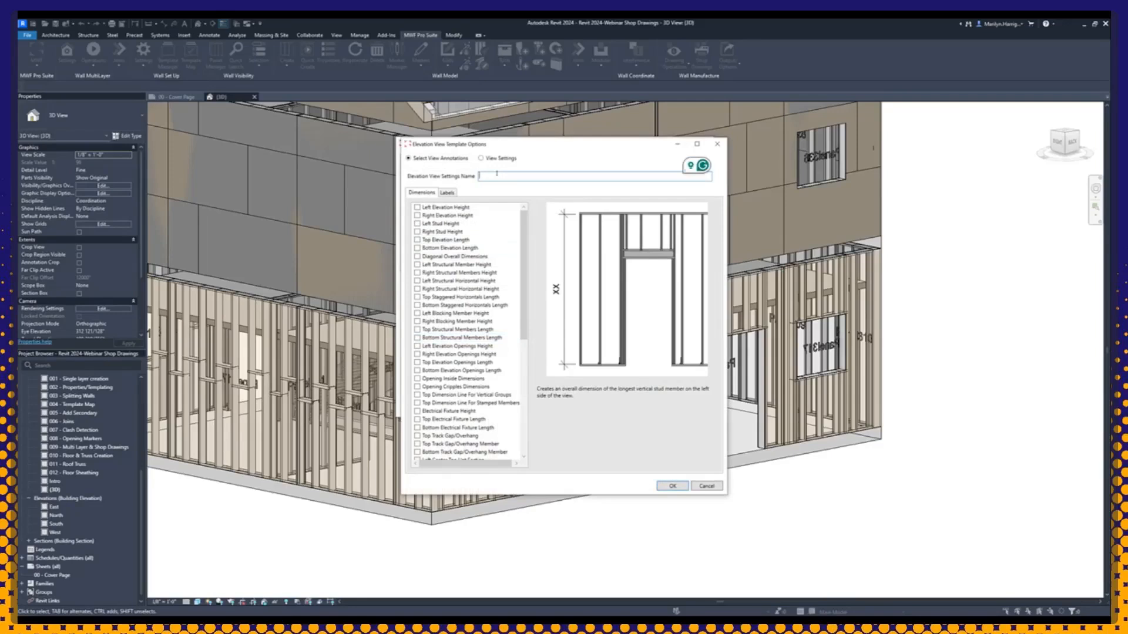
text(test)
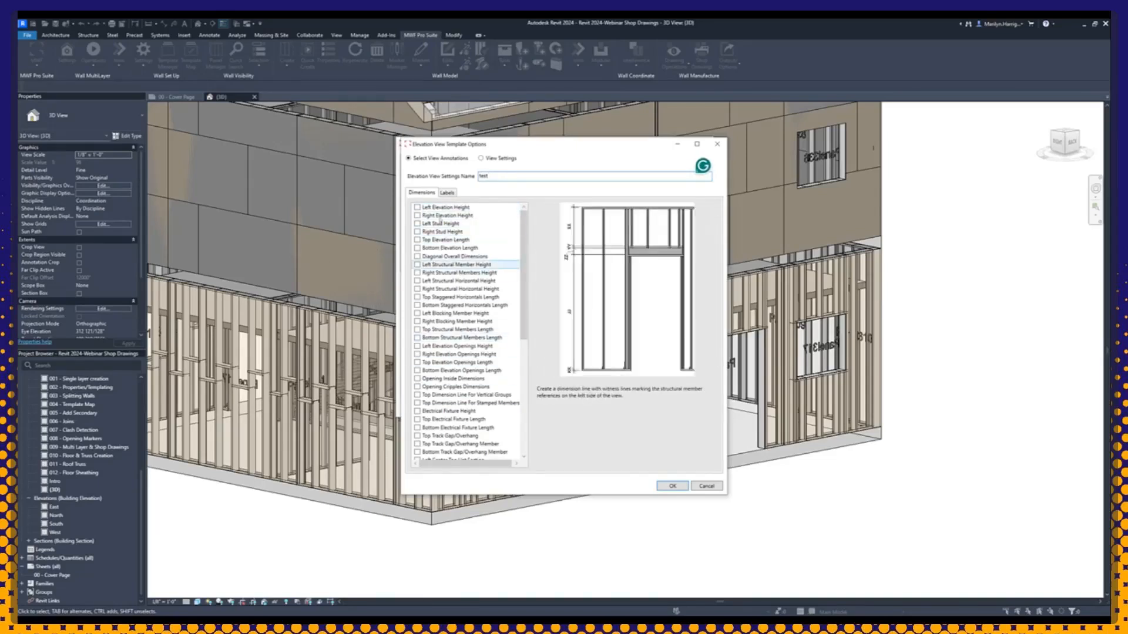
click(493, 160)
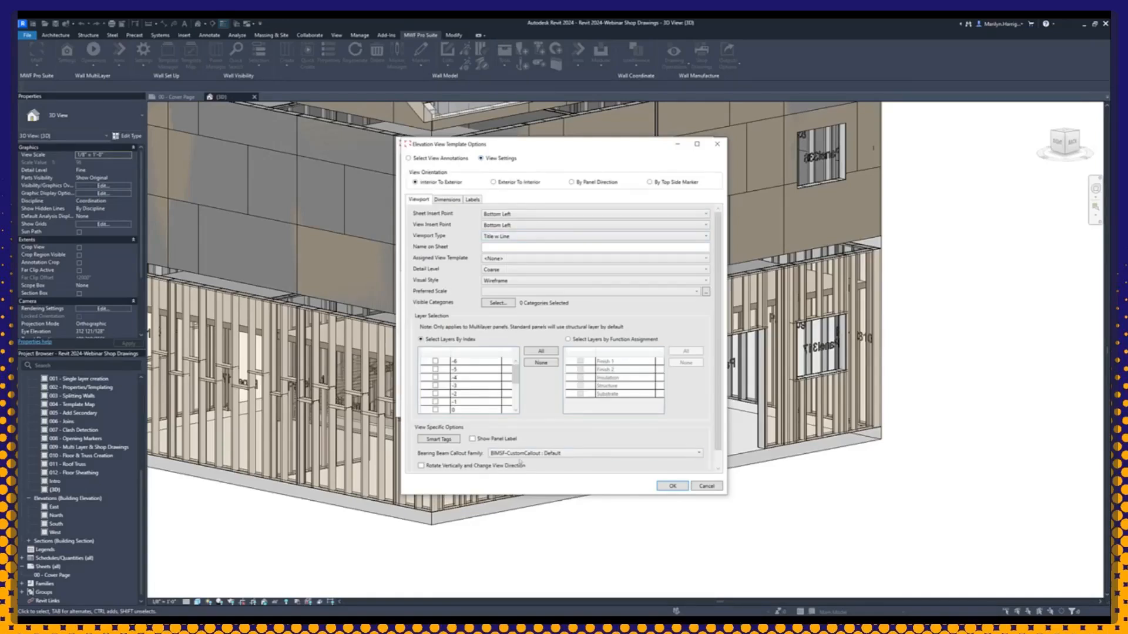
click(672, 486)
click(418, 359)
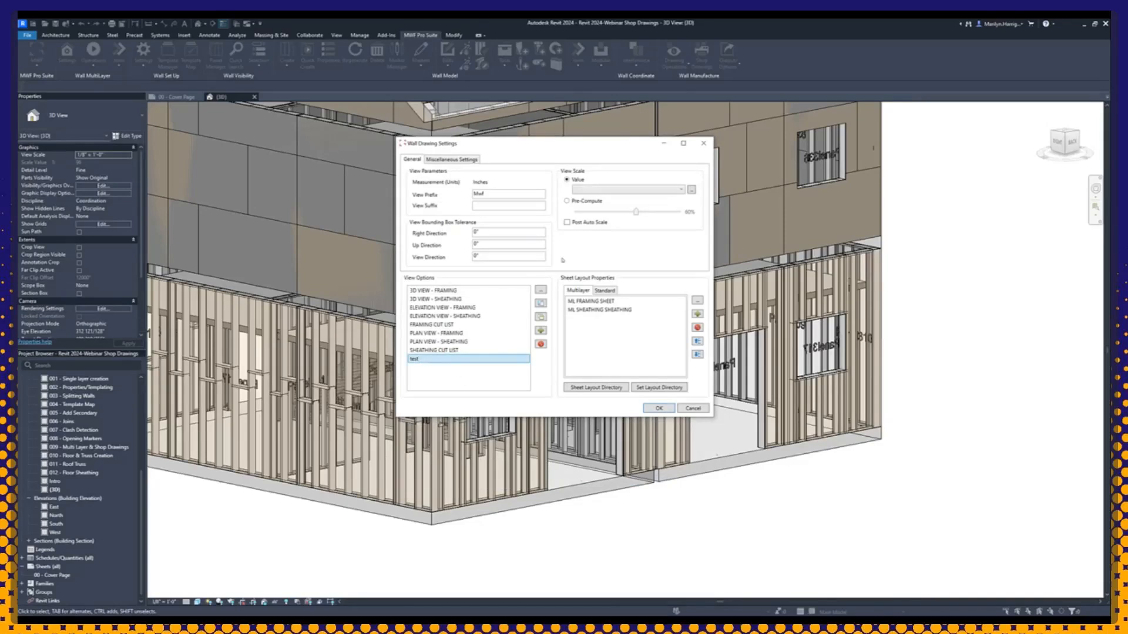
Step: Check the duplicate and rename options for the PLAN VIEW - FRAMING template, cancelling both
click(438, 333)
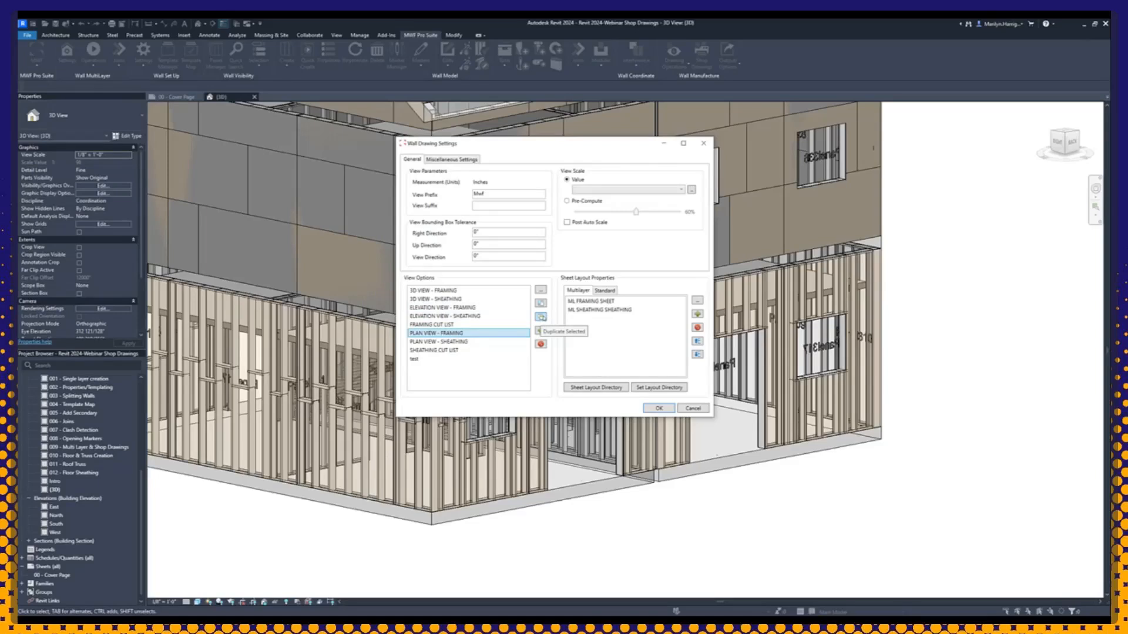
click(540, 318)
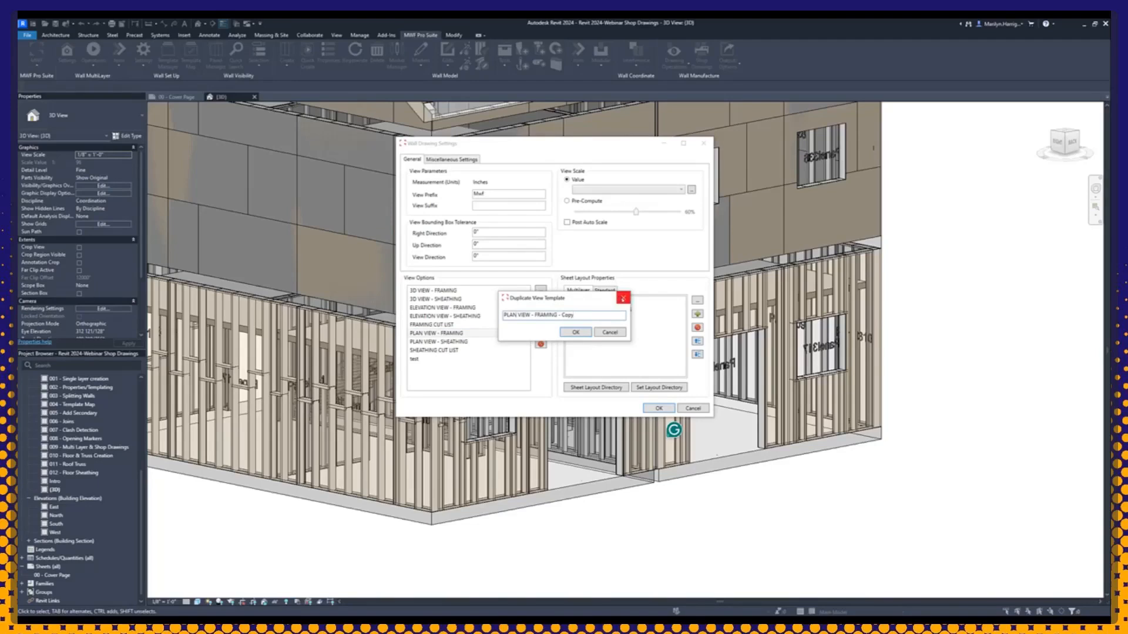
click(623, 299)
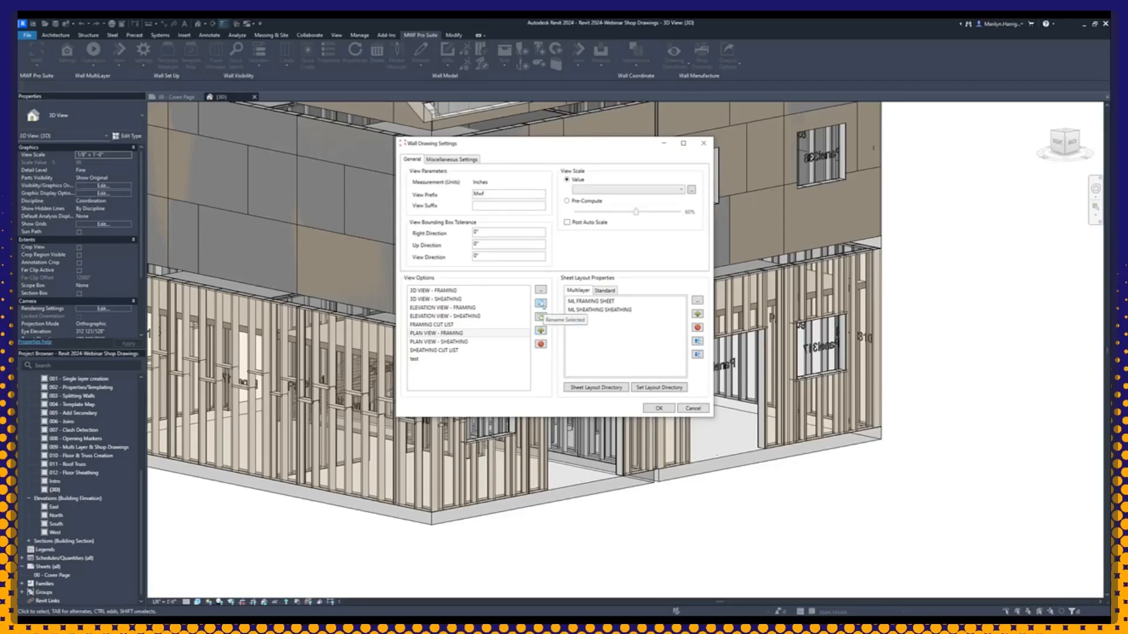
click(541, 304)
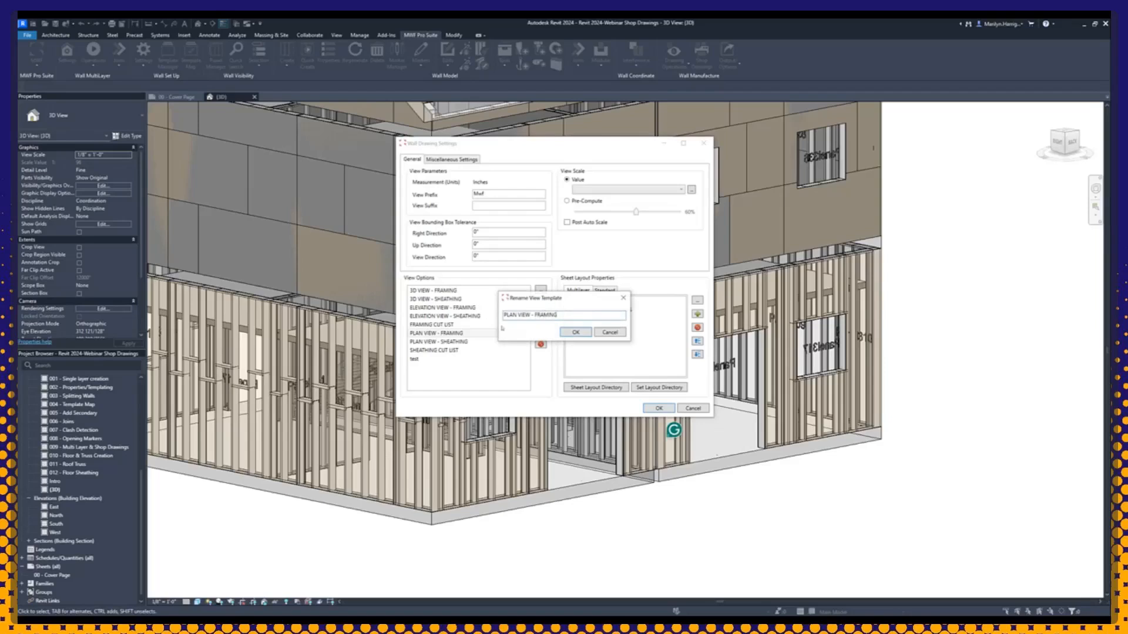
click(622, 299)
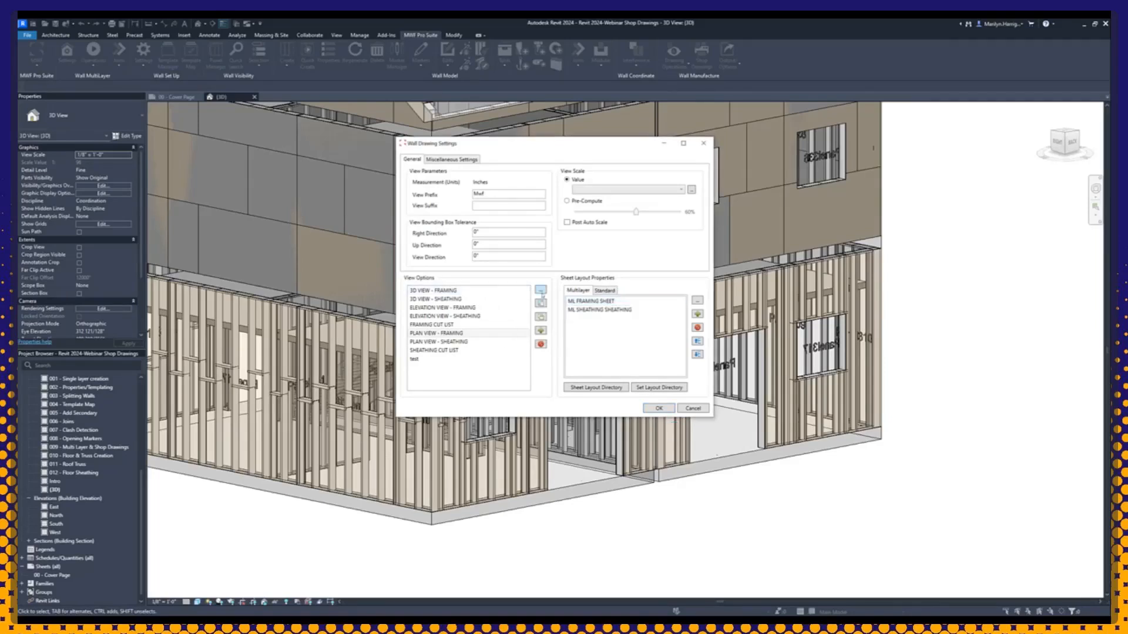
Step: Delete the "test" template from the view options
click(486, 328)
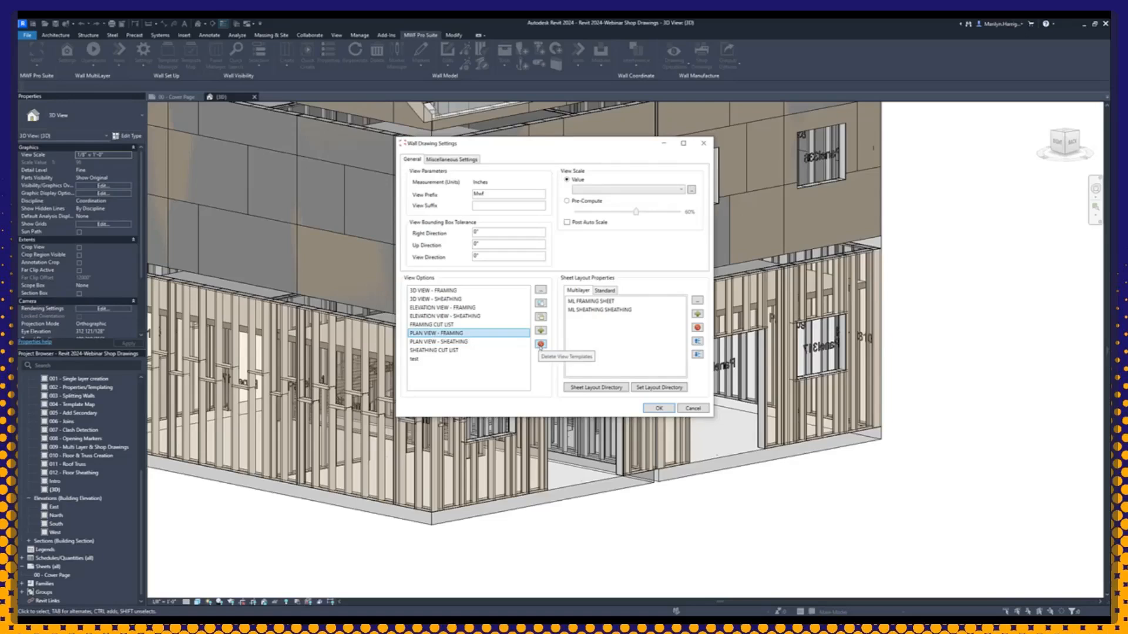
click(540, 345)
drag(480, 138, 409, 139)
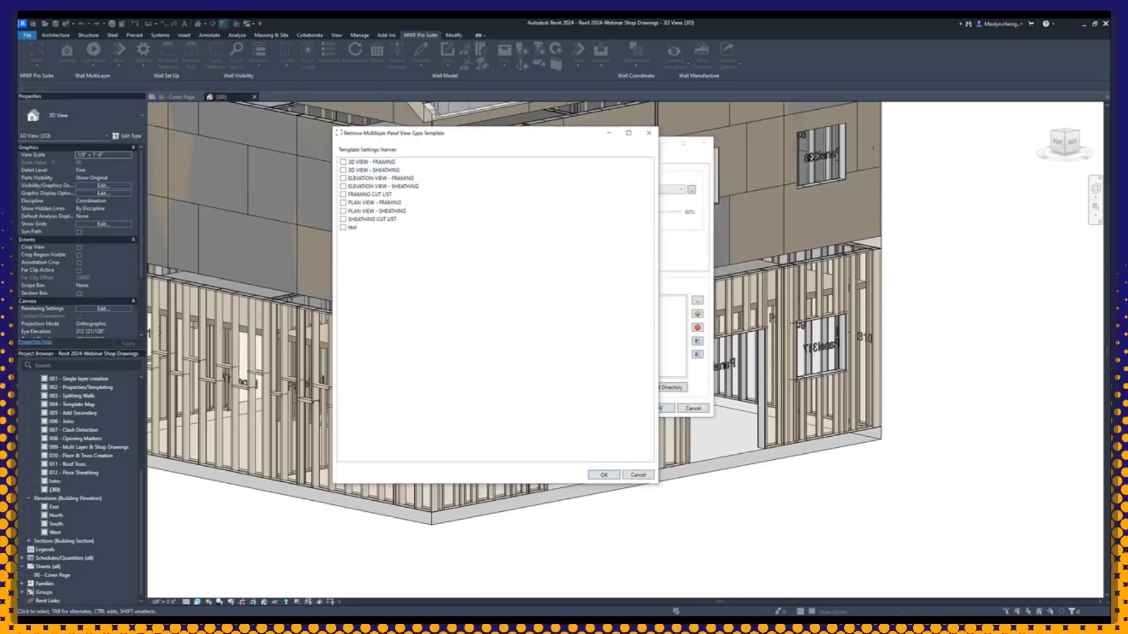
click(344, 227)
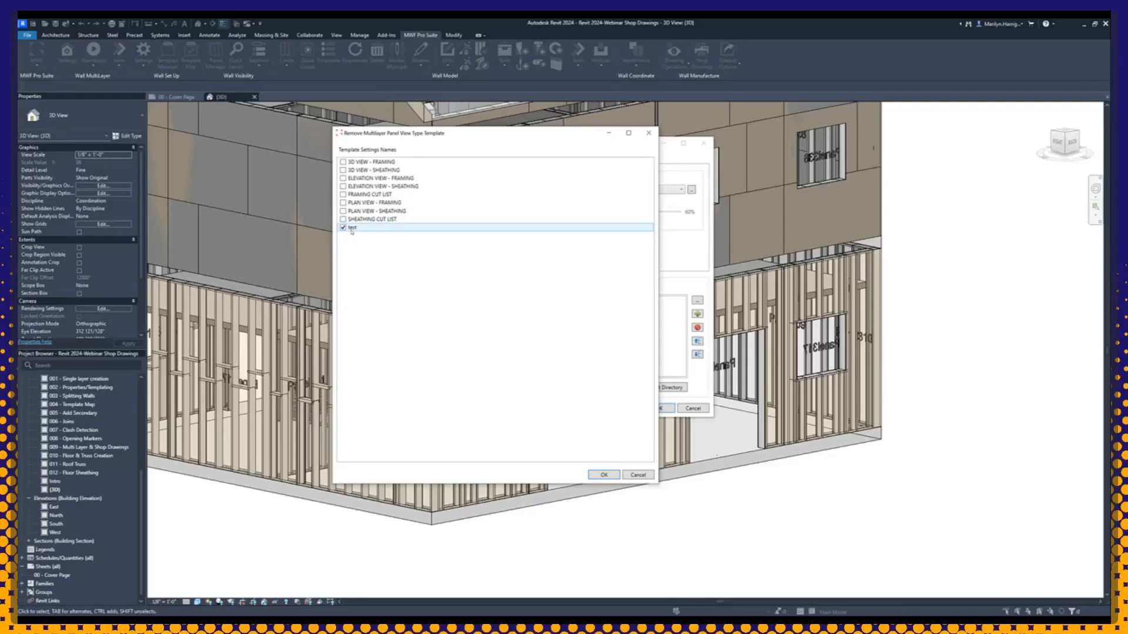
click(605, 475)
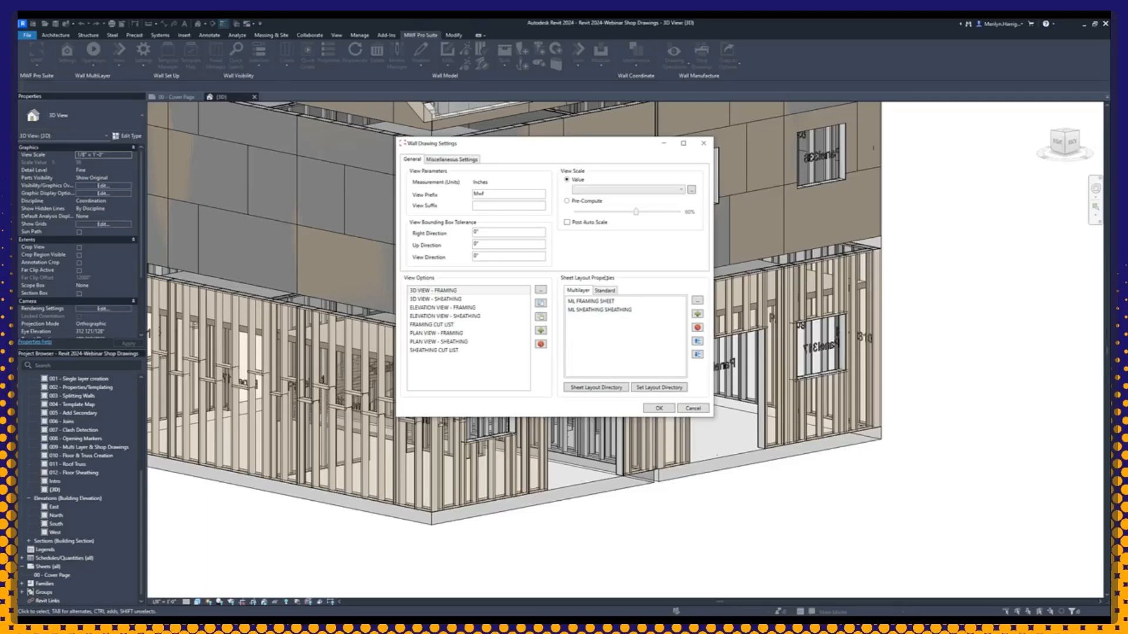
Step: Compare the Multilayer and Standard sheet layout lists under Sheet Layout Properties
click(607, 291)
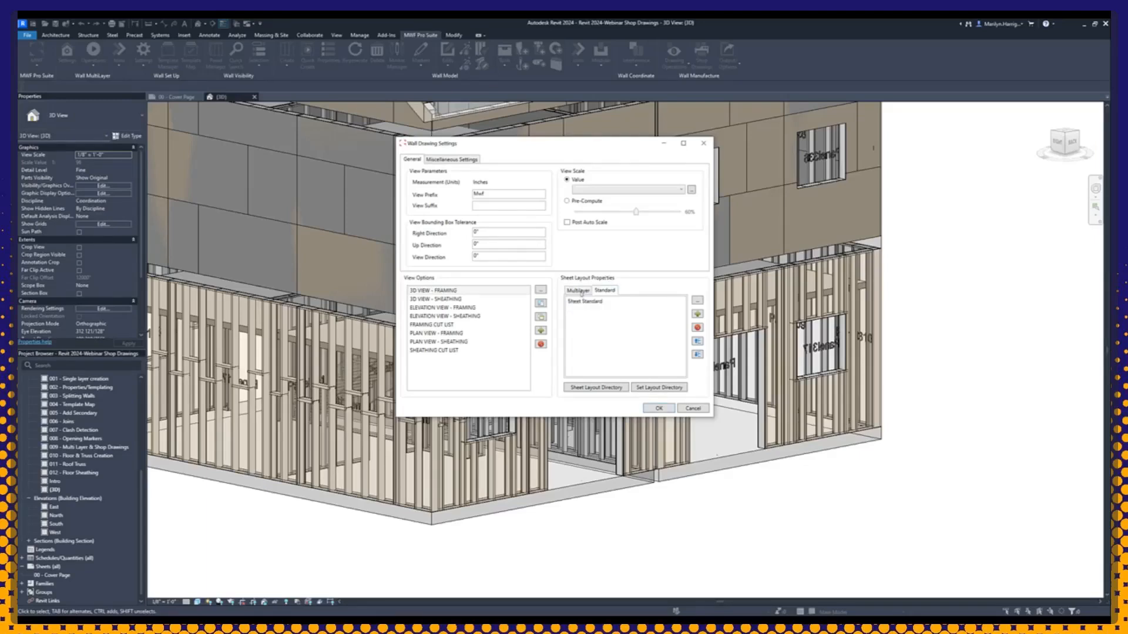
click(581, 292)
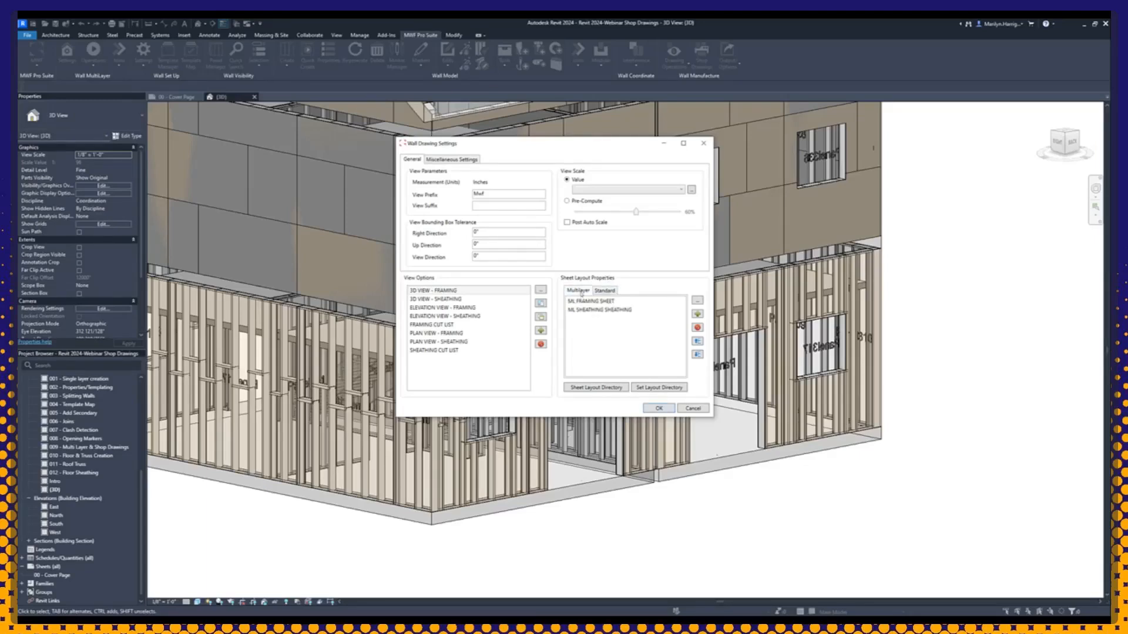
click(605, 291)
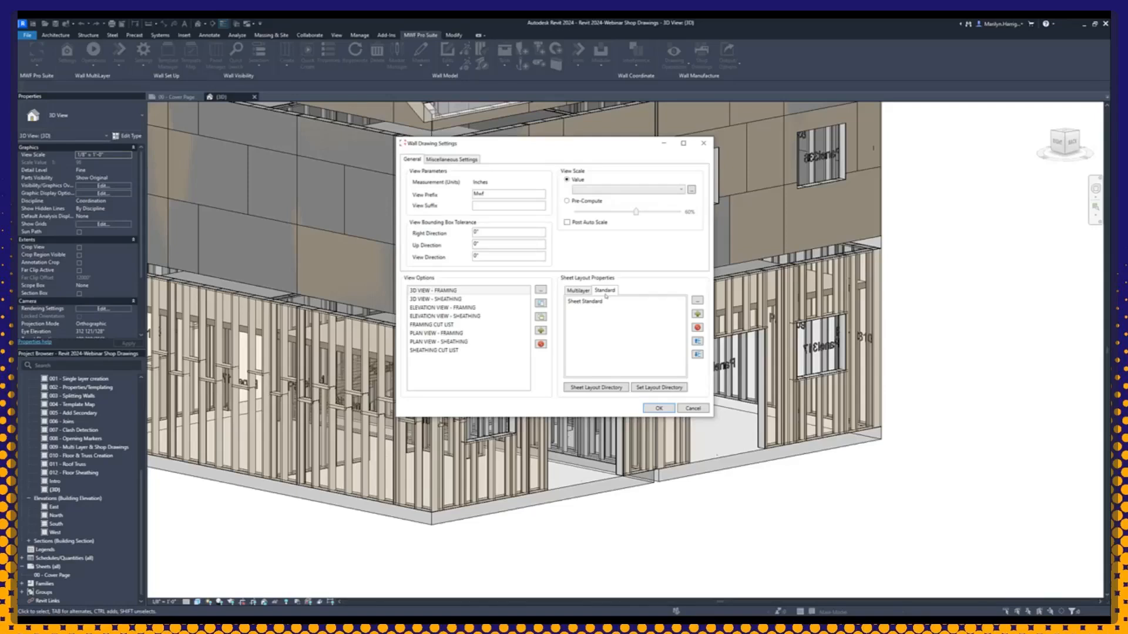
click(603, 303)
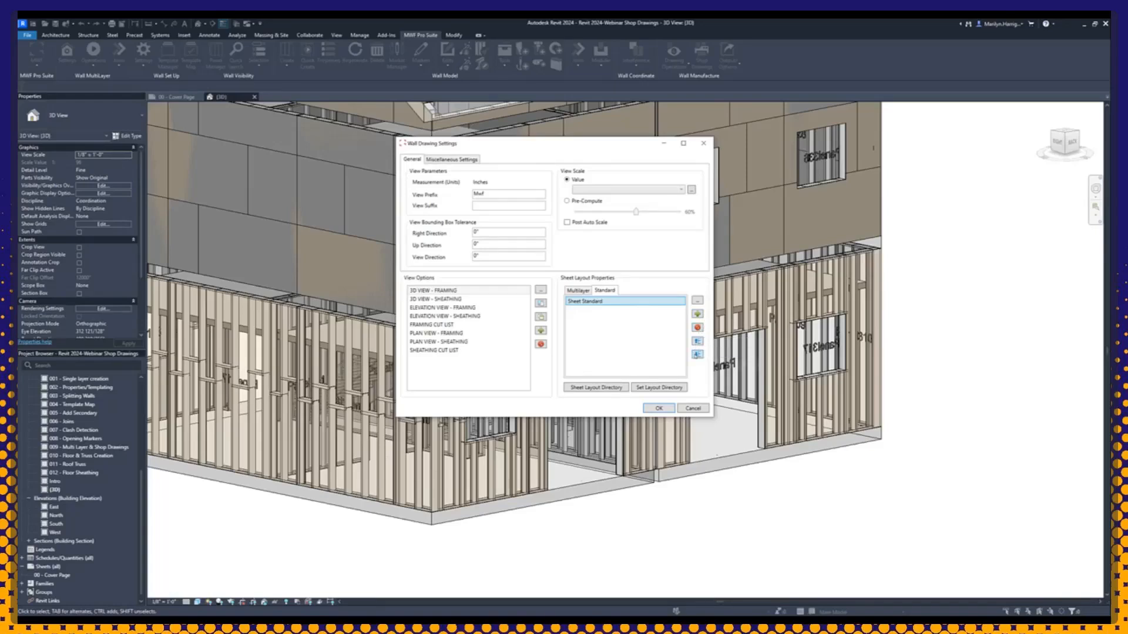
click(578, 291)
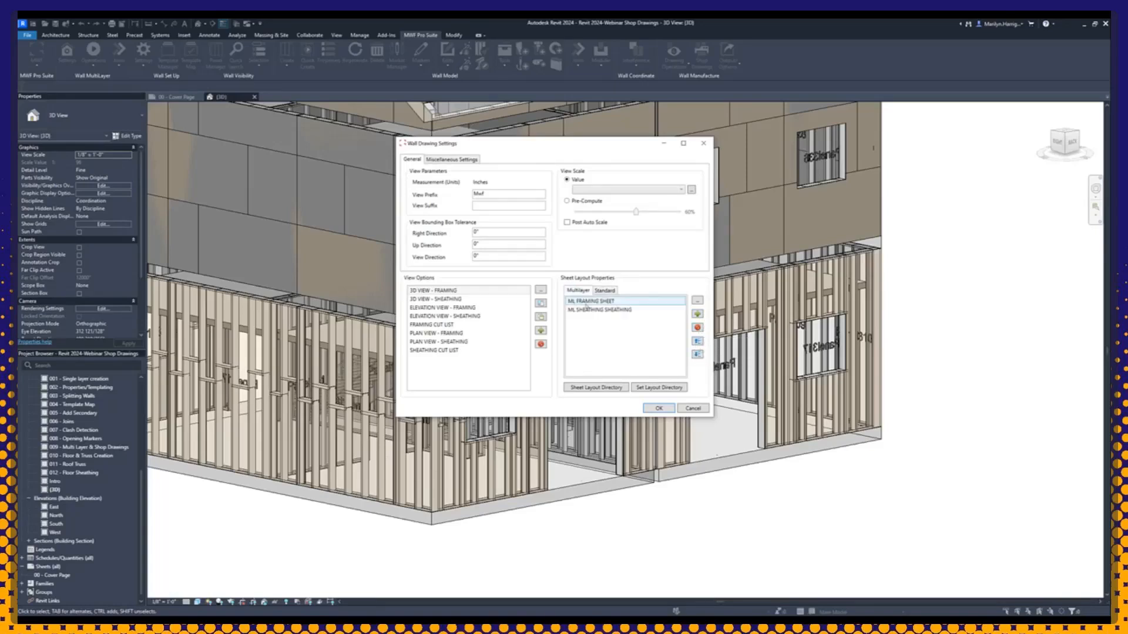
click(599, 310)
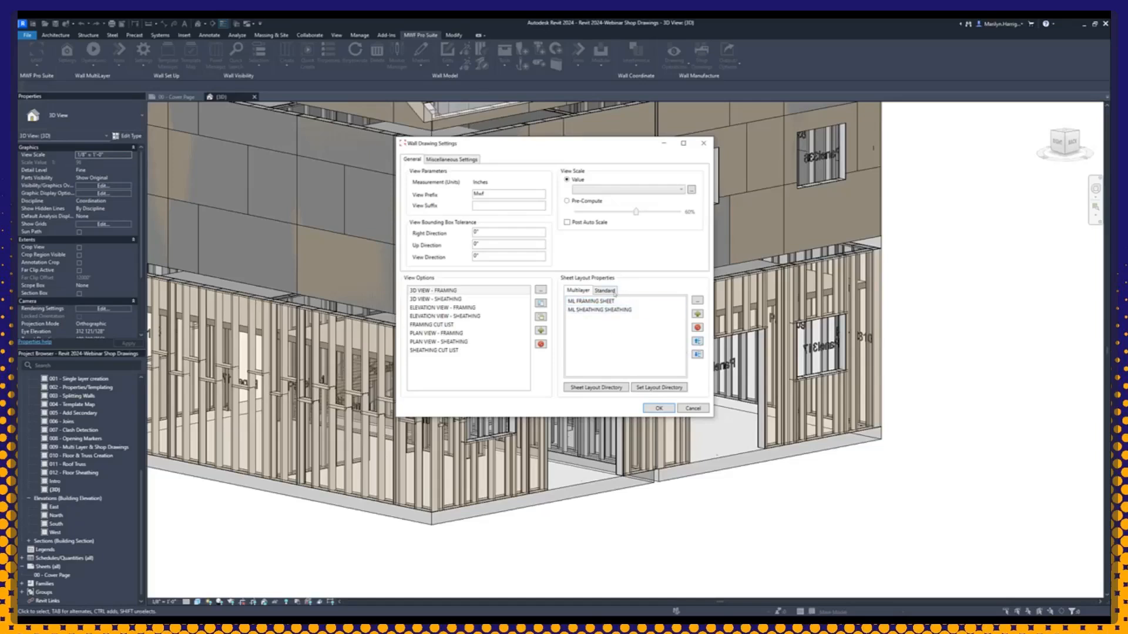
Step: Examine the Sheet Standard layout's properties, including its zone view assignments and margins, and cancel without changes
click(613, 291)
double_click(593, 302)
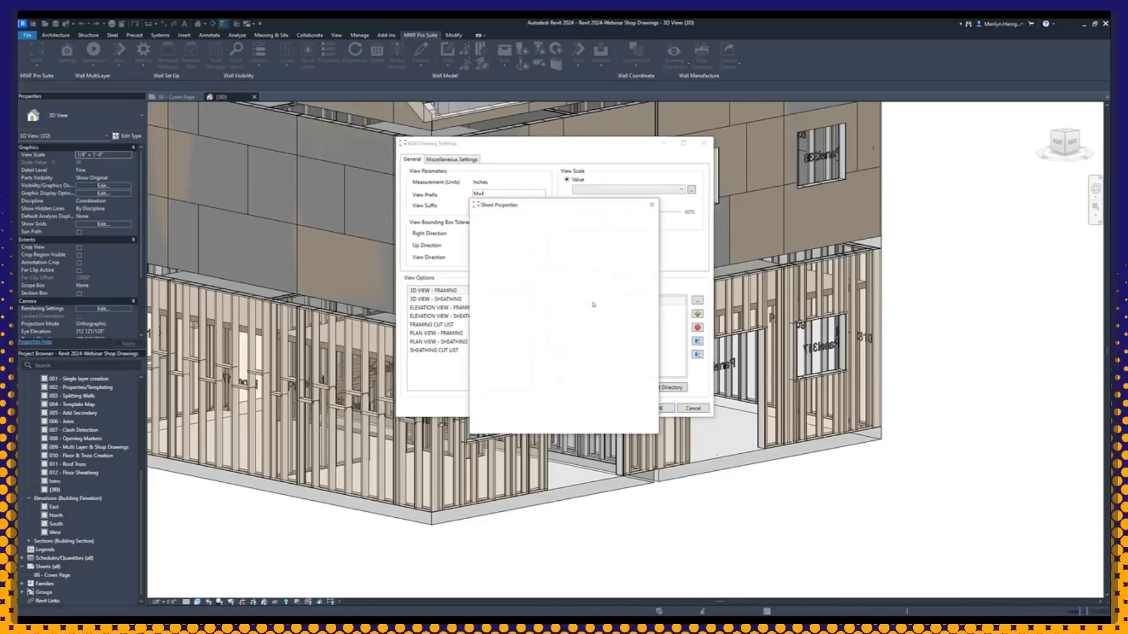
drag(529, 205, 328, 148)
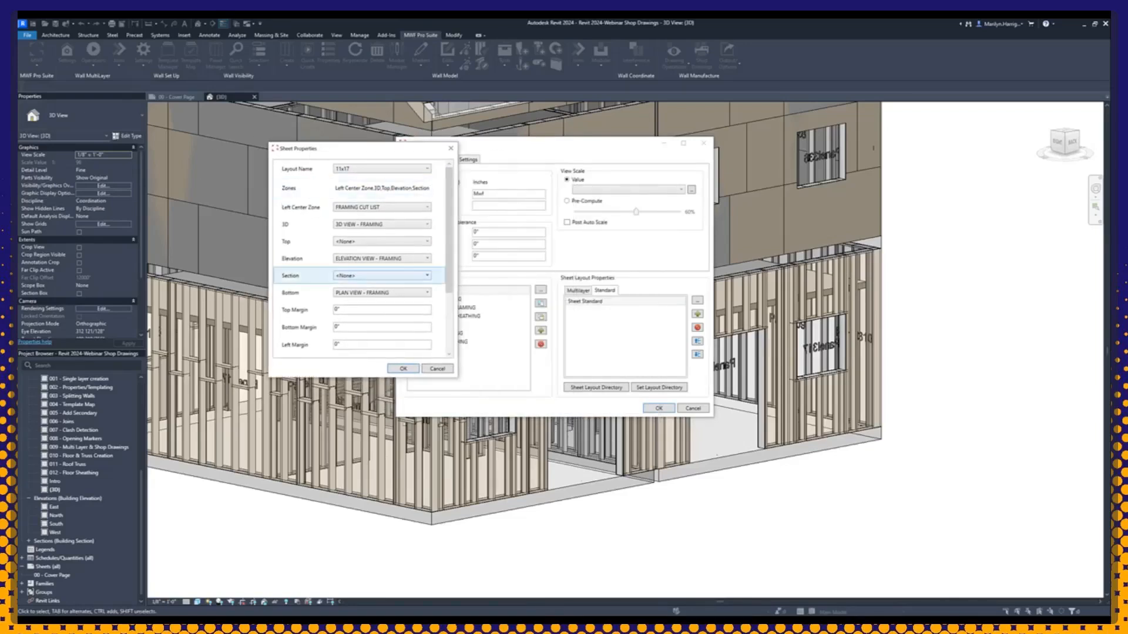
click(437, 371)
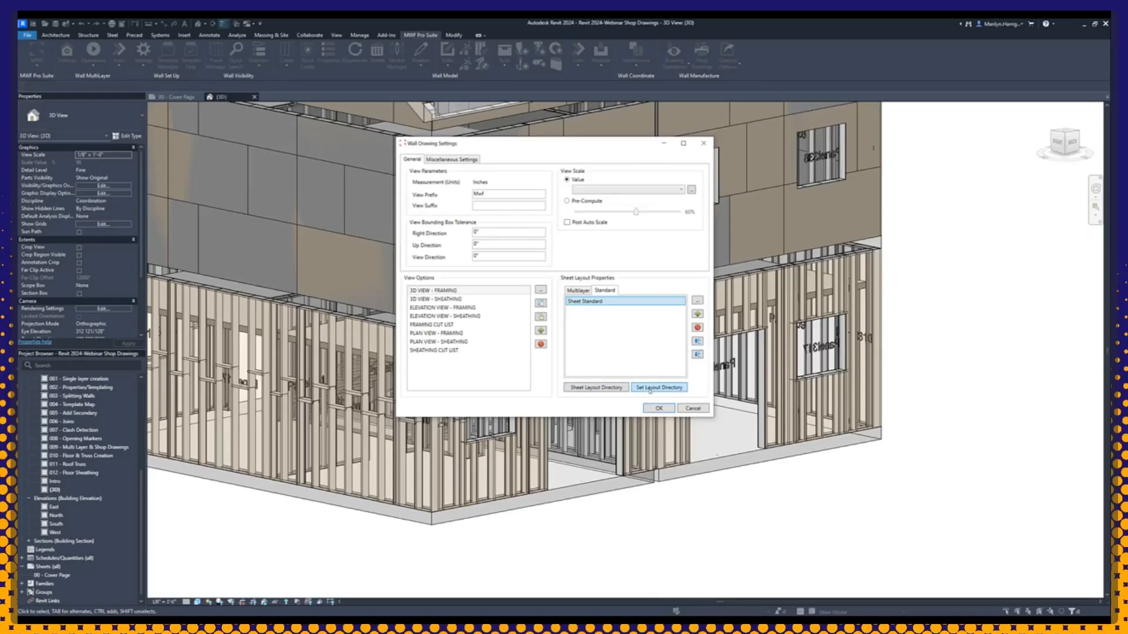
Step: Check the available layout names for Sheet Standard, keep 11x17, and accept the sheet properties
double_click(605, 302)
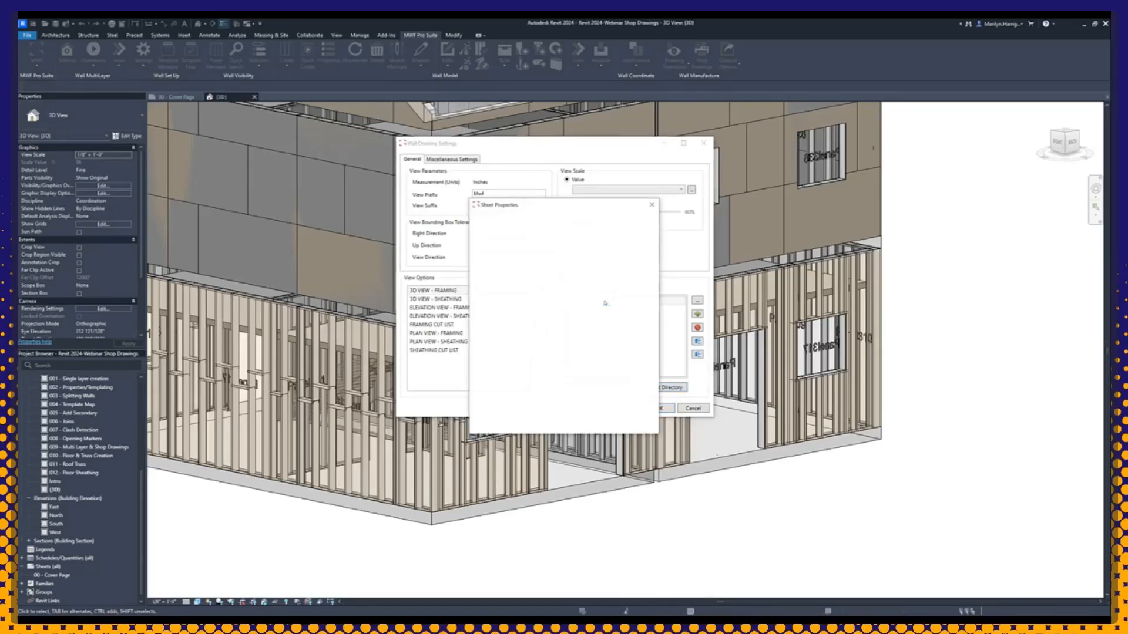
drag(543, 210, 516, 153)
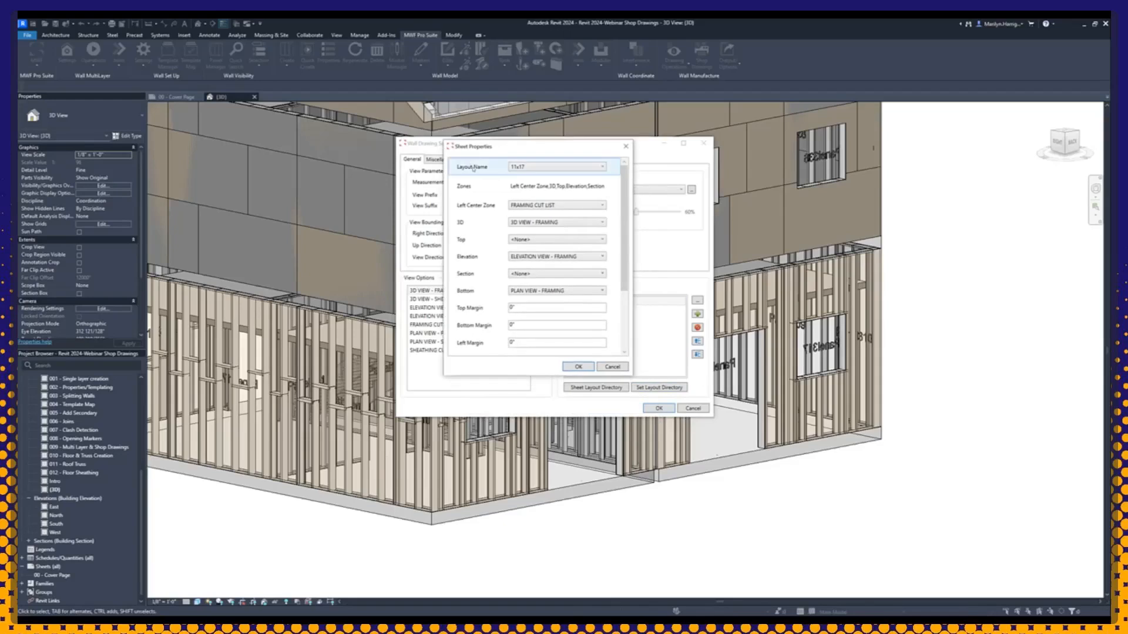
click(537, 167)
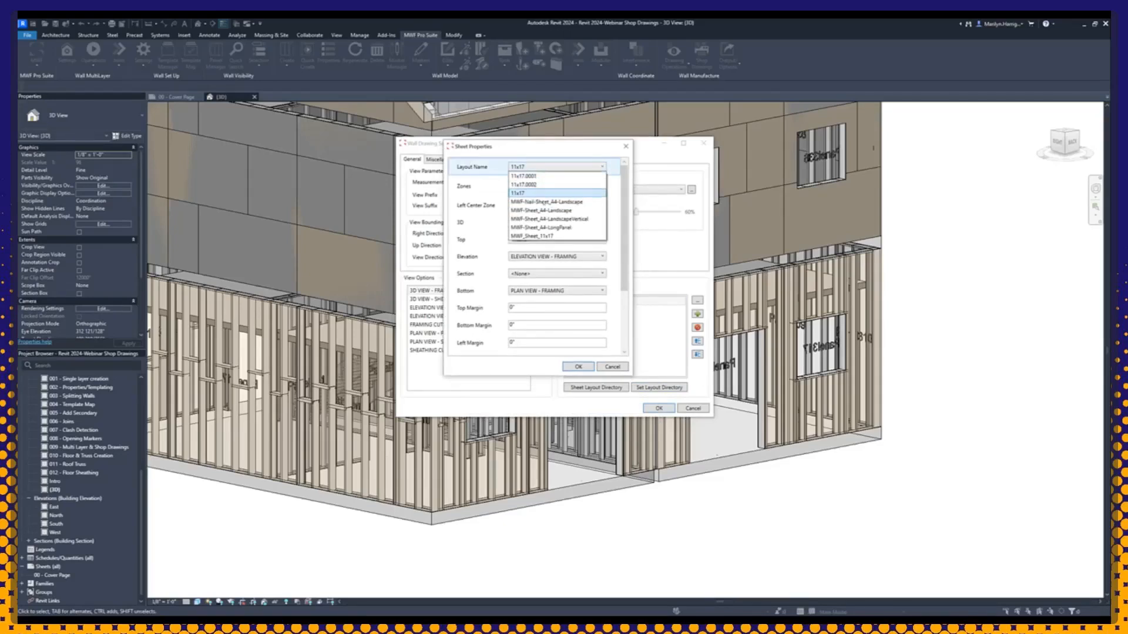
click(499, 167)
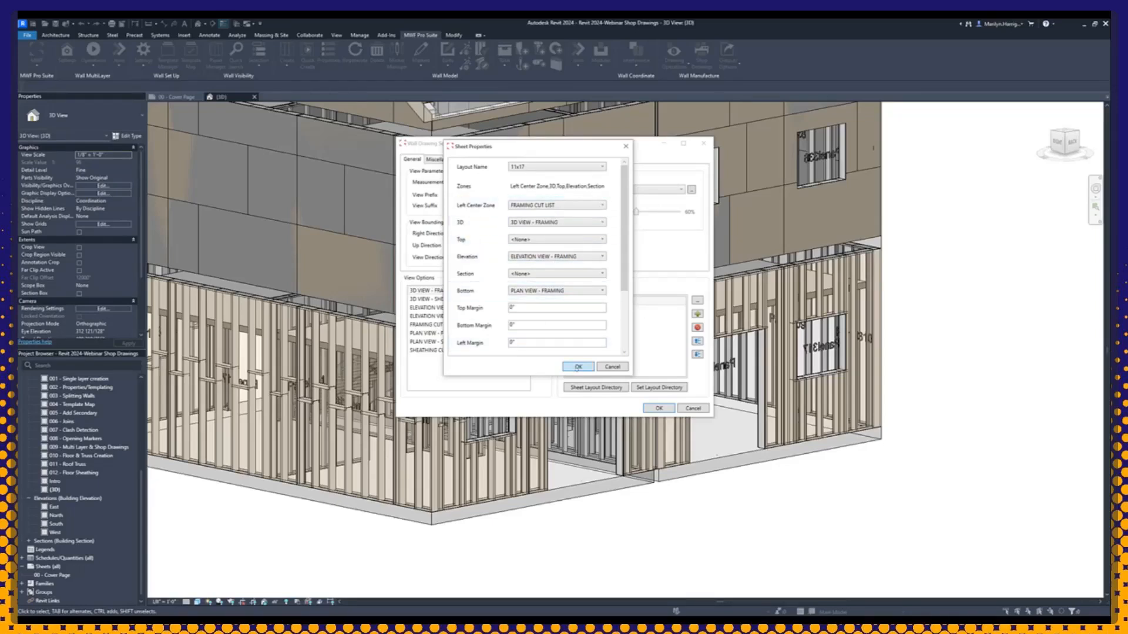
click(578, 366)
Step: Review the zone view assignments of the multilayer ML FRAMING SHEET and ML SHEATHING SHEATHING layouts, accepting both
click(578, 290)
double_click(592, 300)
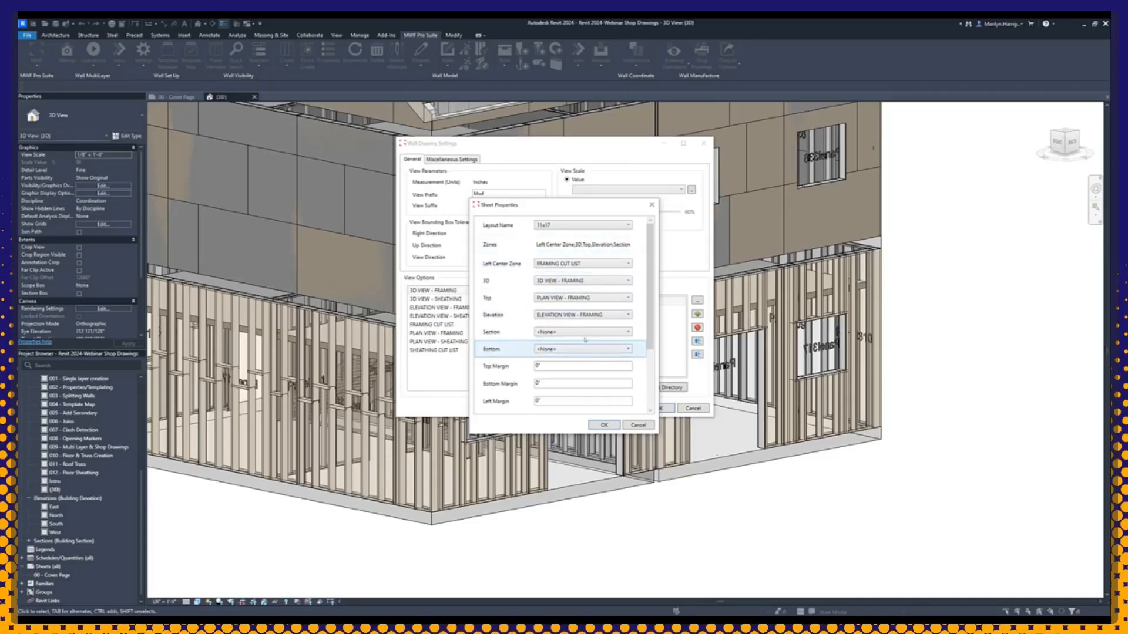
click(596, 425)
click(594, 310)
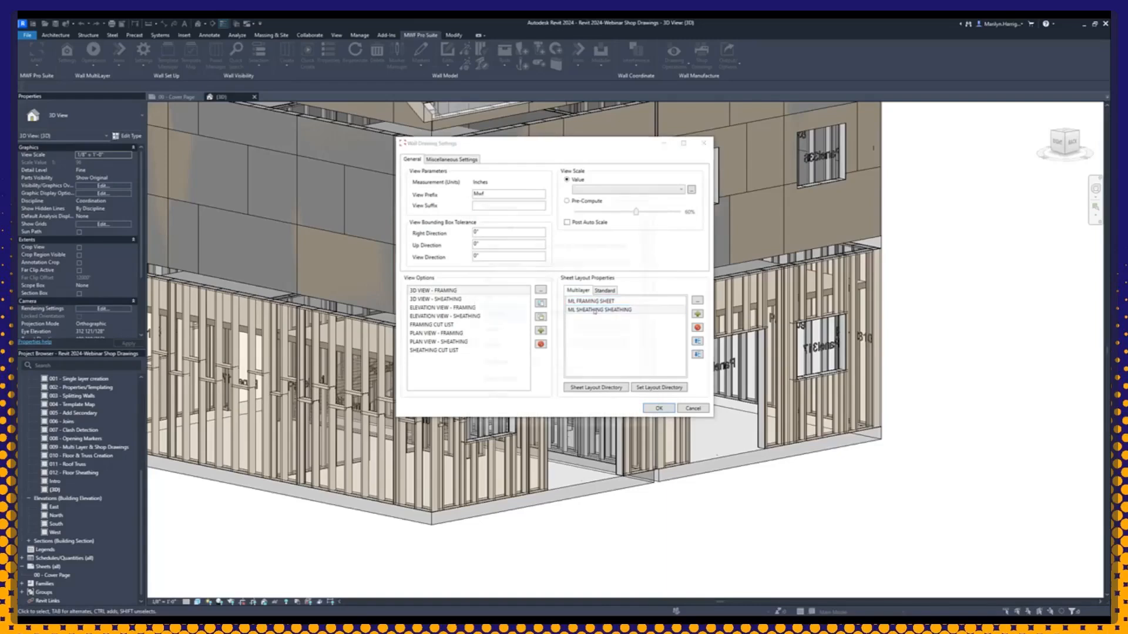
double_click(595, 310)
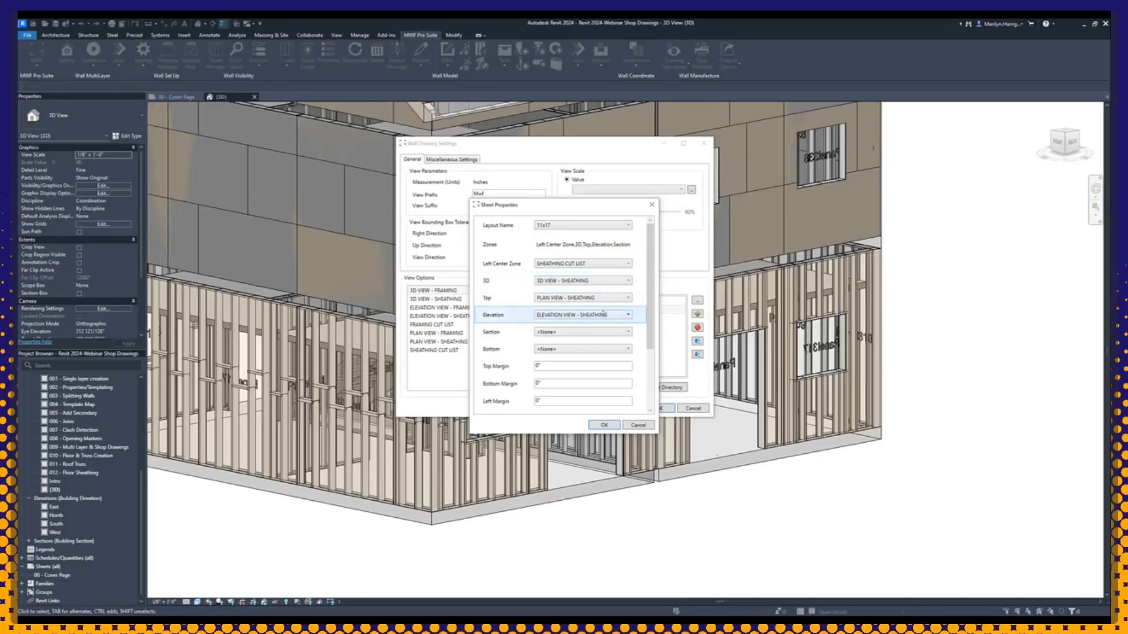
click(600, 425)
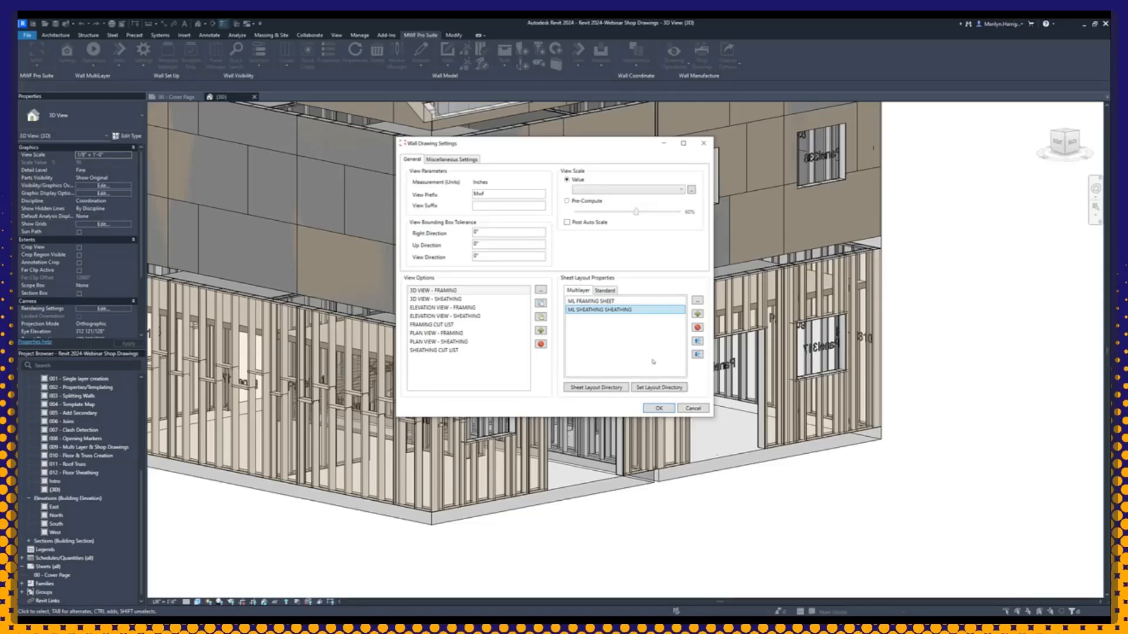
Step: Review the viewport, layout and data options of the FRAMING CUT LIST view option and accept them
click(438, 307)
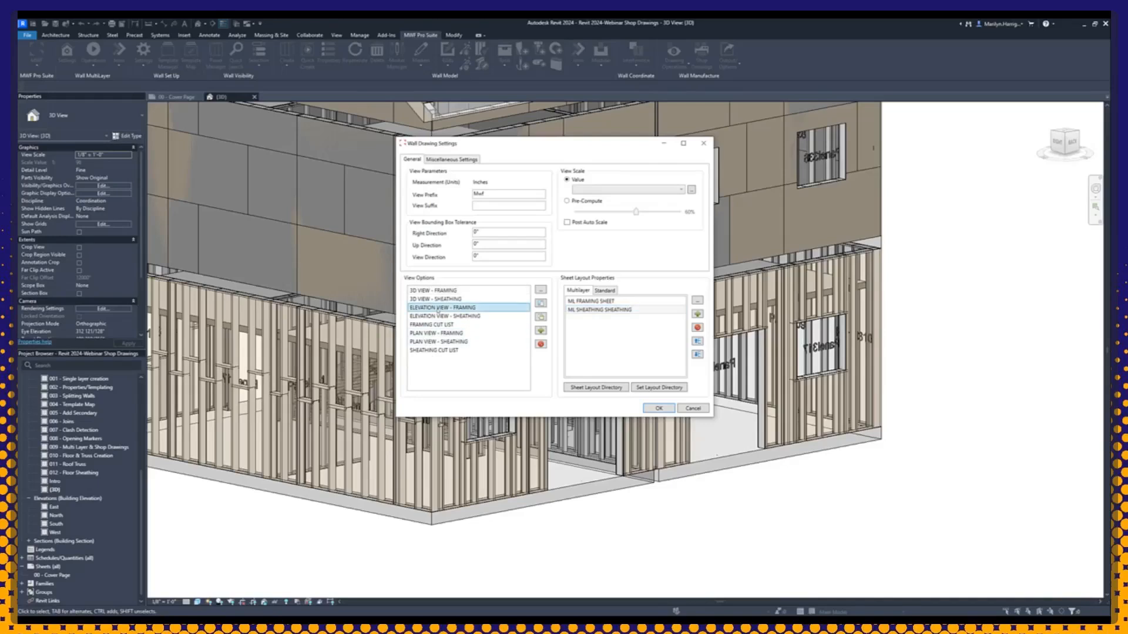
click(437, 333)
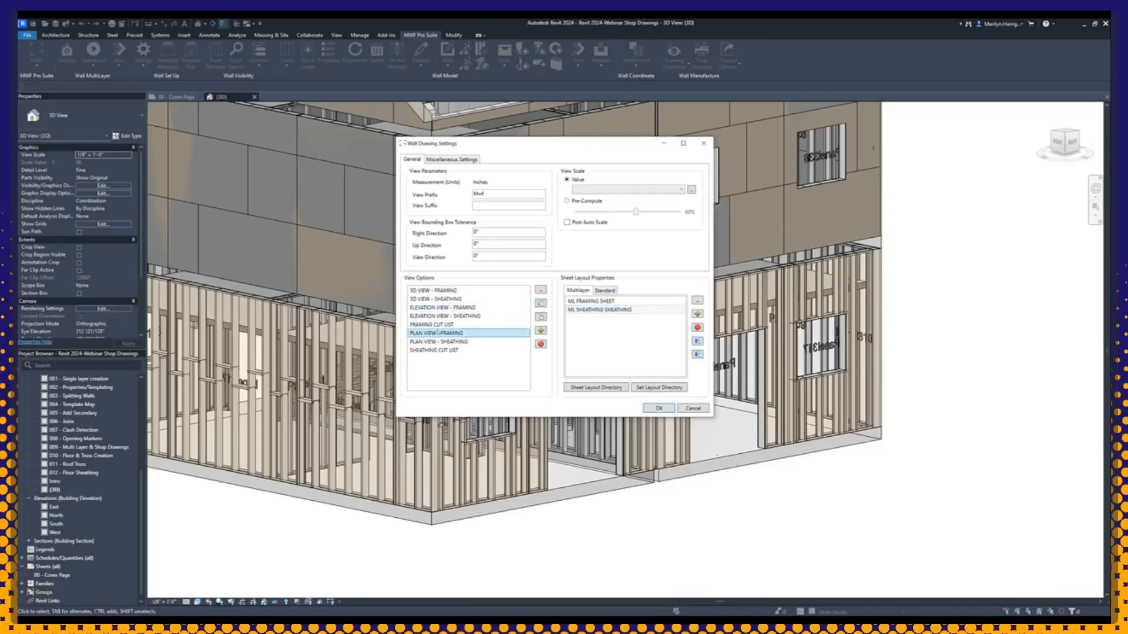
click(443, 325)
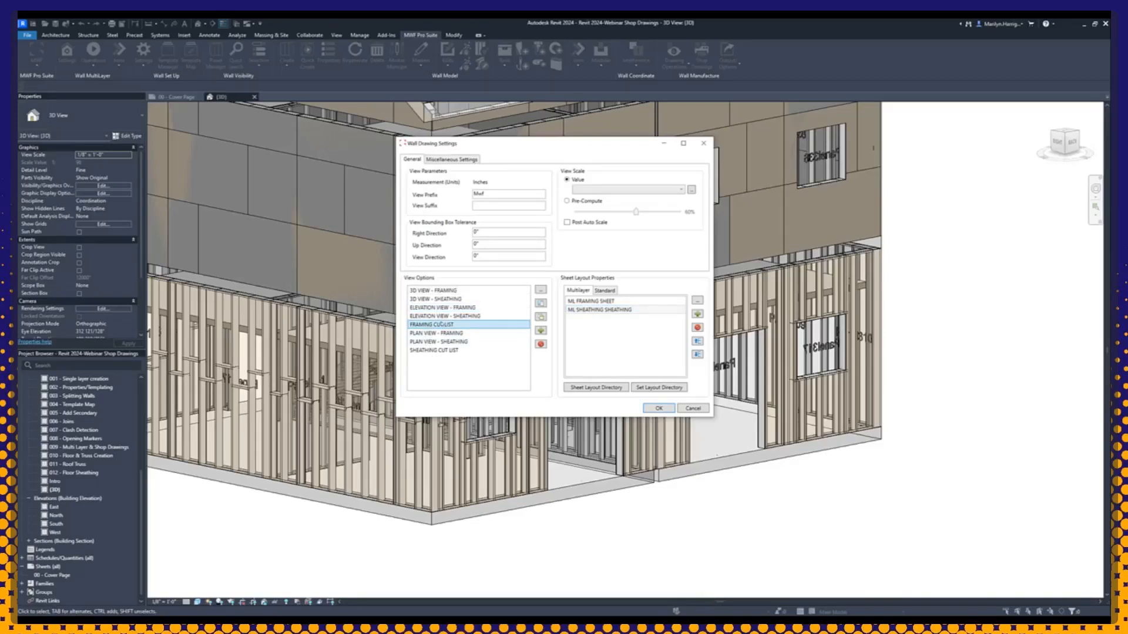
double_click(442, 325)
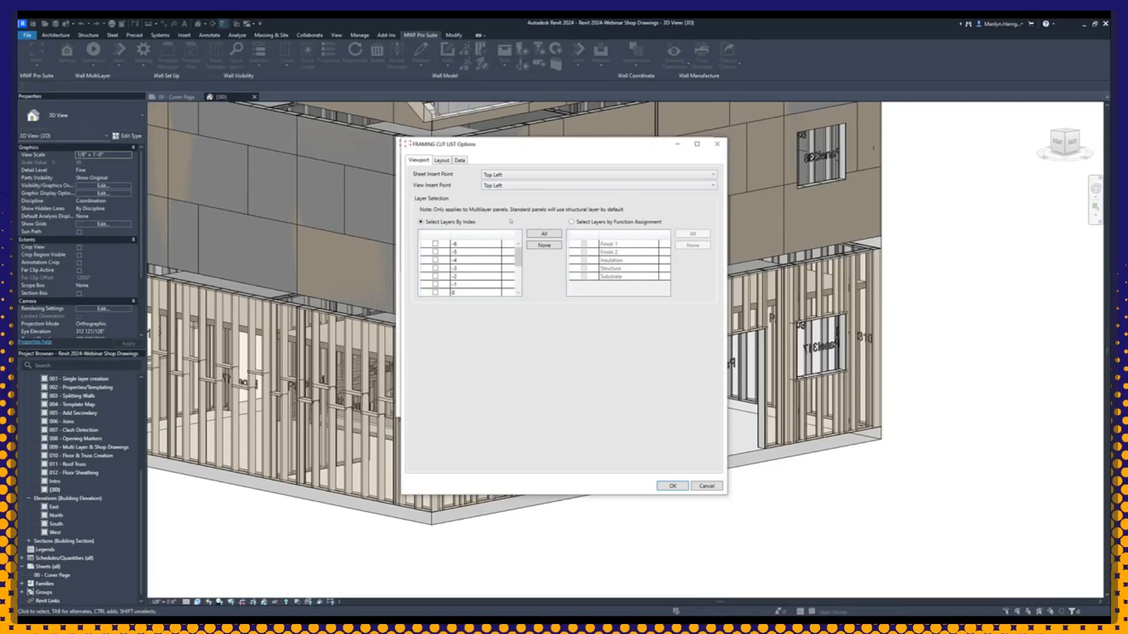
click(442, 161)
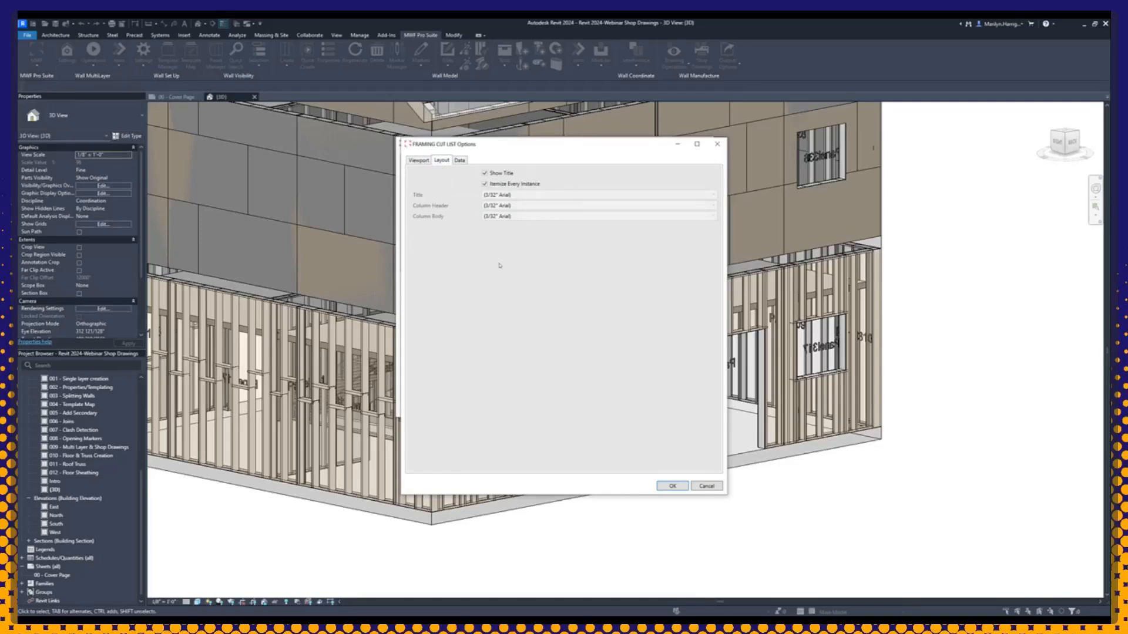
click(458, 160)
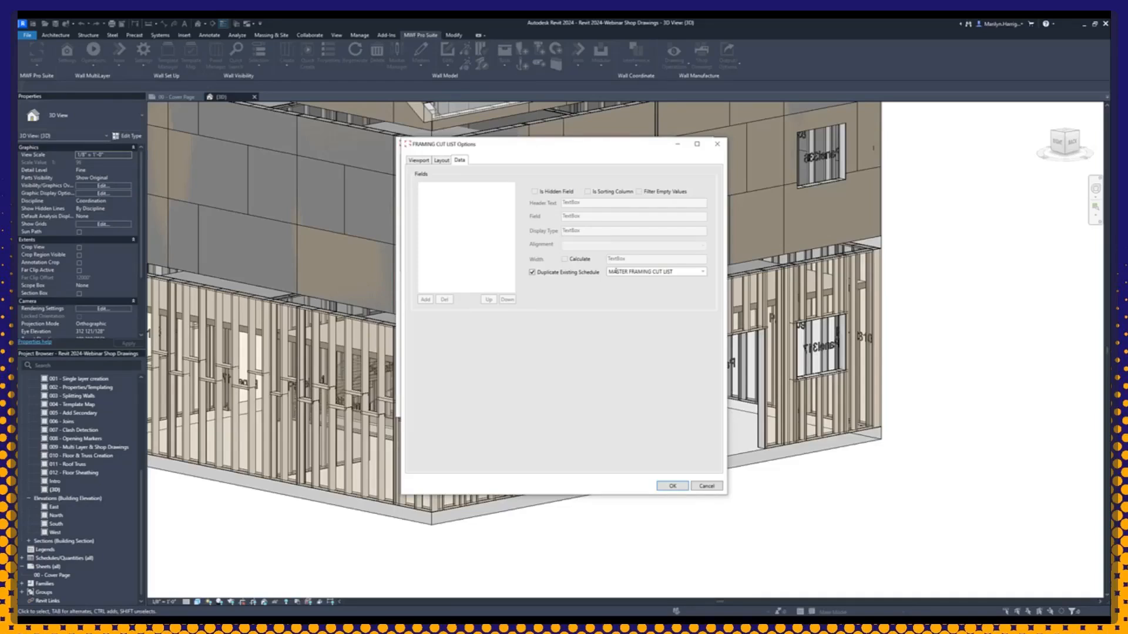
click(672, 486)
Step: Turn off Duplicate Existing Schedule in the SHEATHING CUT LIST data options and check which layout options can be edited
double_click(432, 351)
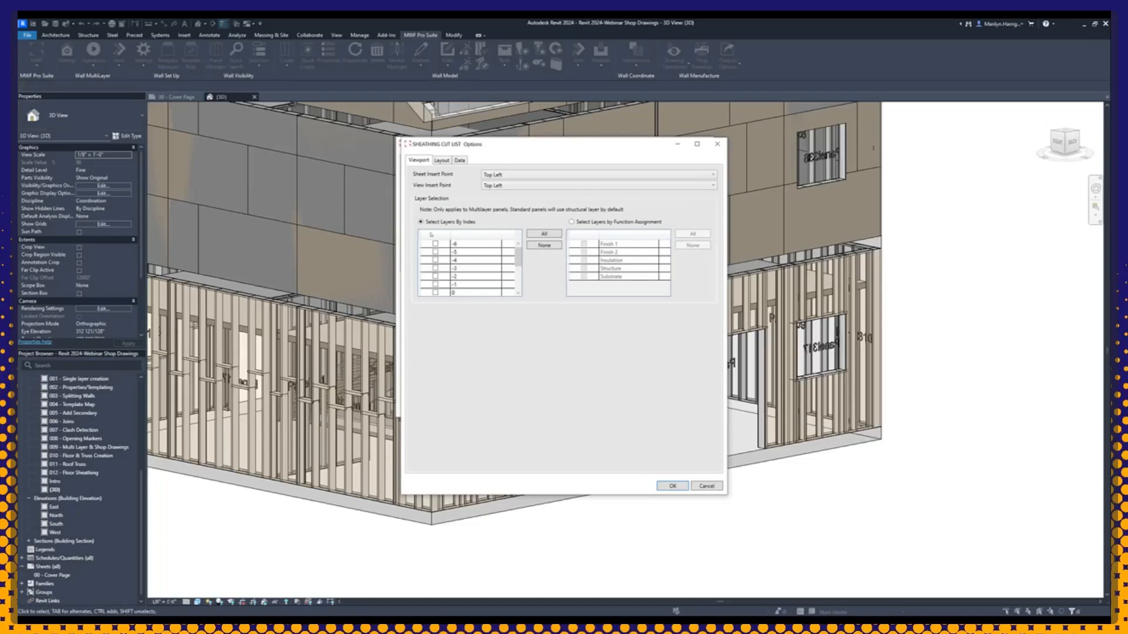
click(460, 161)
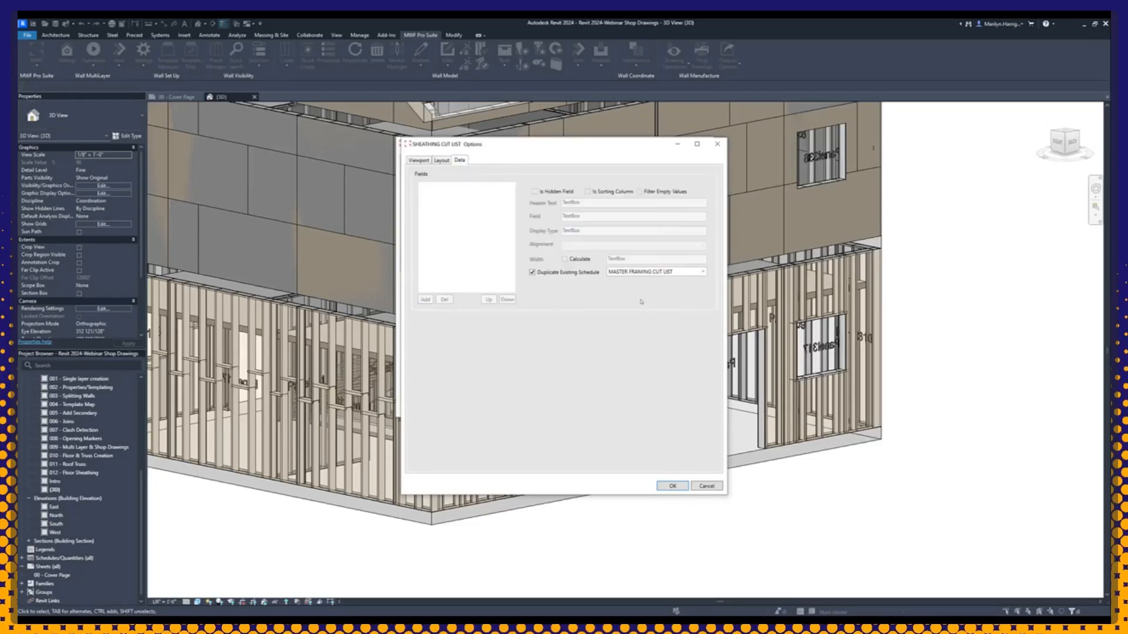
click(533, 273)
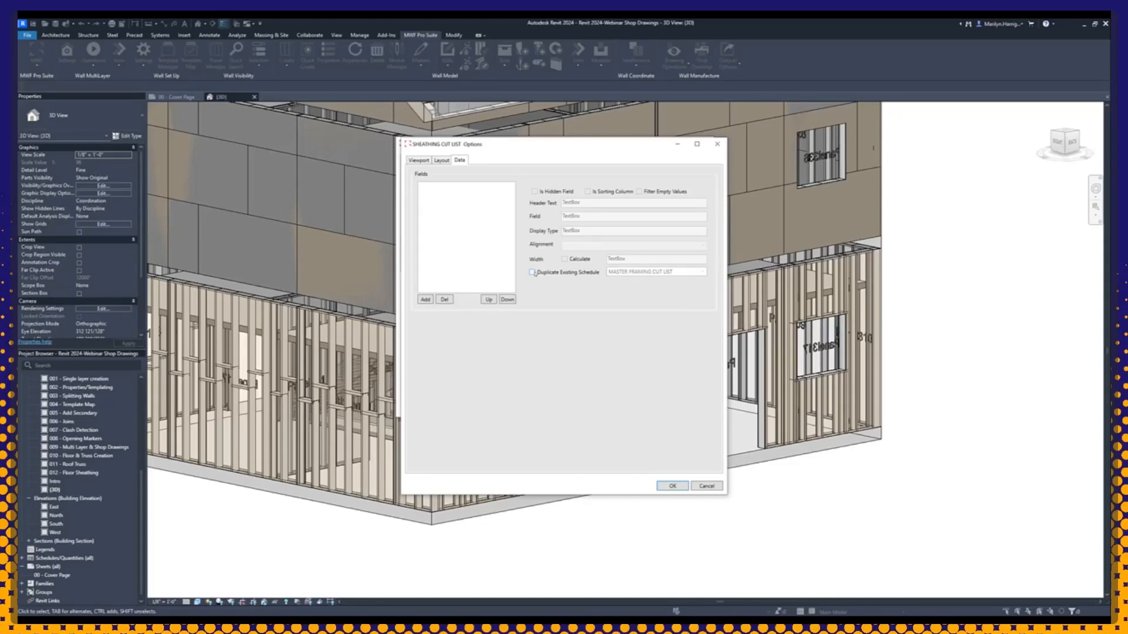
click(443, 161)
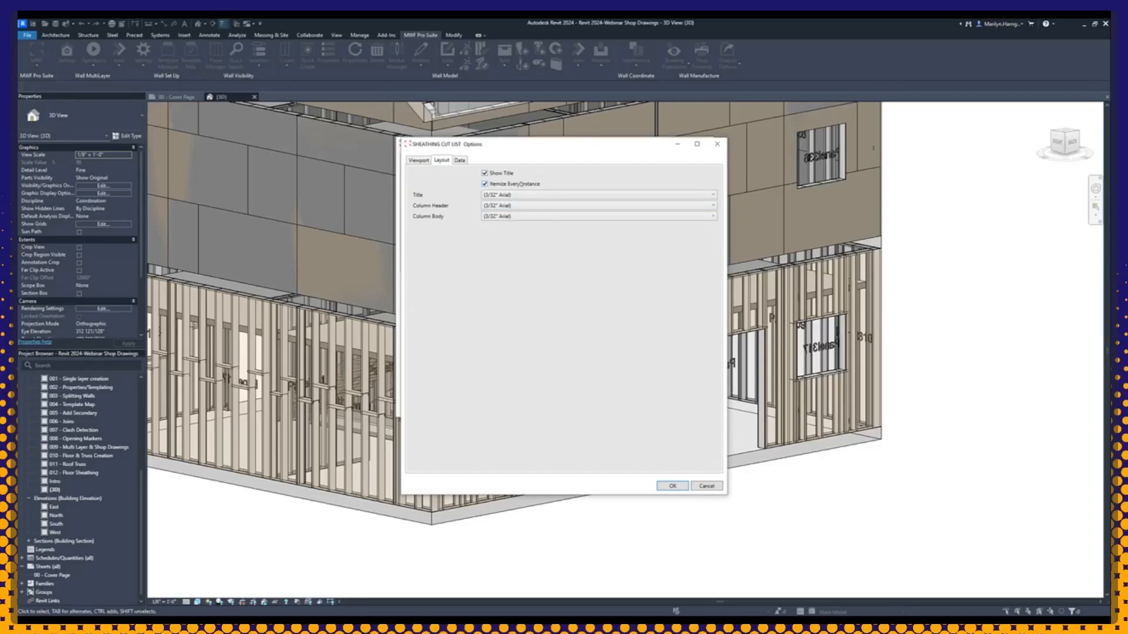
click(464, 160)
Step: Browse the fields available for adding to the sheathing cut list, and cancel the field selection and the cut list options
click(425, 300)
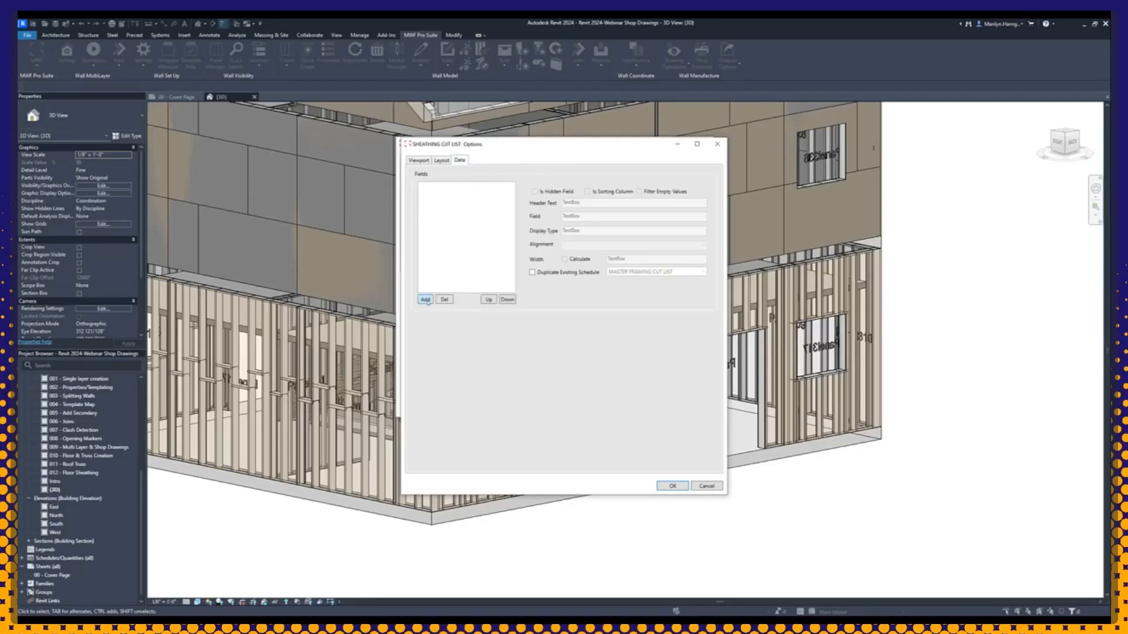
drag(546, 287, 307, 194)
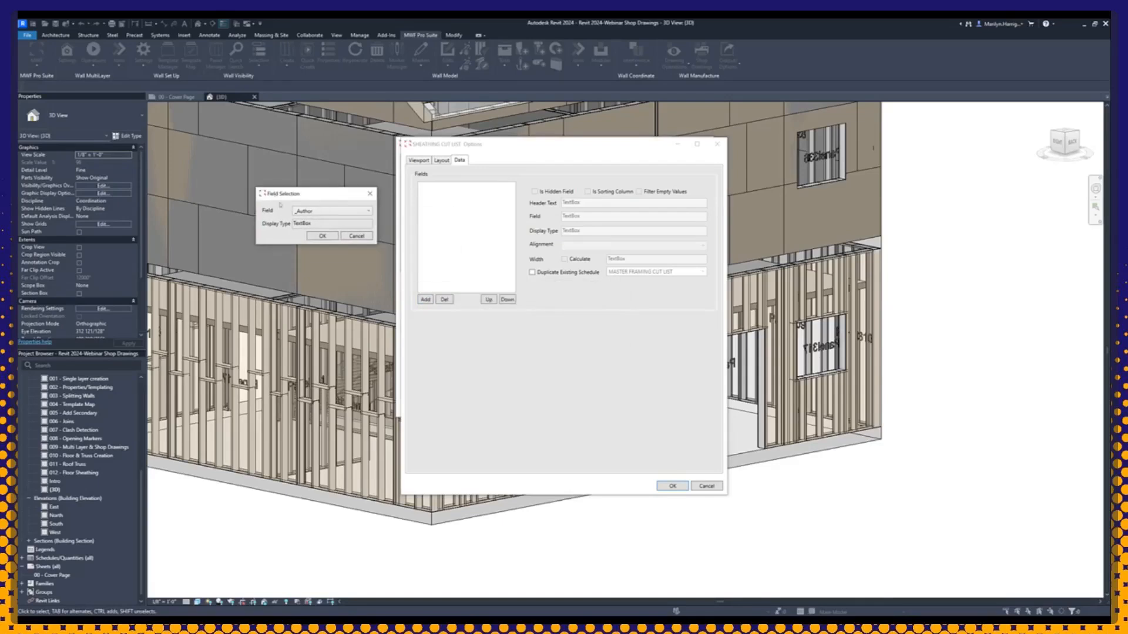
click(310, 213)
scroll(326, 227, down, 15)
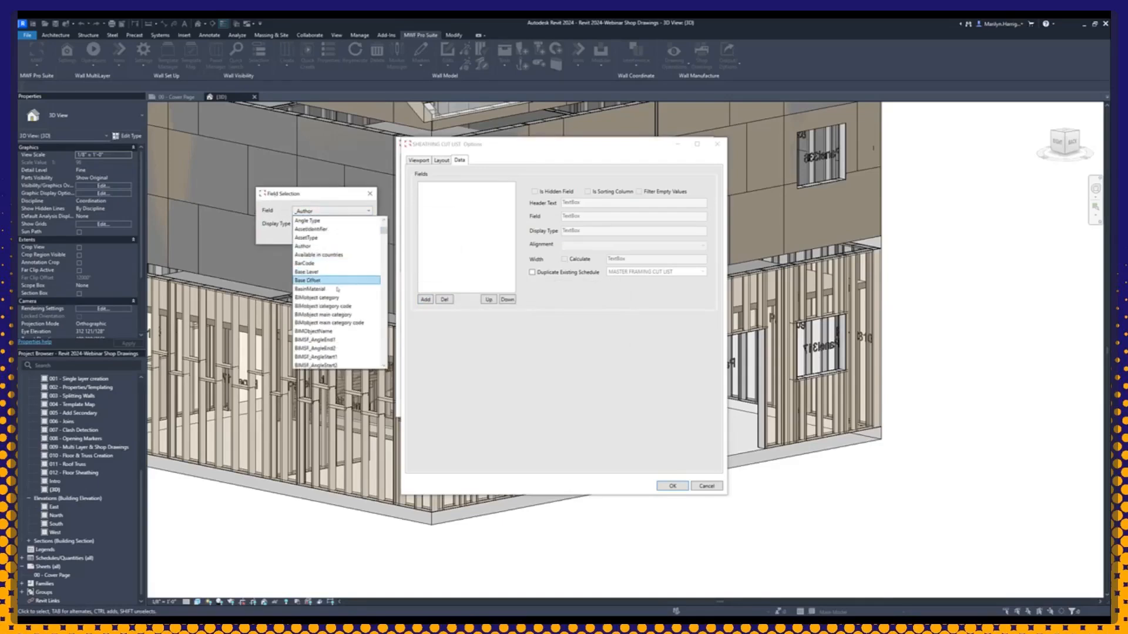
scroll(352, 328, down, 7)
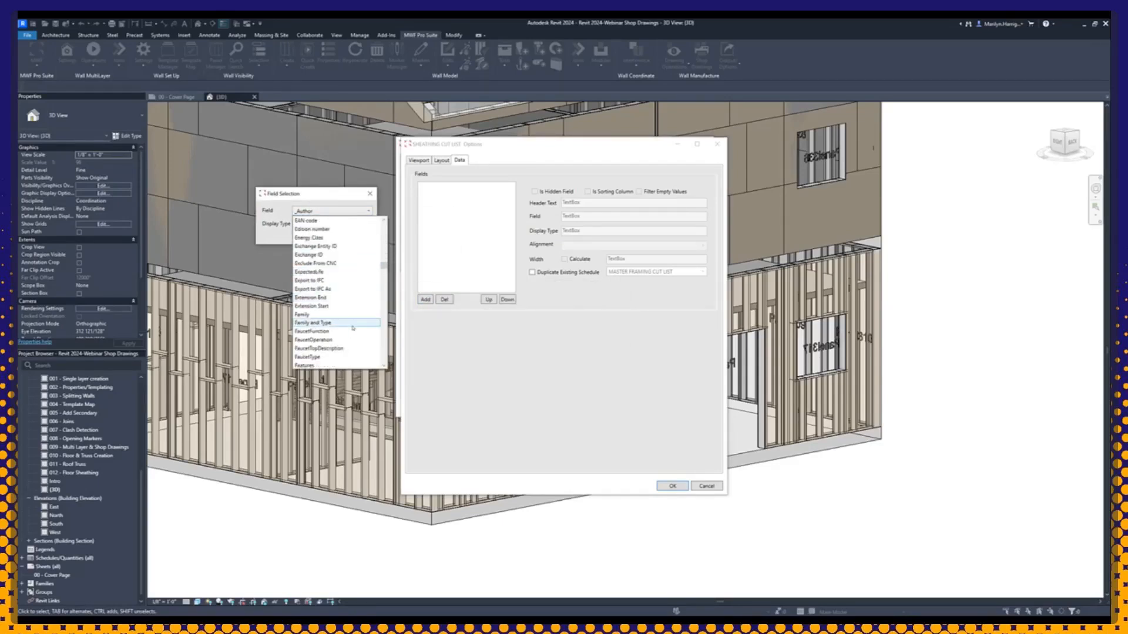
scroll(353, 327, down, 8)
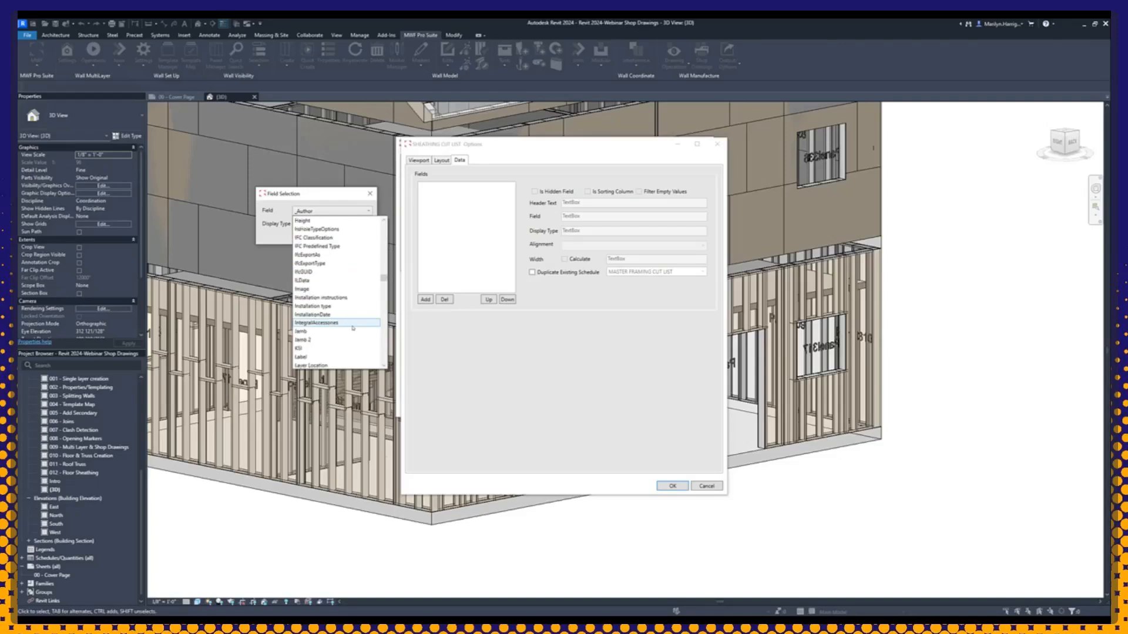
scroll(329, 297, down, 6)
scroll(329, 296, down, 8)
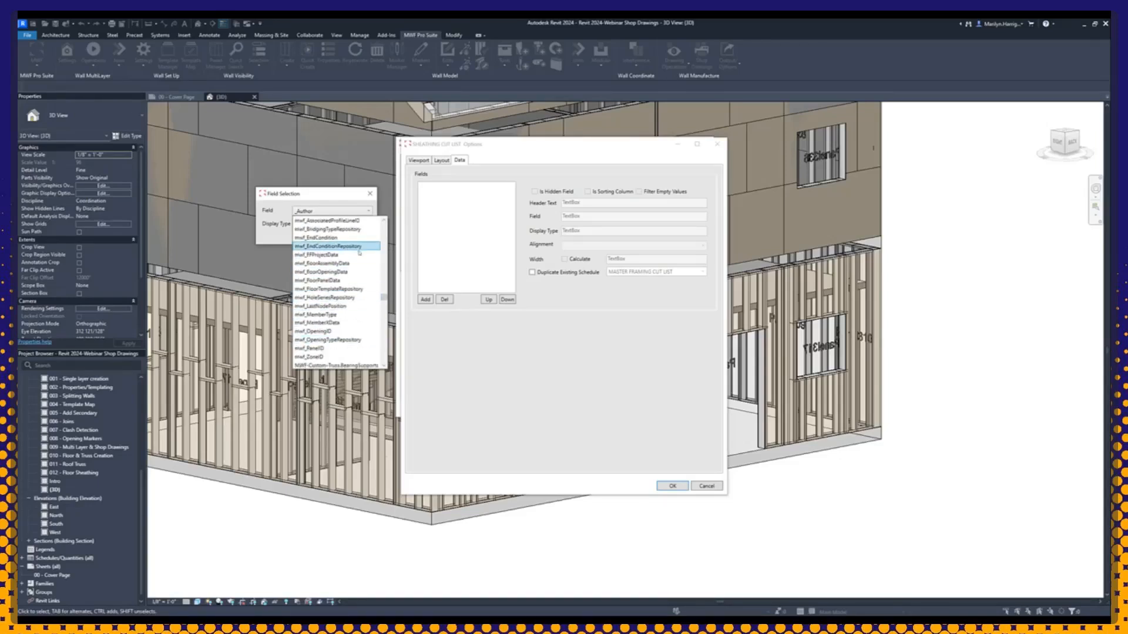
scroll(327, 292, down, 8)
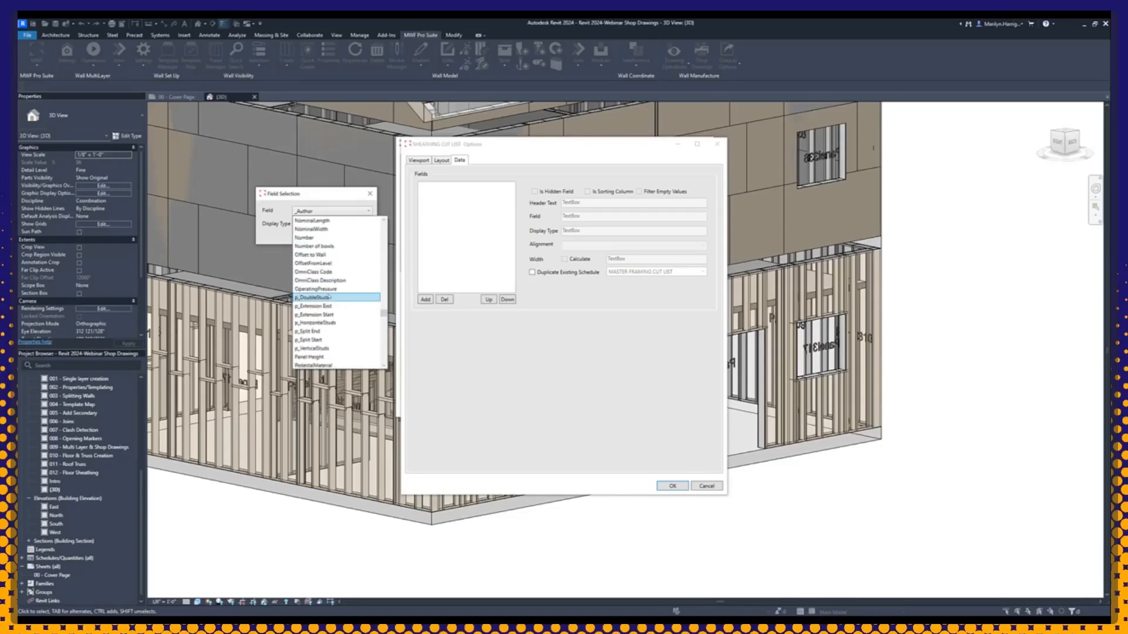
scroll(330, 299, down, 5)
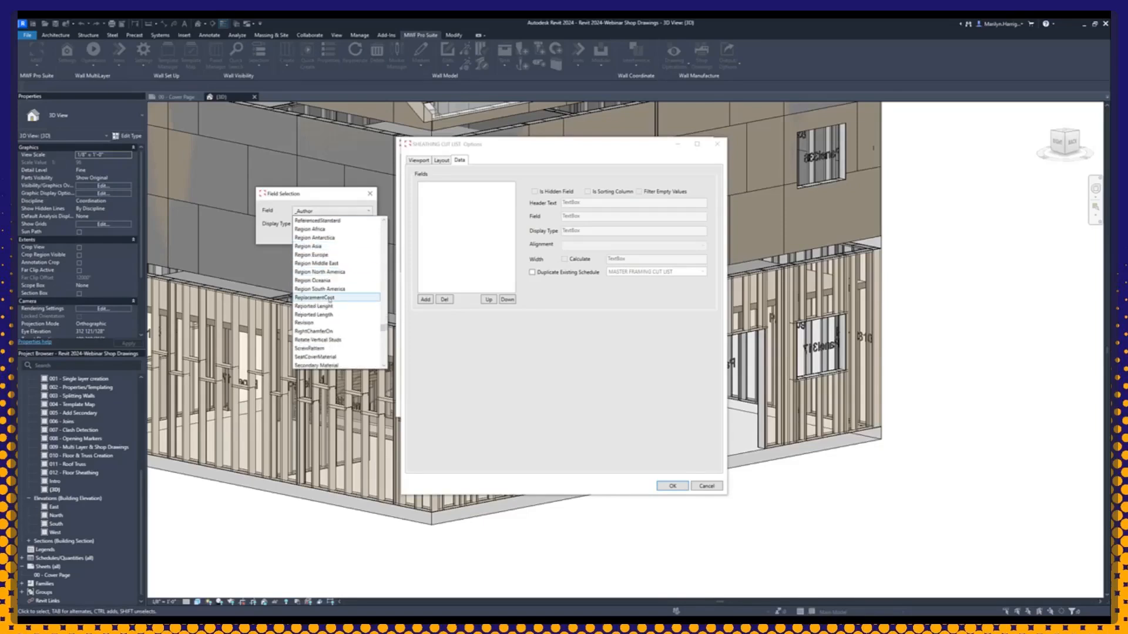
scroll(358, 326, down, 4)
scroll(383, 341, down, 10)
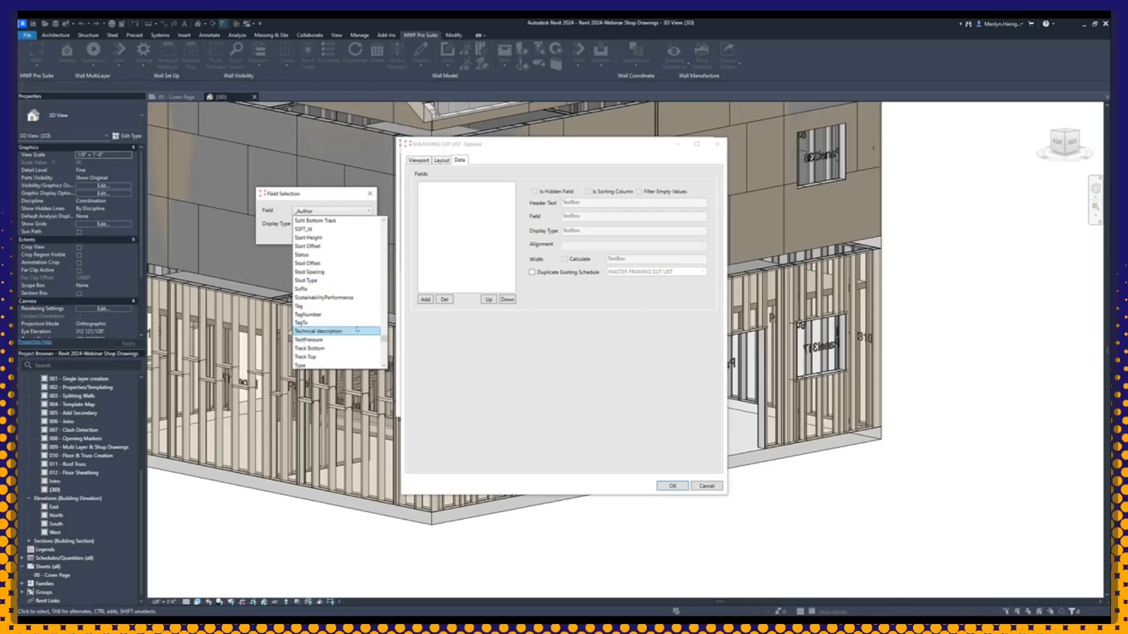
scroll(383, 357, down, 2)
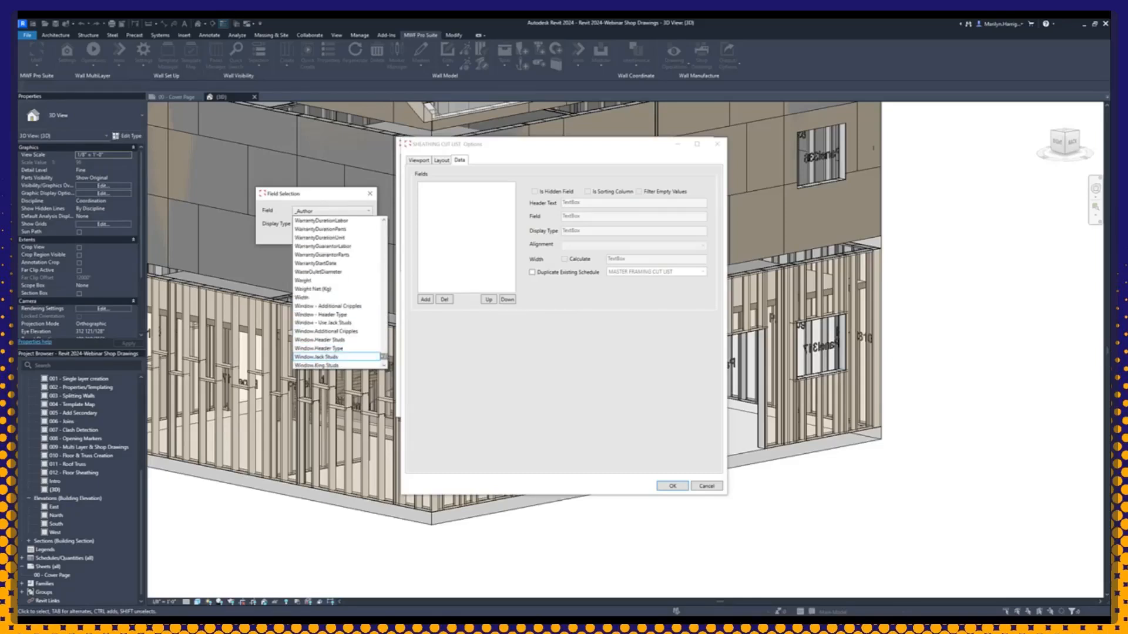
drag(384, 358, 384, 227)
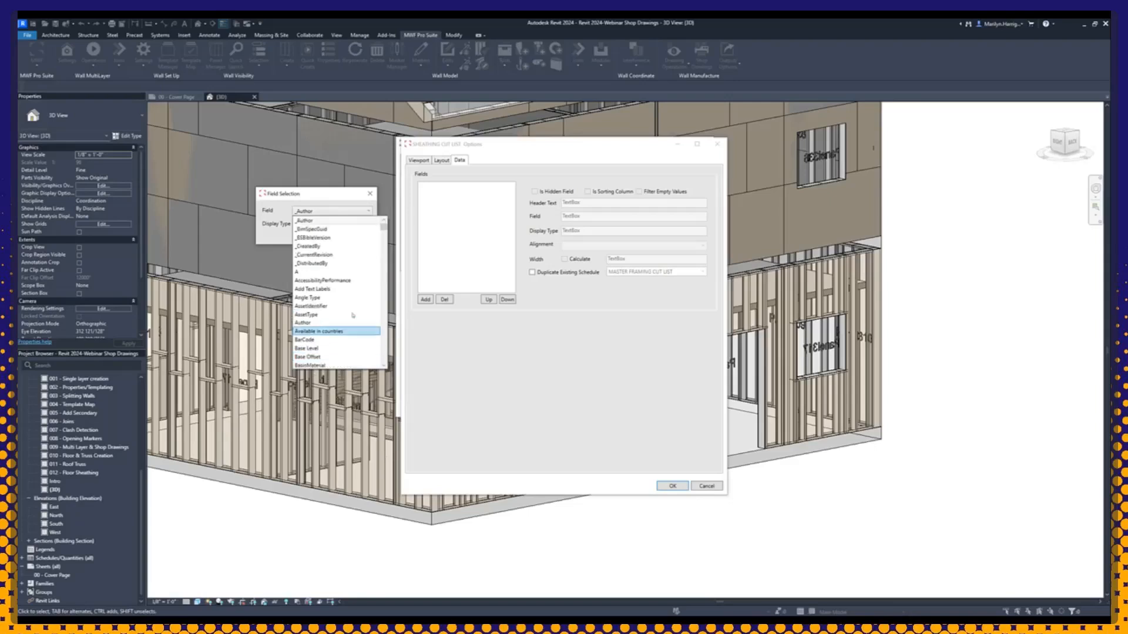
click(357, 197)
click(370, 194)
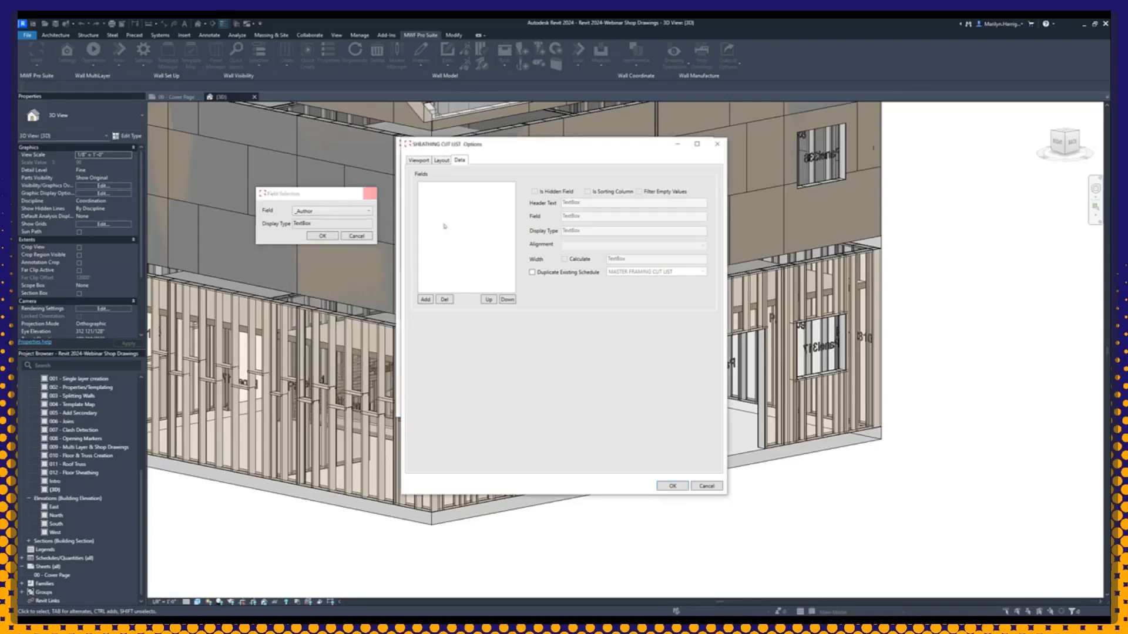
click(700, 487)
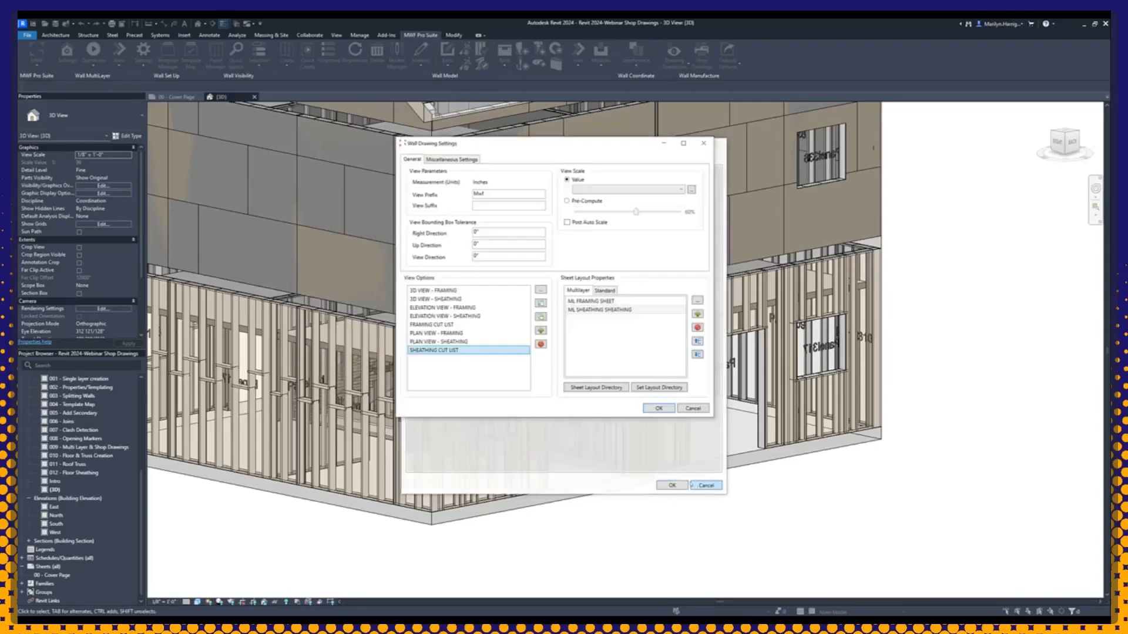
Step: Recheck the existing schedule that SHEATHING CUT LIST duplicates and accept its options
double_click(452, 350)
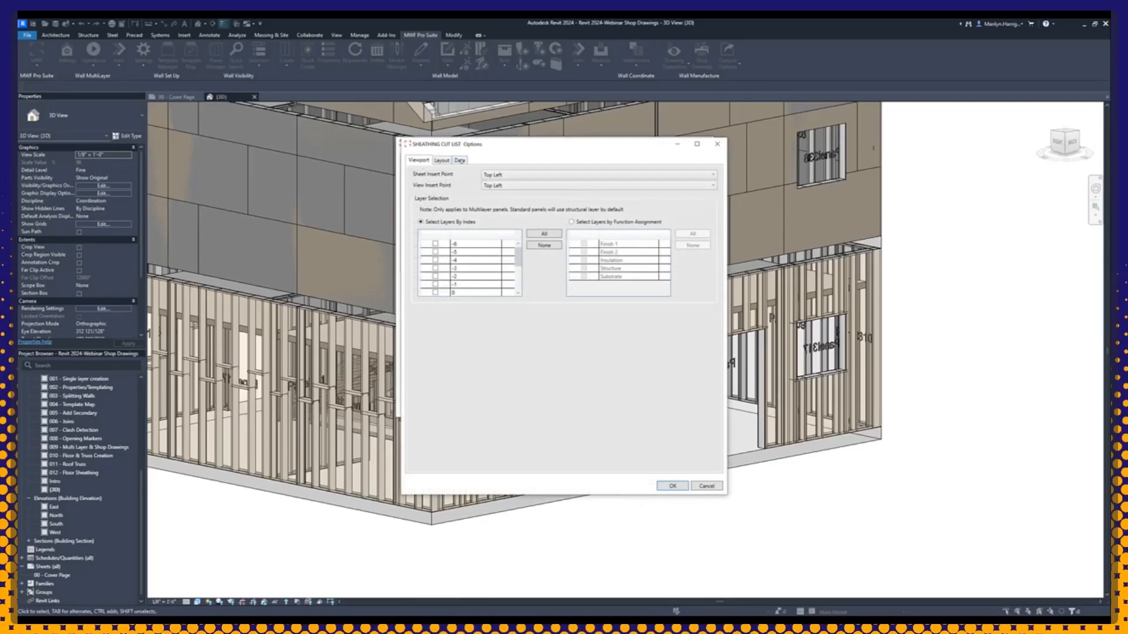
click(460, 160)
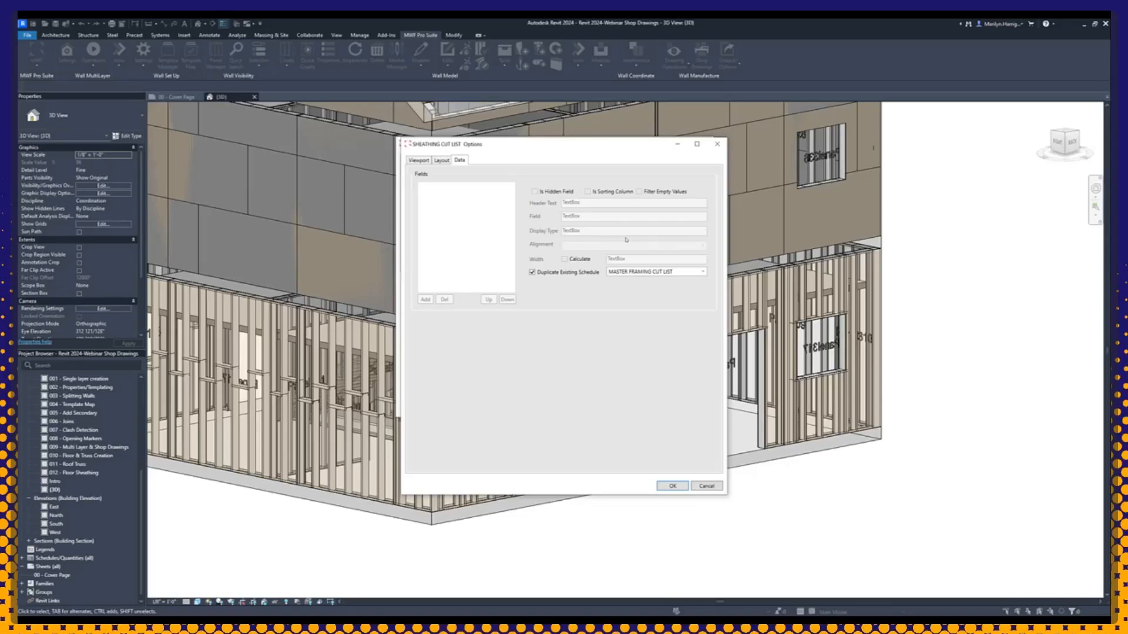
click(668, 485)
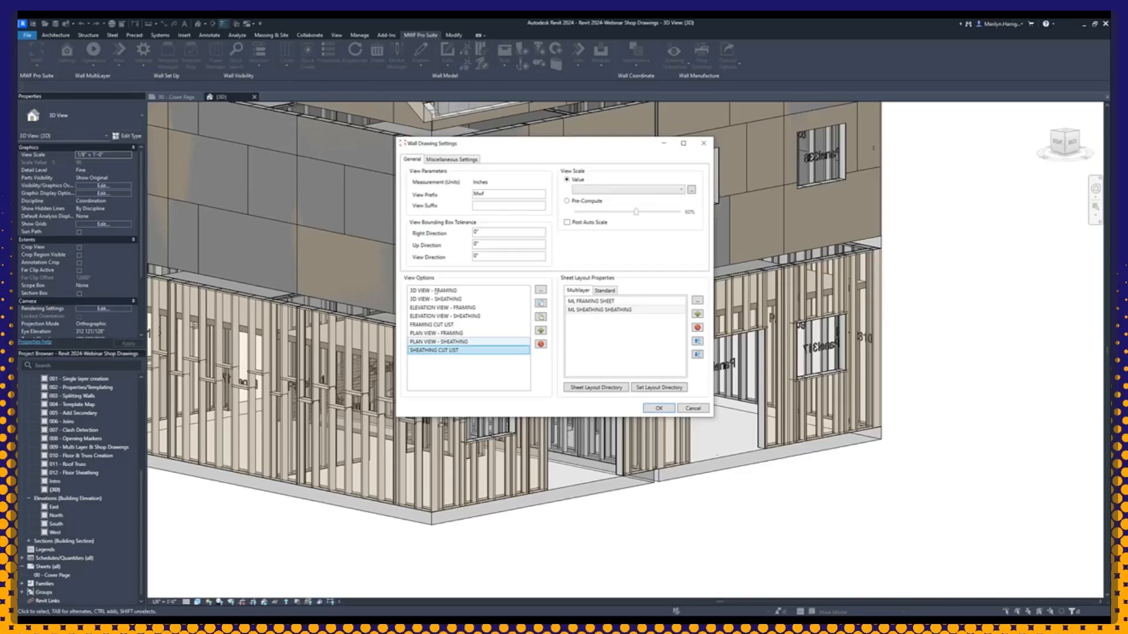
Step: Check the miscellaneous wall drawing settings, save the drawing settings, and close the Wall Drawings Manager
click(451, 160)
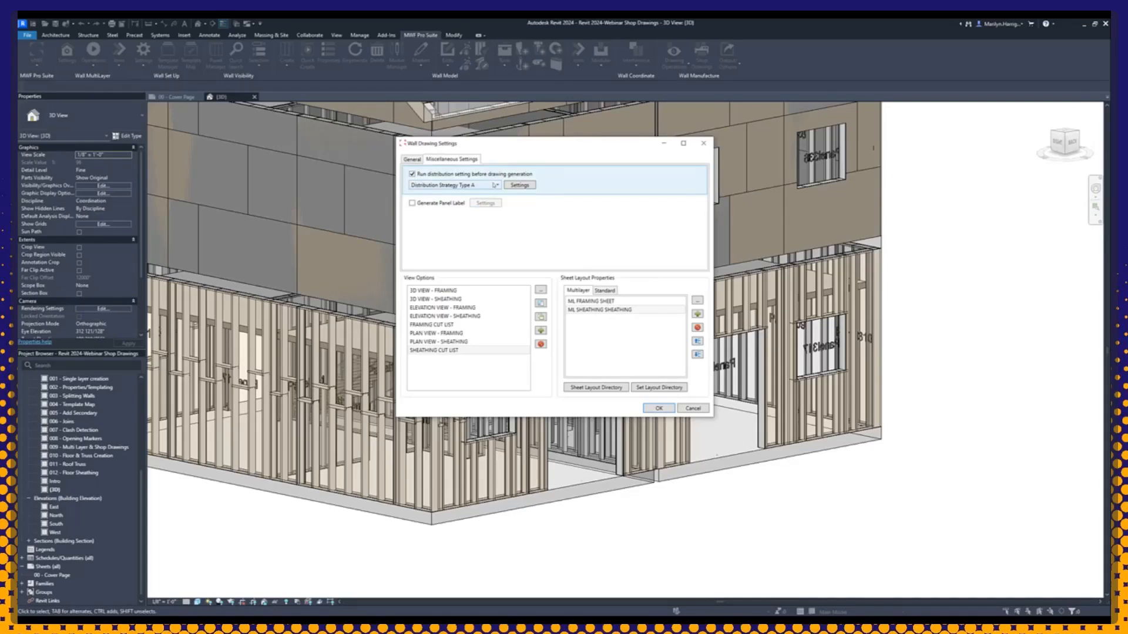
click(652, 409)
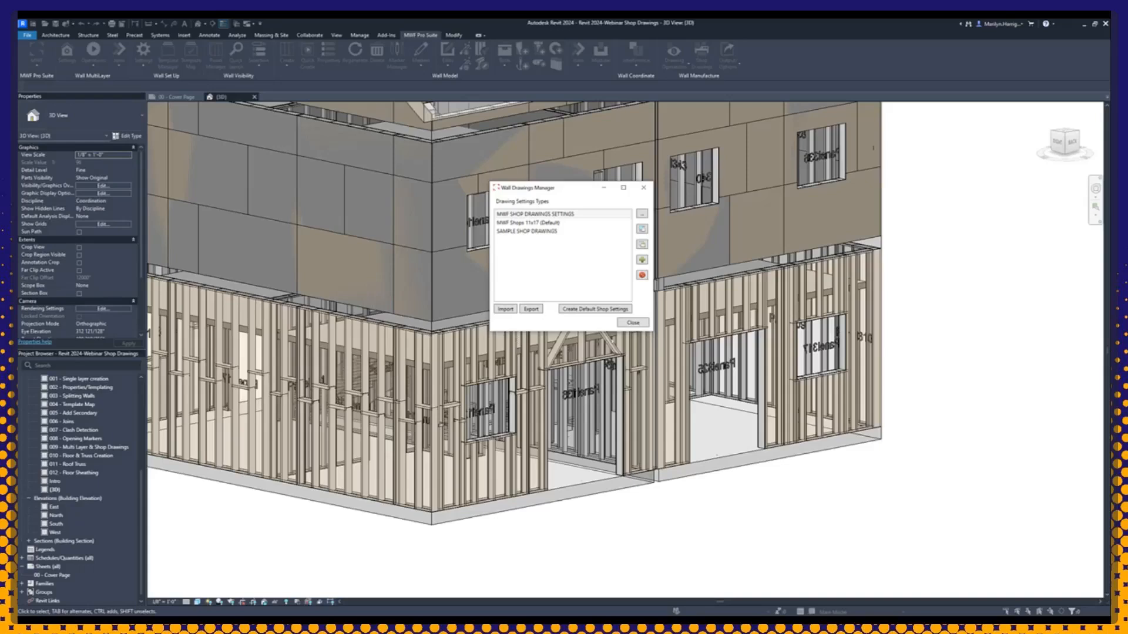
drag(514, 192, 330, 184)
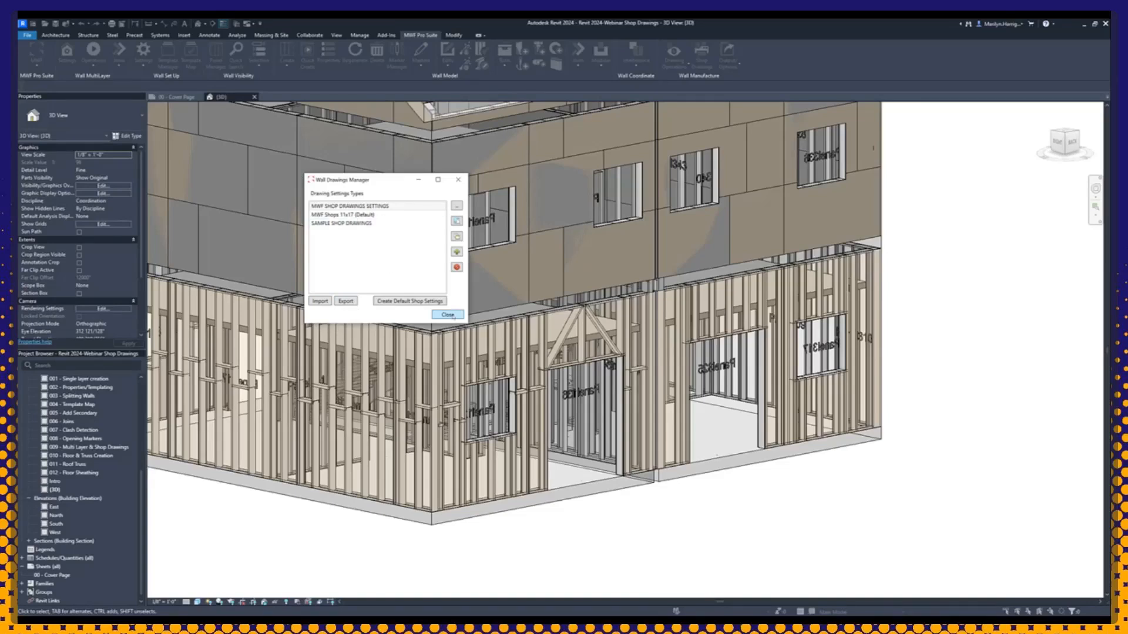
click(447, 315)
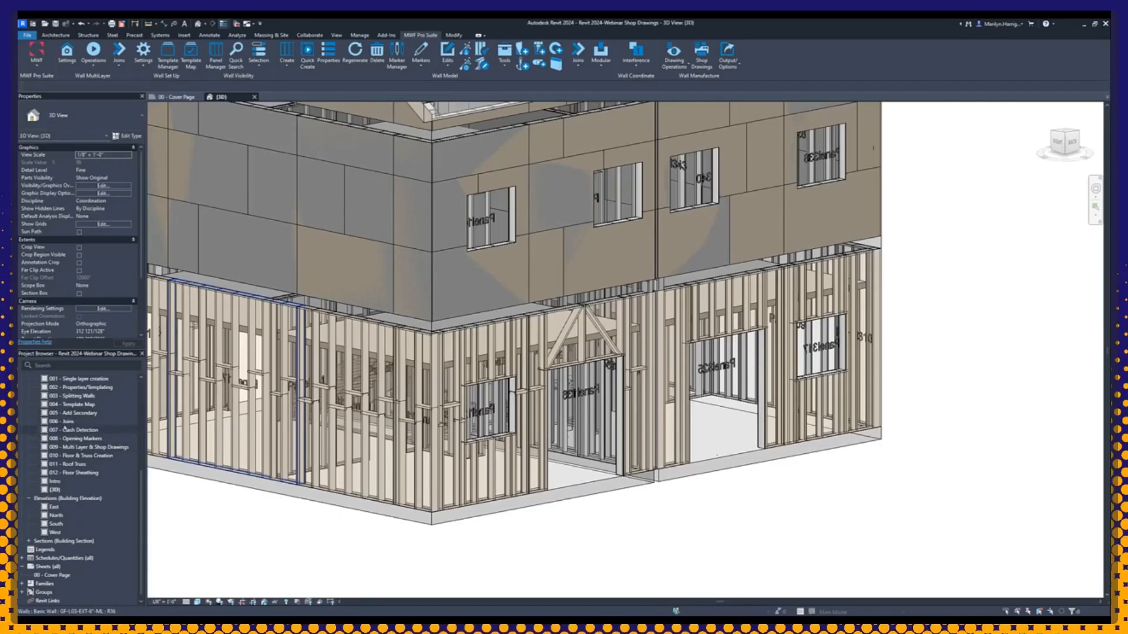
Step: Examine the MASTER FRAMING CUT LIST schedule, close it, and dismiss the save reminder without saving
double_click(57, 558)
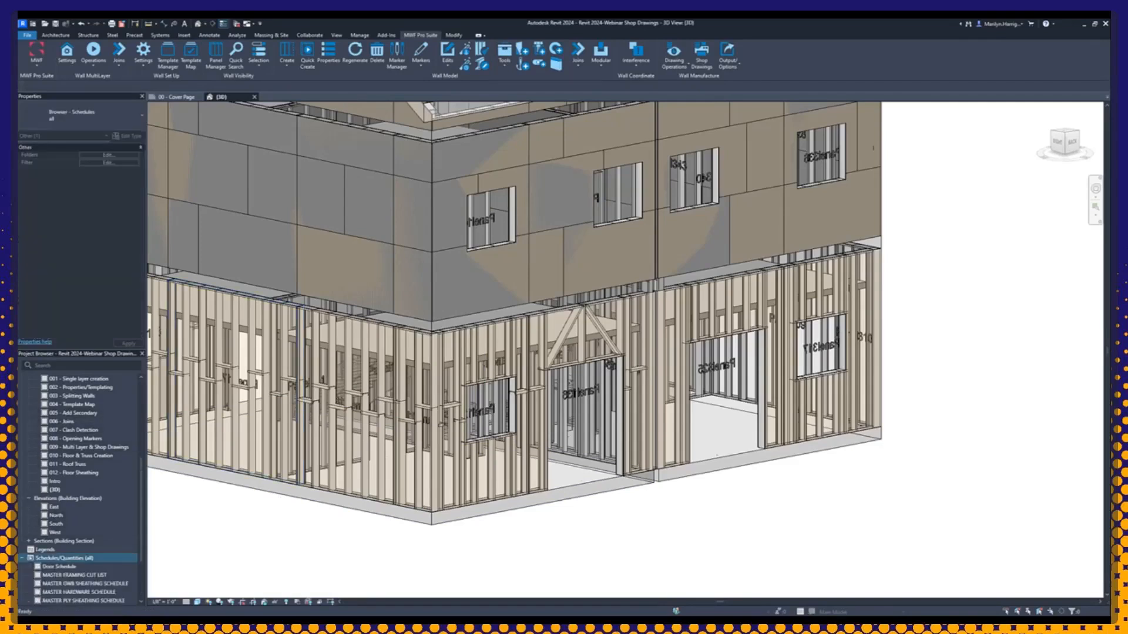
scroll(57, 505, down, 3)
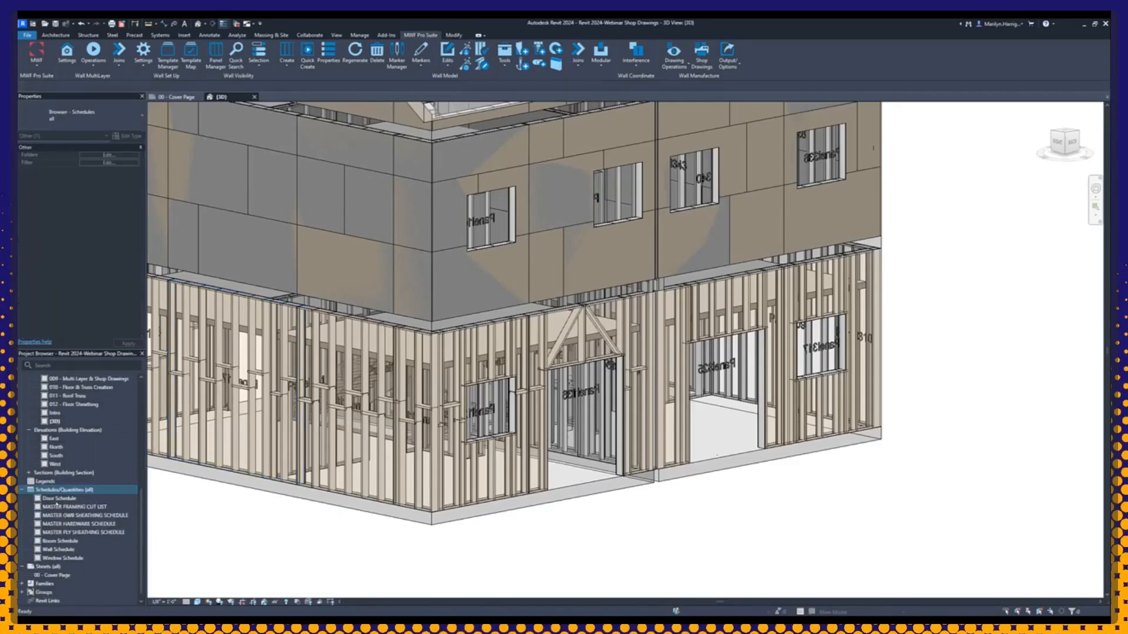
double_click(88, 507)
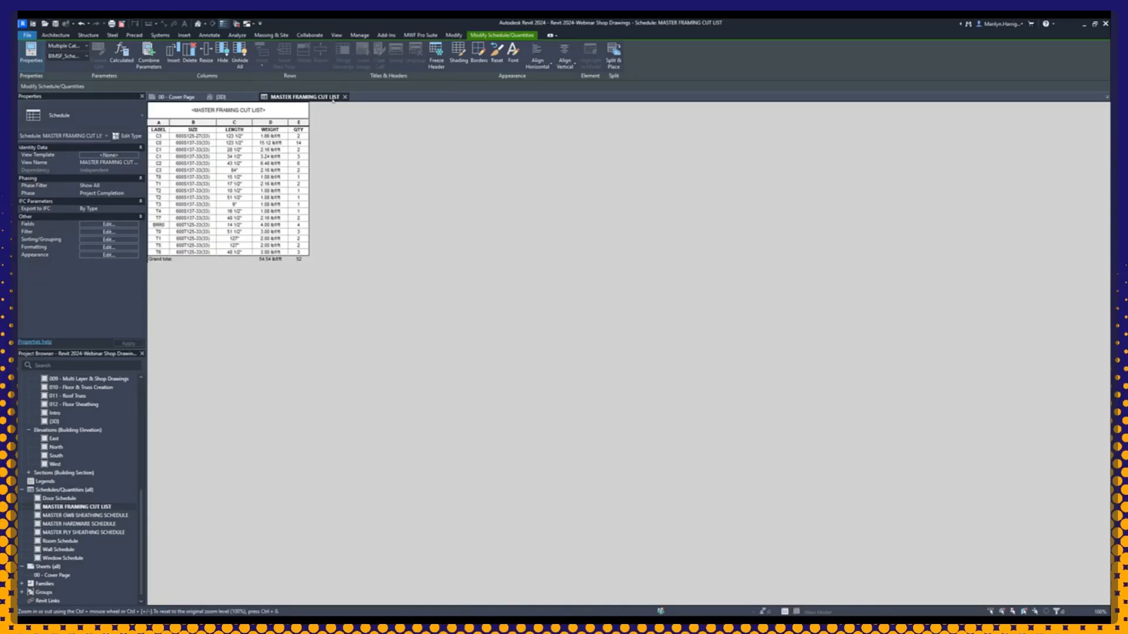
click(345, 97)
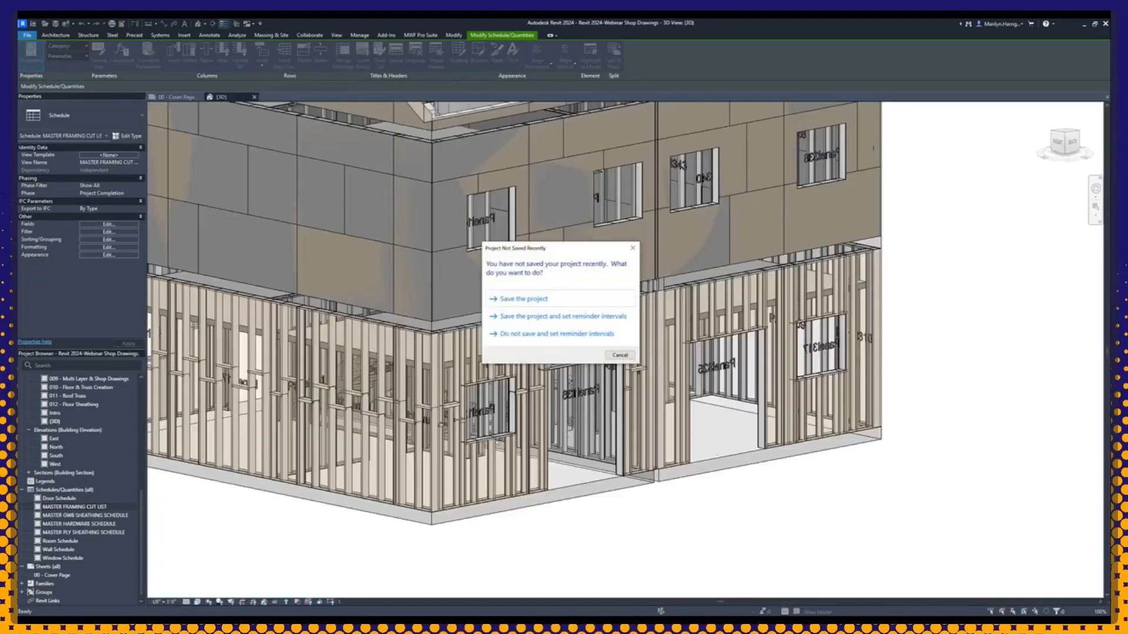
click(633, 248)
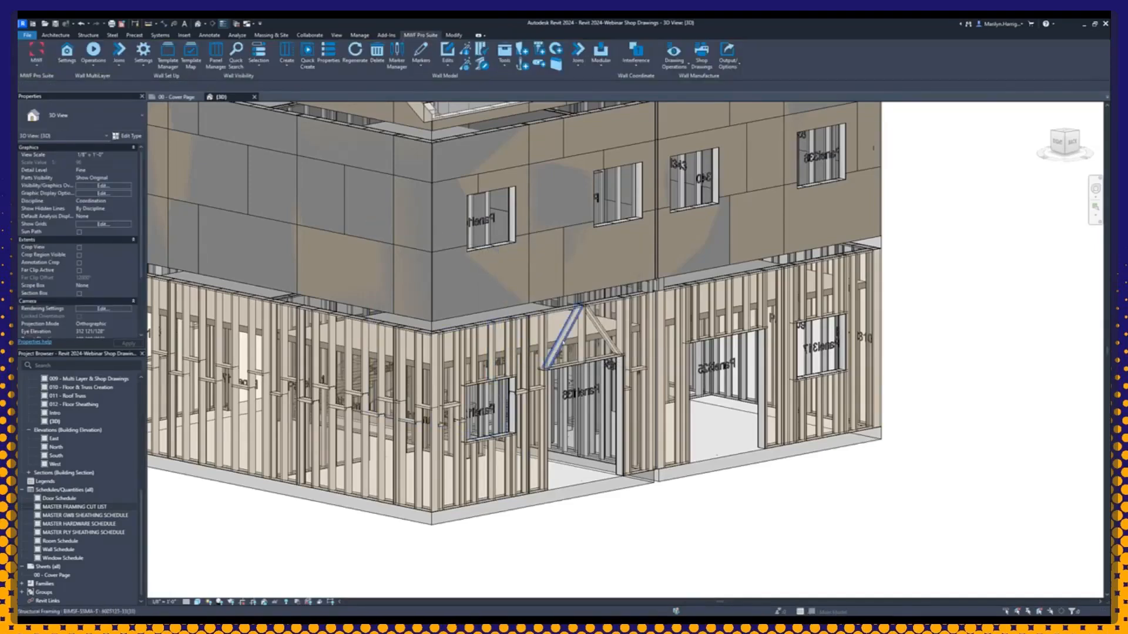
Step: Select one member from each of four wall panels: the ground-floor diagonal brace and the stud above the window, plus two upper-floor sheathing panels
click(561, 338)
ctrl+click(491, 353)
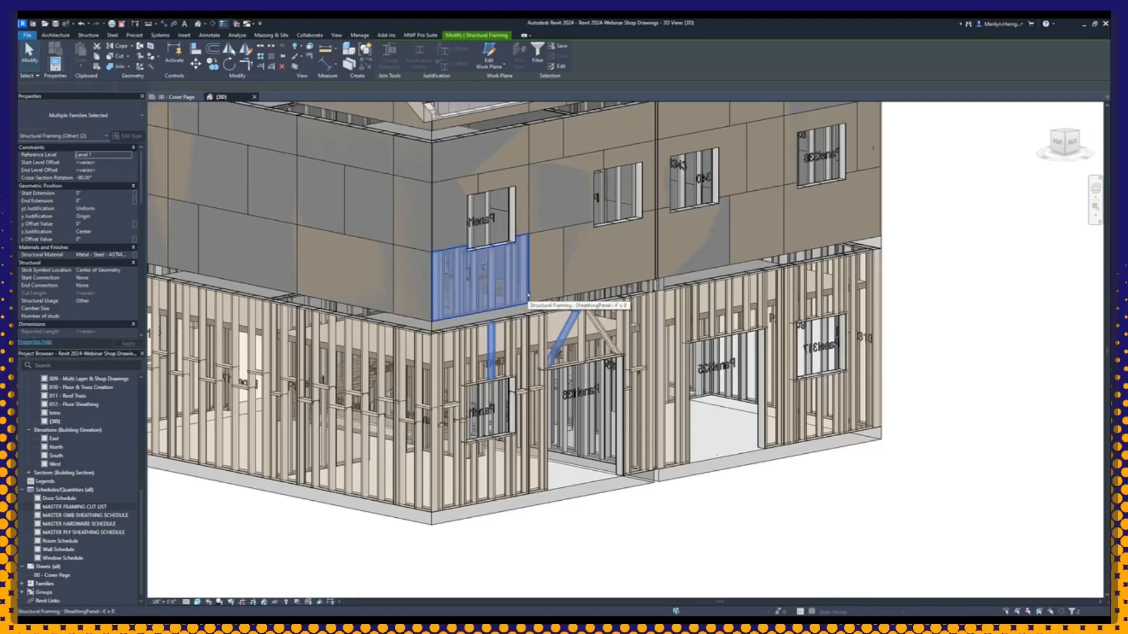
ctrl+click(528, 294)
ctrl+click(735, 252)
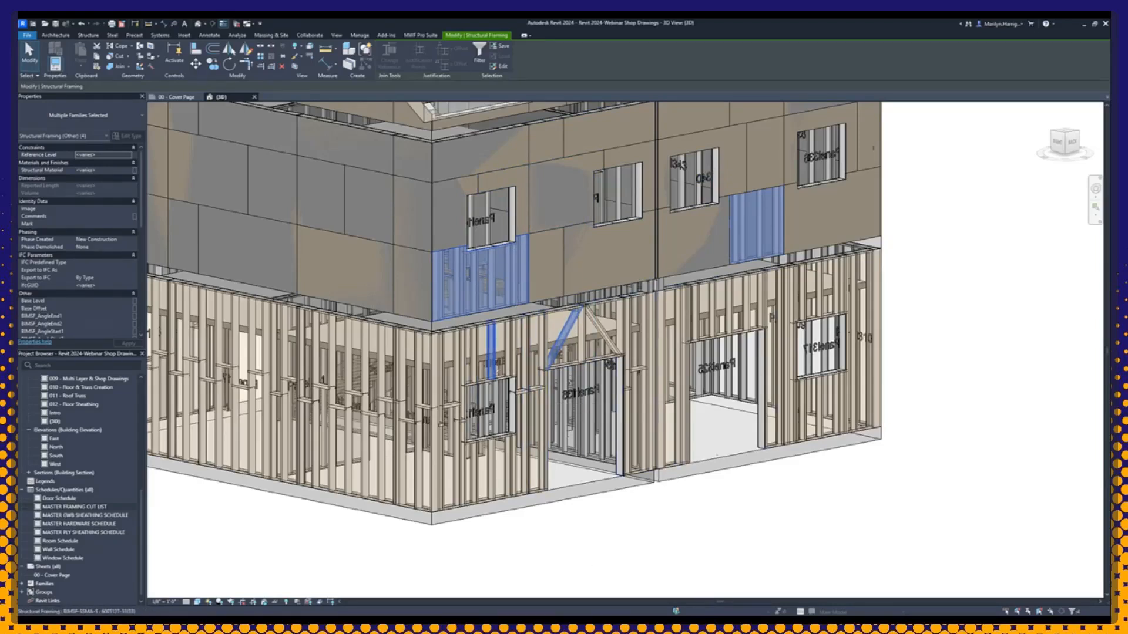
Step: Start wall shop drawings for the selected panels, move the dialog clear of them, and choose the MWF SHOP DRAWINGS SETTINGS configuration
click(414, 37)
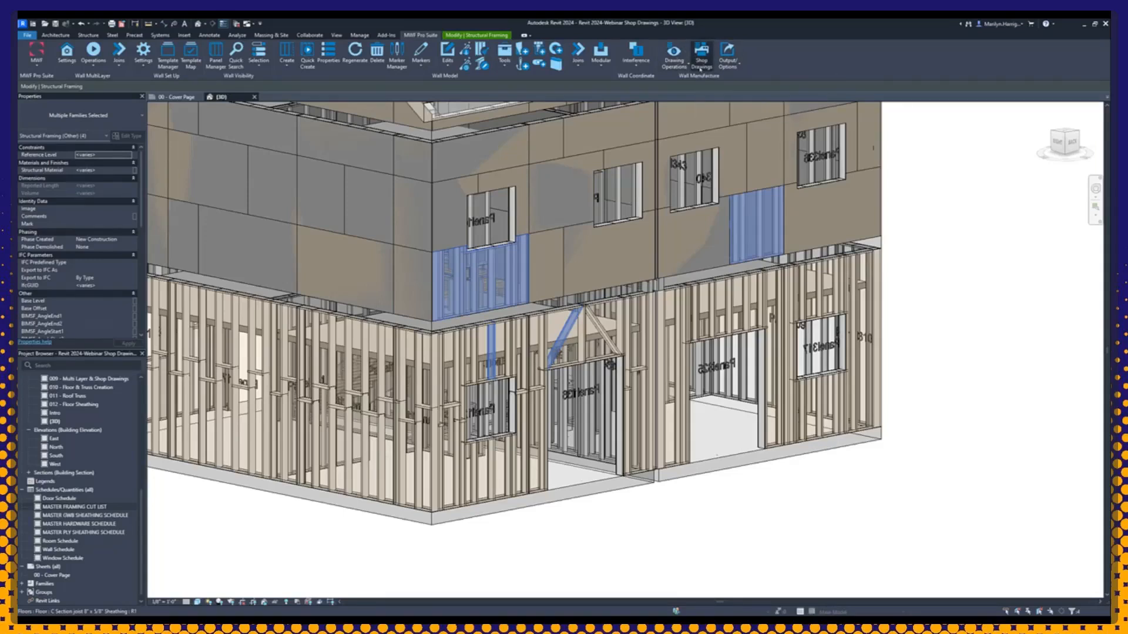
click(700, 65)
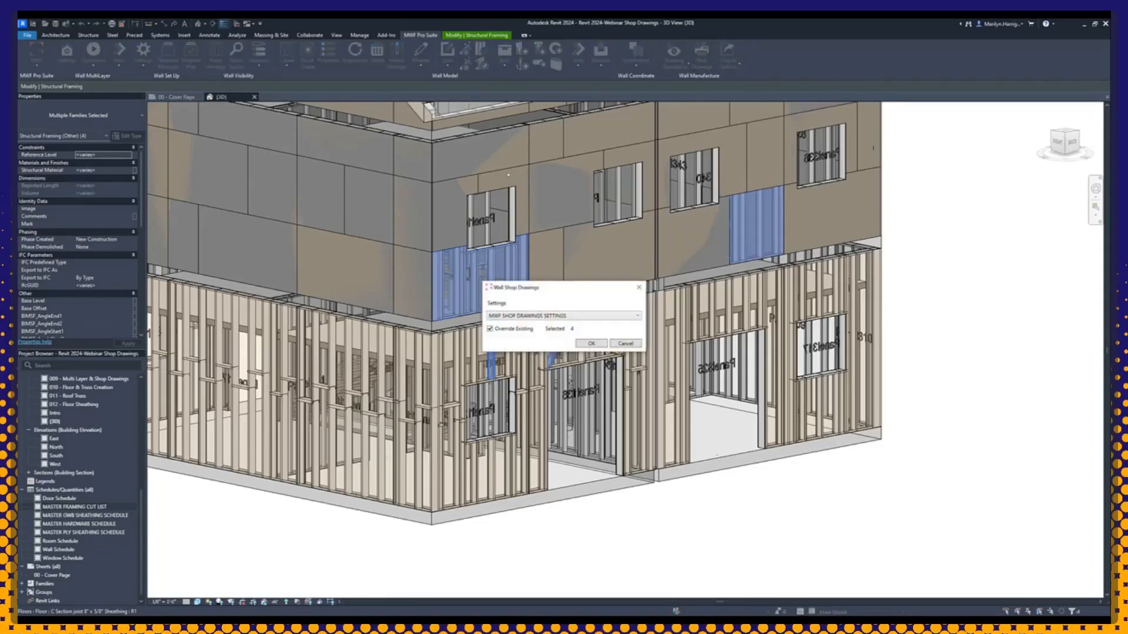
drag(505, 288, 346, 181)
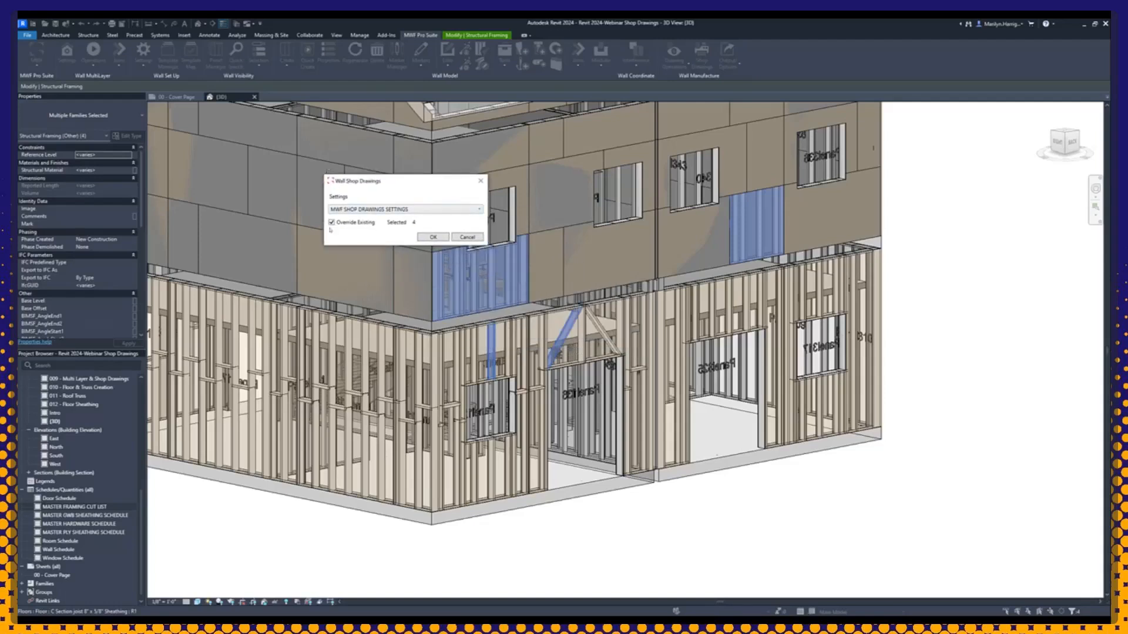
click(386, 211)
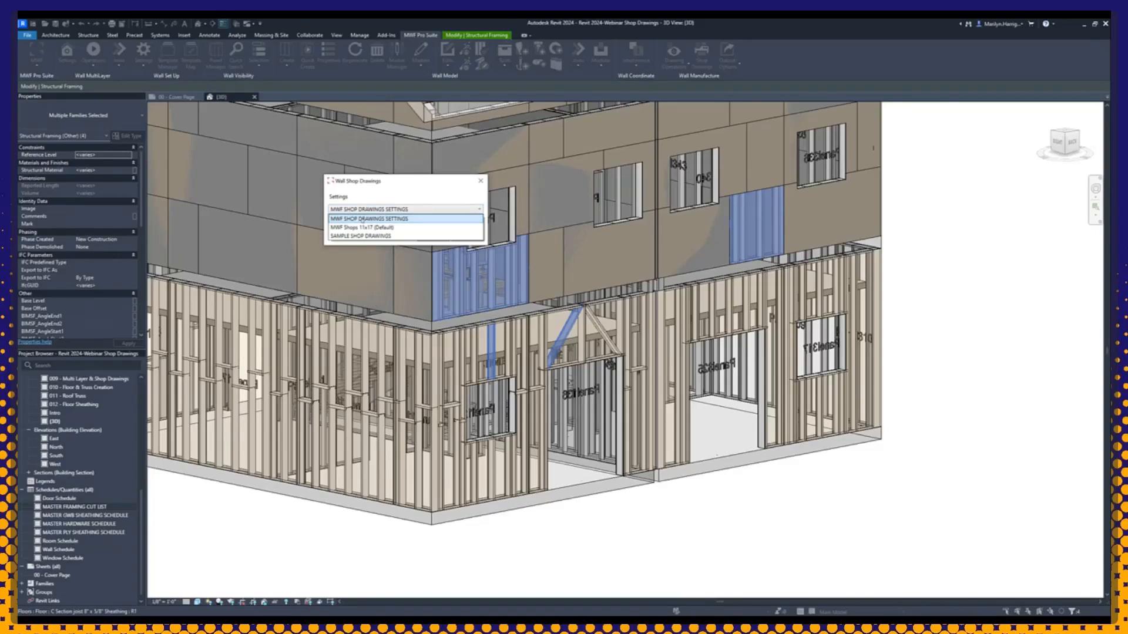
click(362, 219)
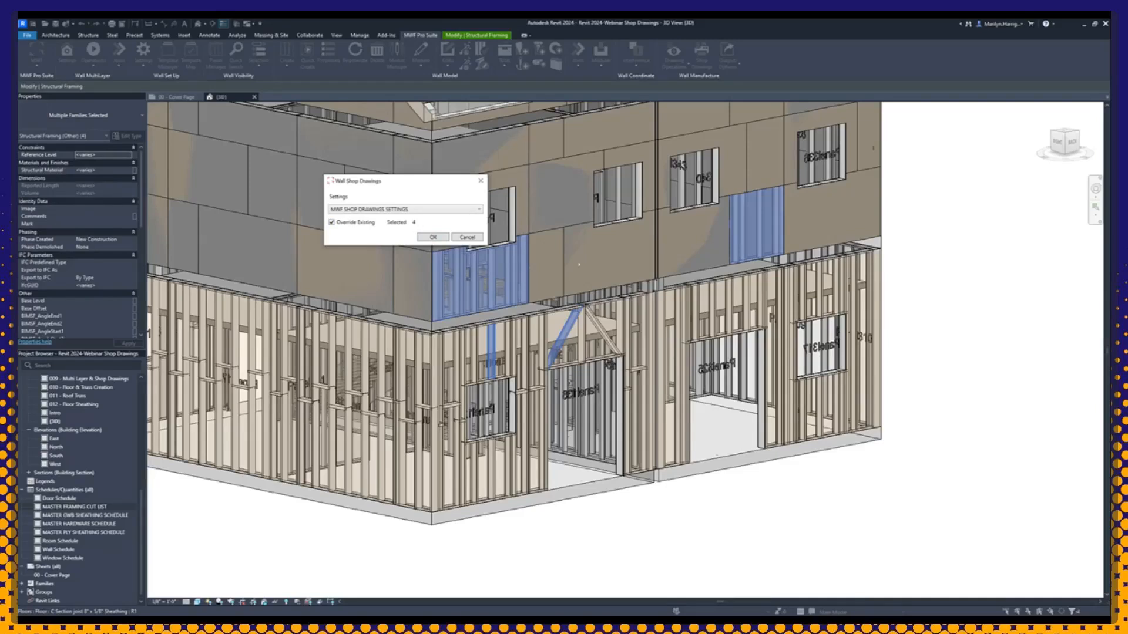
Step: Generate the shop drawings for the four selected panels, and collapse the 3D Views and Schedules/Quantities groups in the Project Browser to reach the sheets
click(432, 237)
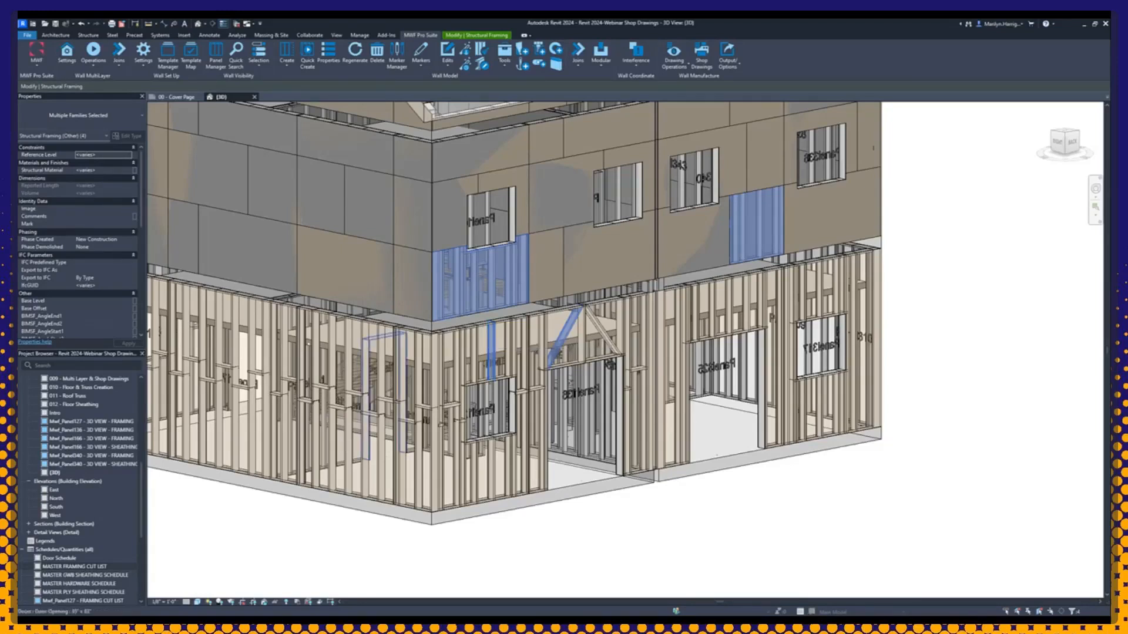
scroll(69, 431, up, 8)
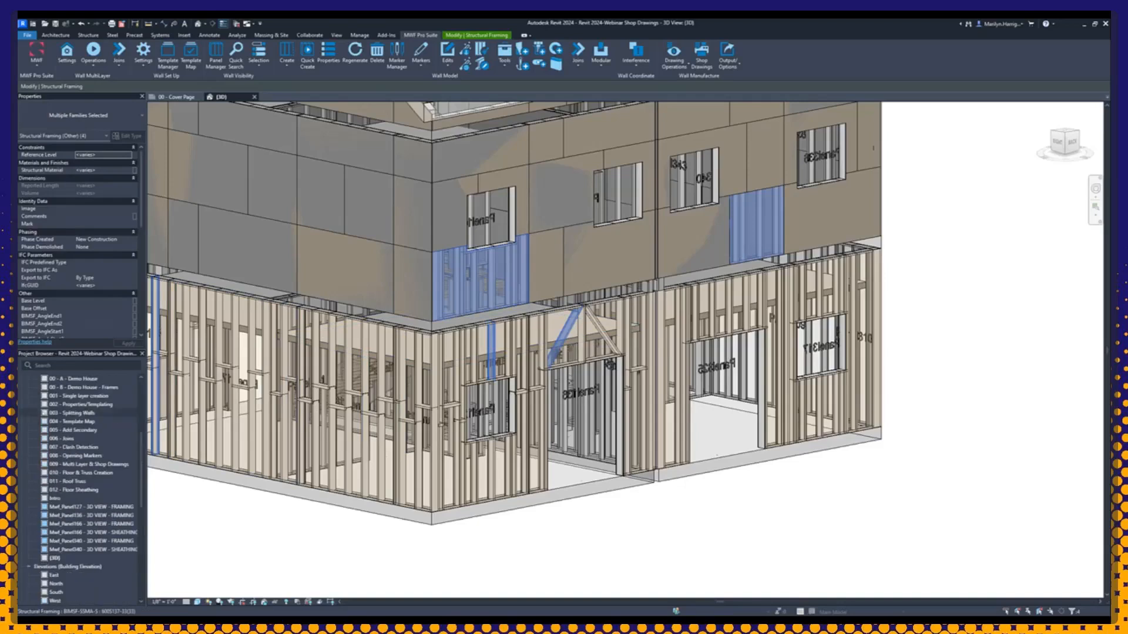
key(Escape)
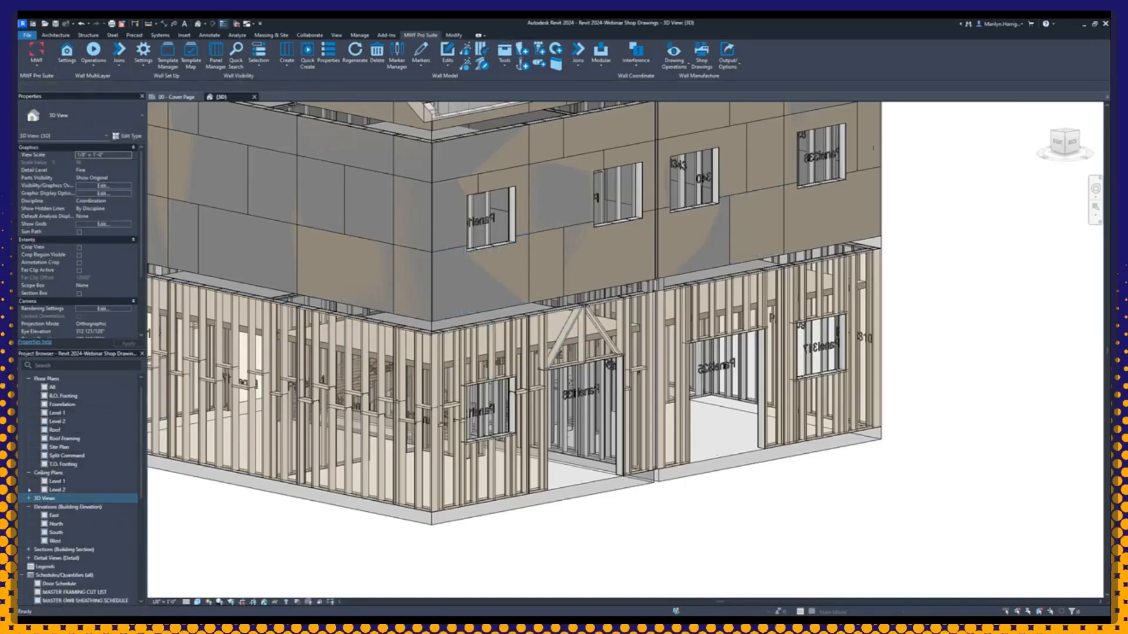
scroll(30, 493, down, 10)
double_click(63, 387)
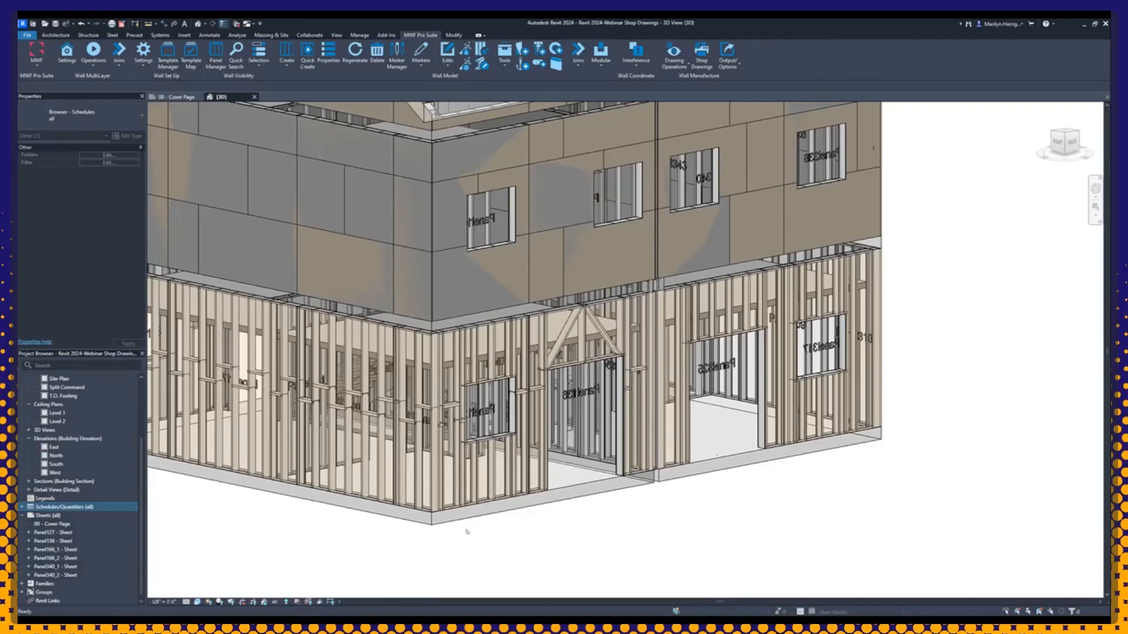
Step: Check the BIMSF_Container property of the ground-floor stud beside the window and of the diagonal brace above the door opening
scroll(447, 417, up, 5)
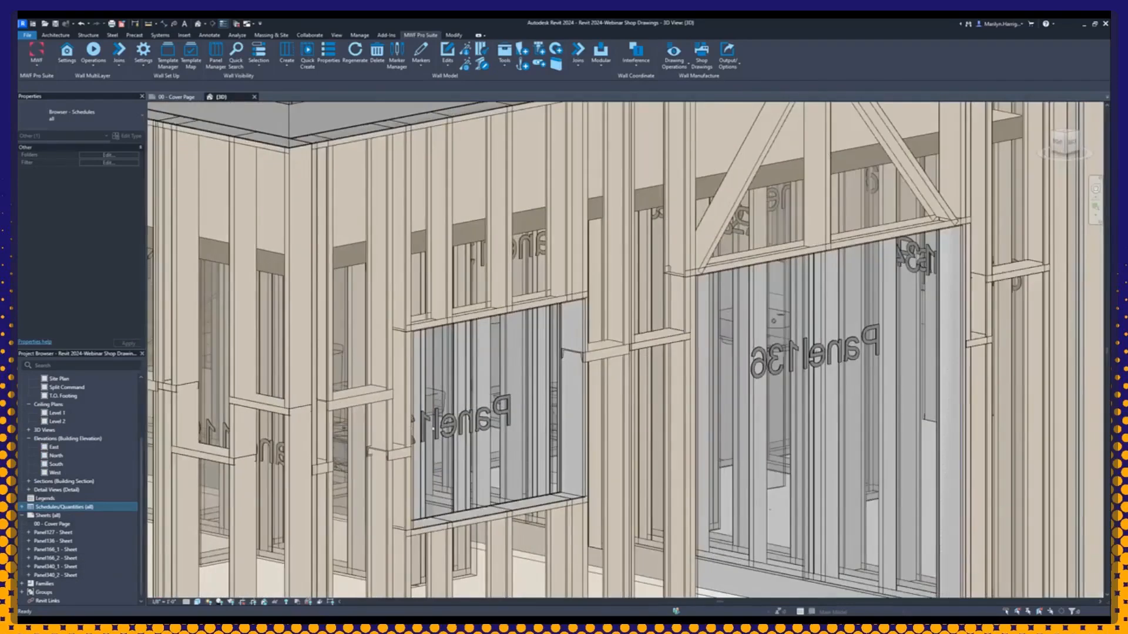
click(385, 376)
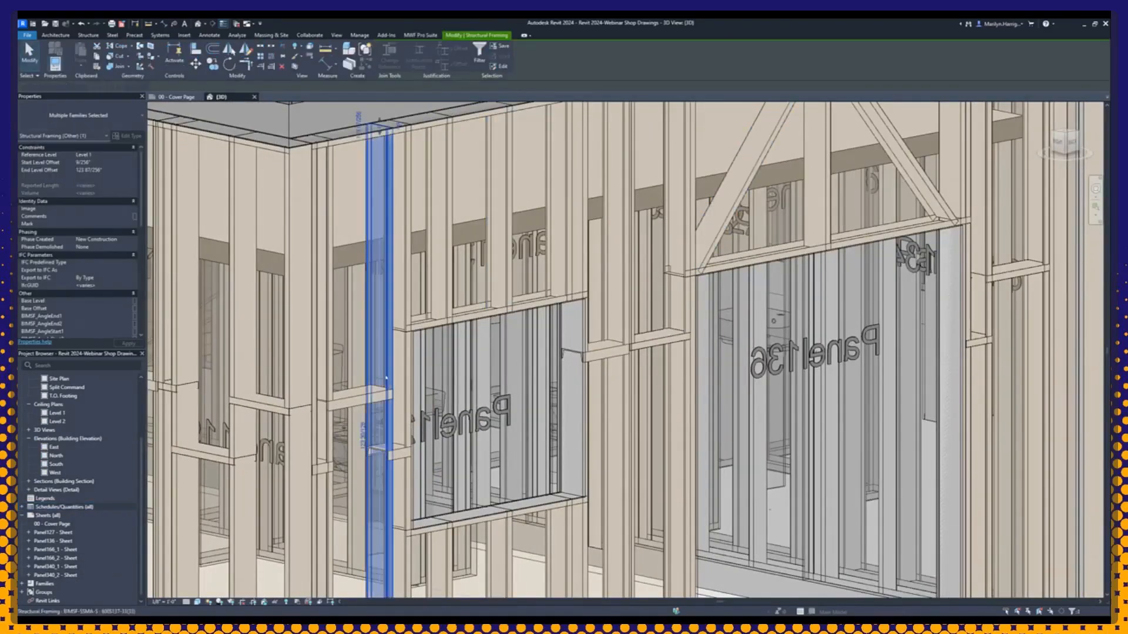
scroll(95, 255, down, 10)
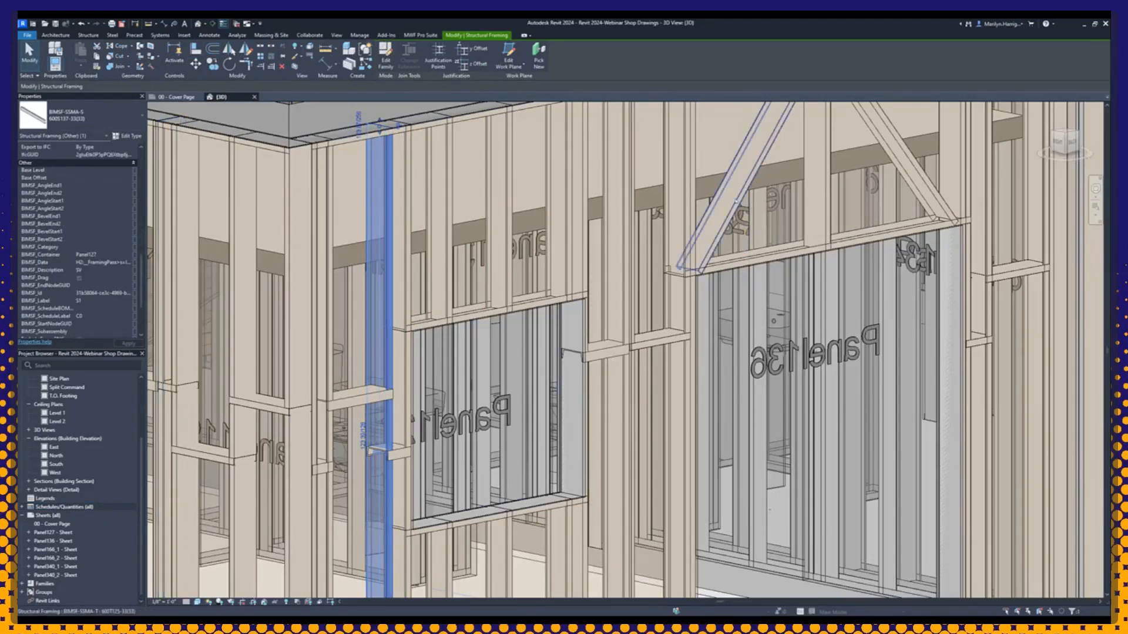
click(730, 193)
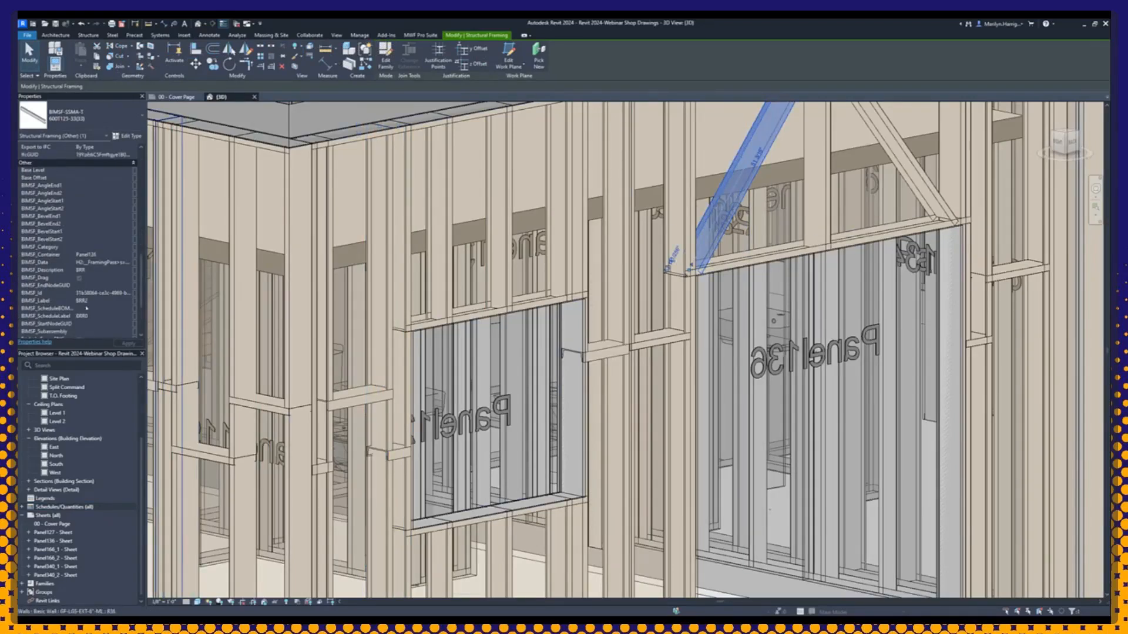
scroll(82, 187, down, 5)
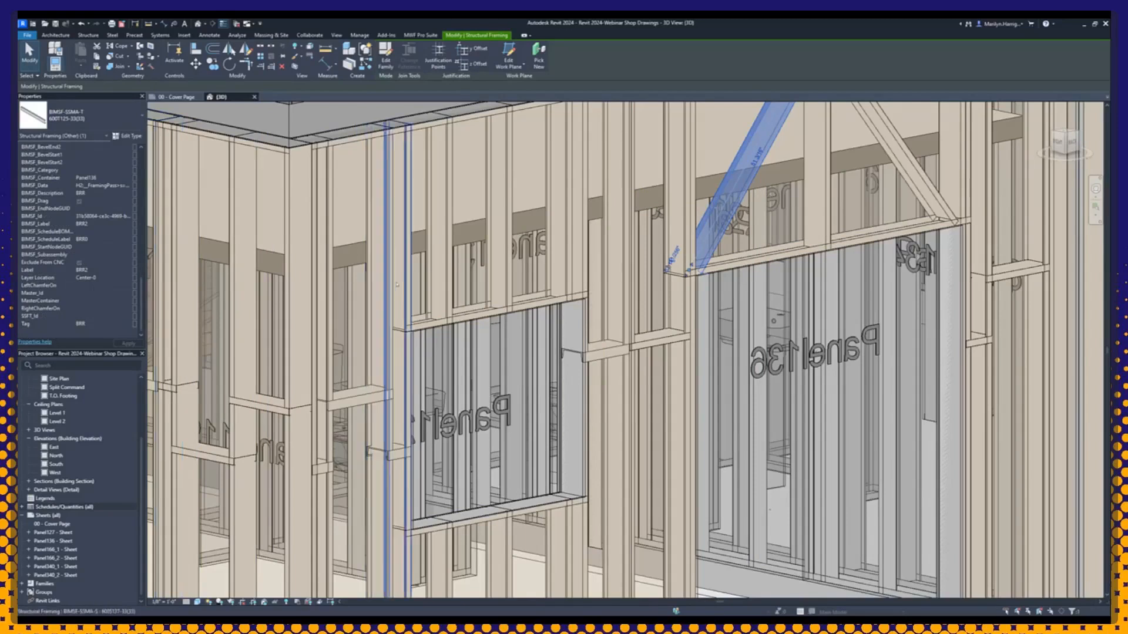
Step: Check the BIMSF_Container property of two upper-floor sheathing panels, one at the building corner and one between the far windows
scroll(387, 247, down, 6)
scroll(413, 259, up, 2)
scroll(413, 259, up, 2)
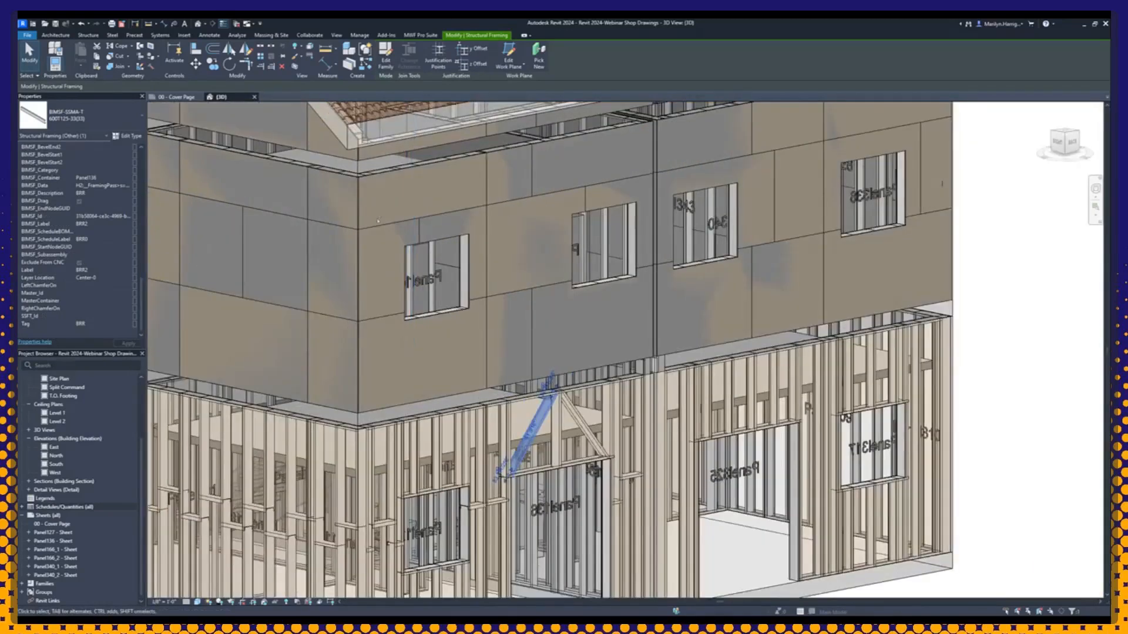
click(422, 192)
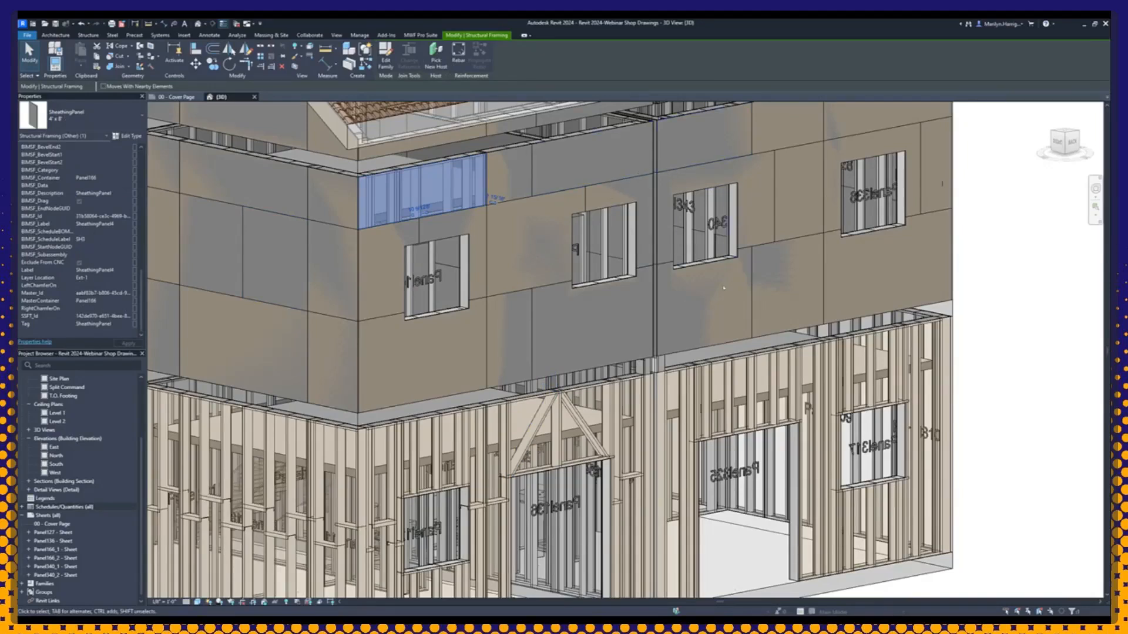
click(763, 265)
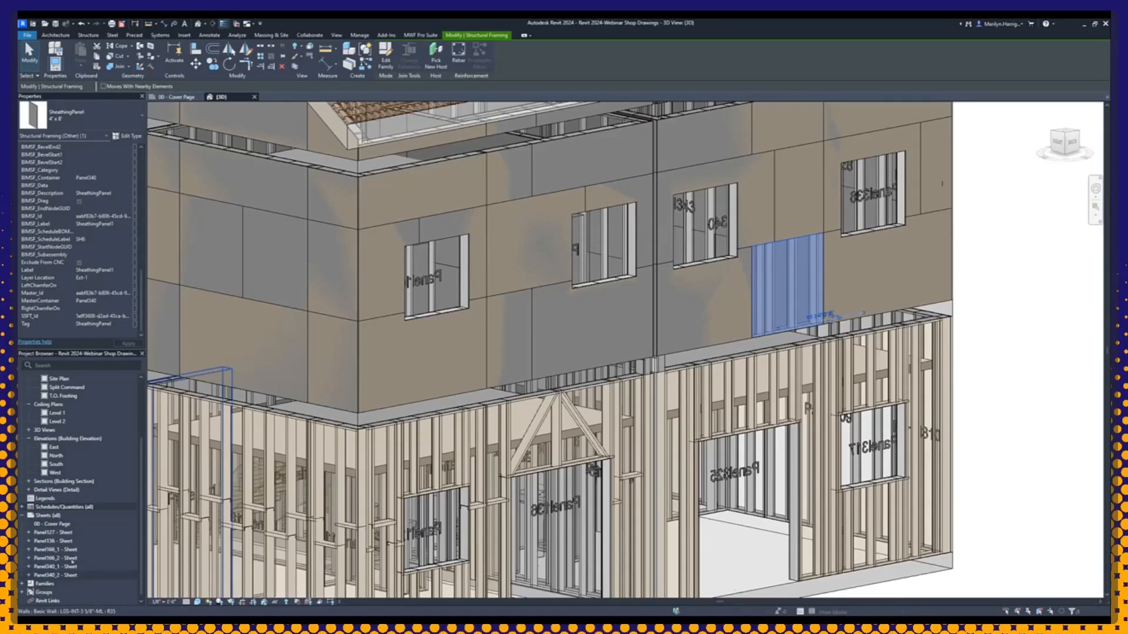
scroll(507, 459, down, 3)
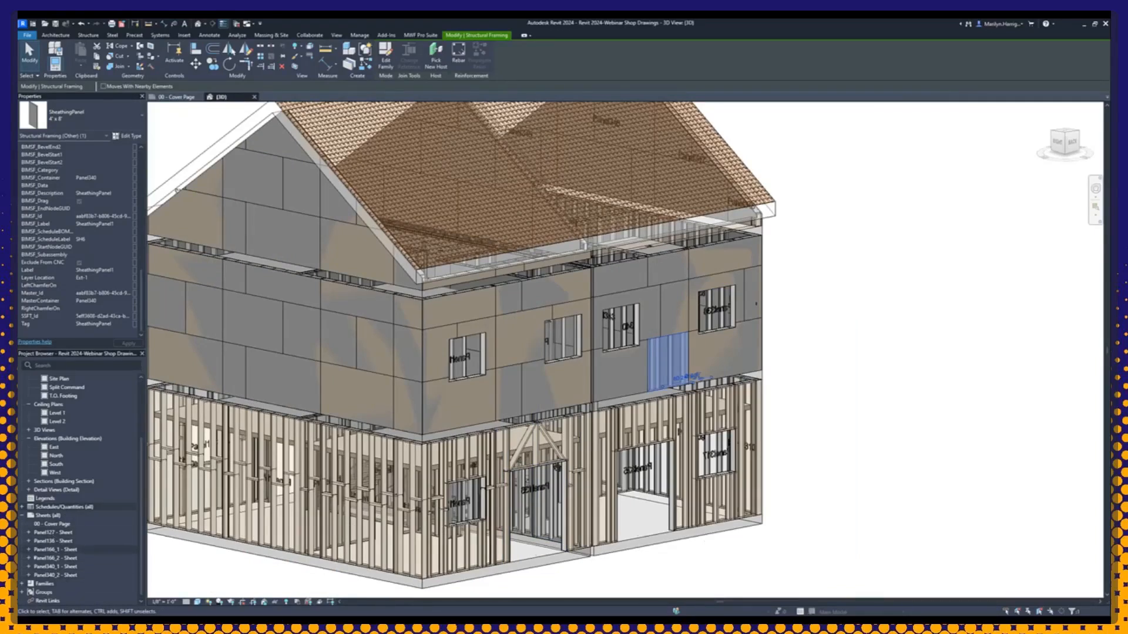
Step: Open the Panel127 sheet and move the ELEVATION view title down, clear of the bottom dimension string
click(70, 550)
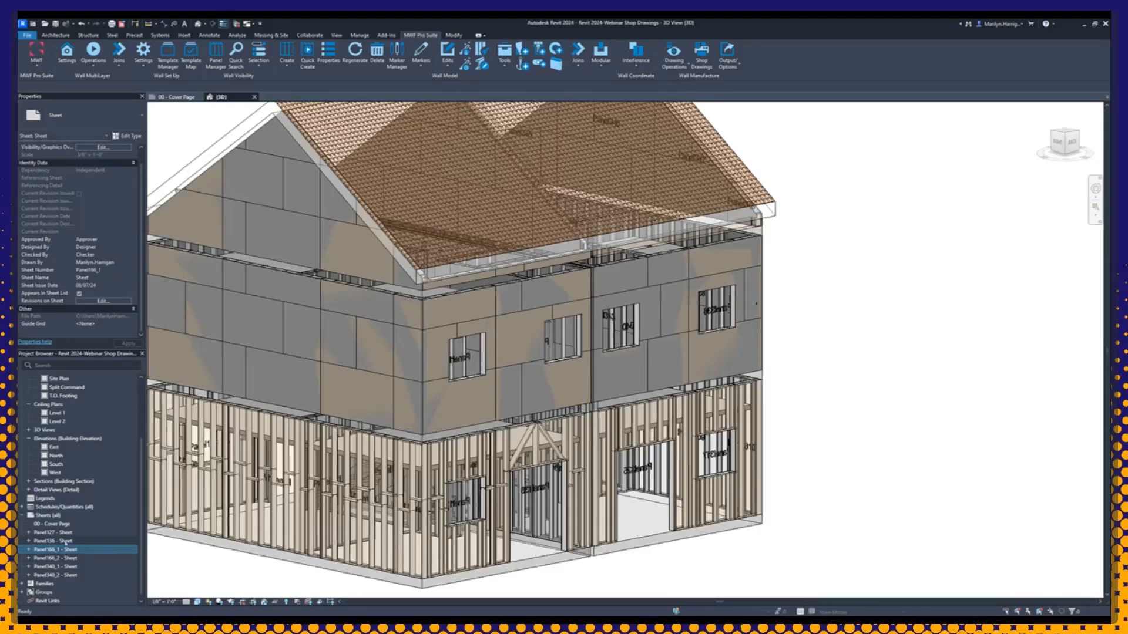
double_click(68, 532)
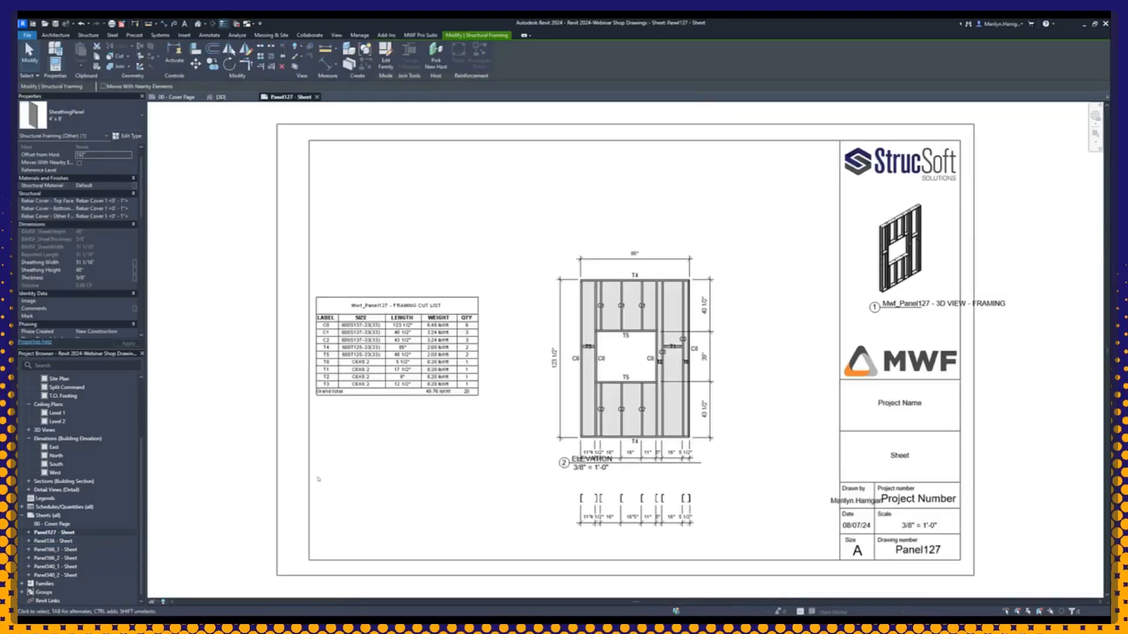
middle_drag(530, 448, 469, 403)
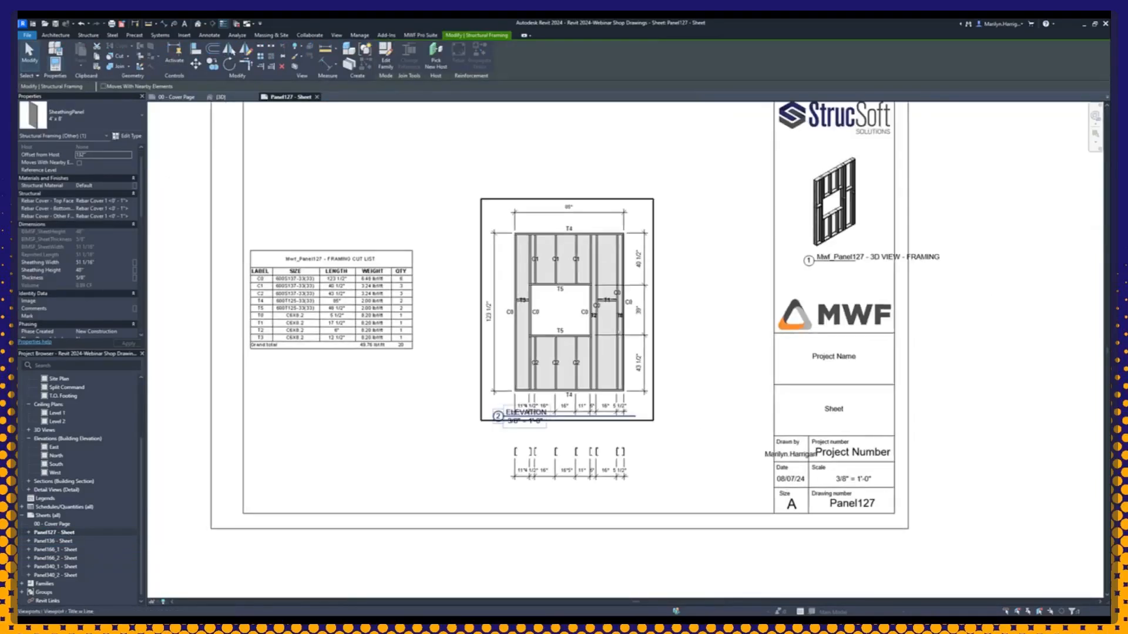
scroll(610, 338, up, 3)
middle_drag(693, 241, 692, 262)
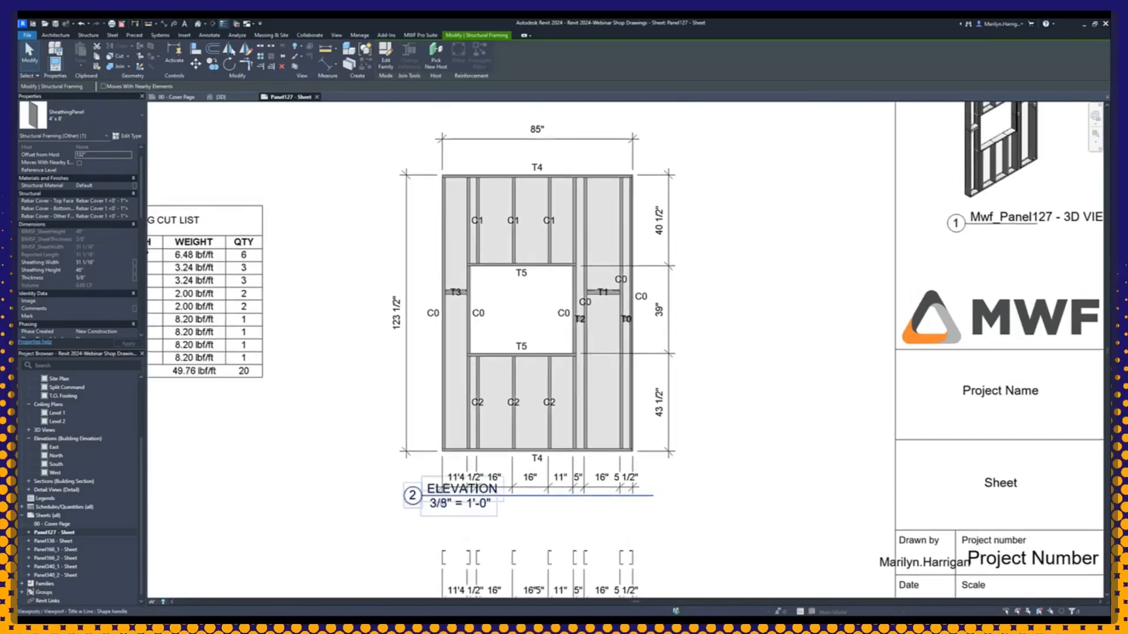
drag(419, 501, 423, 526)
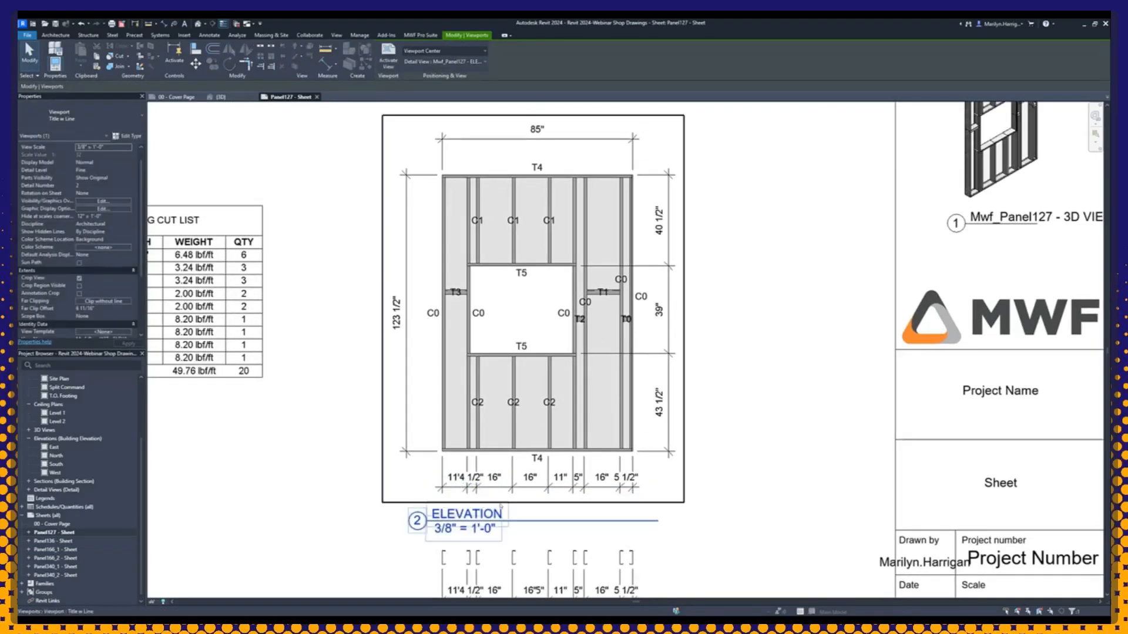
Step: Examine the elevation's labels and dimensions, the 3D framing view, and the stud layout viewport on the Panel127 sheet
scroll(508, 523, up, 1)
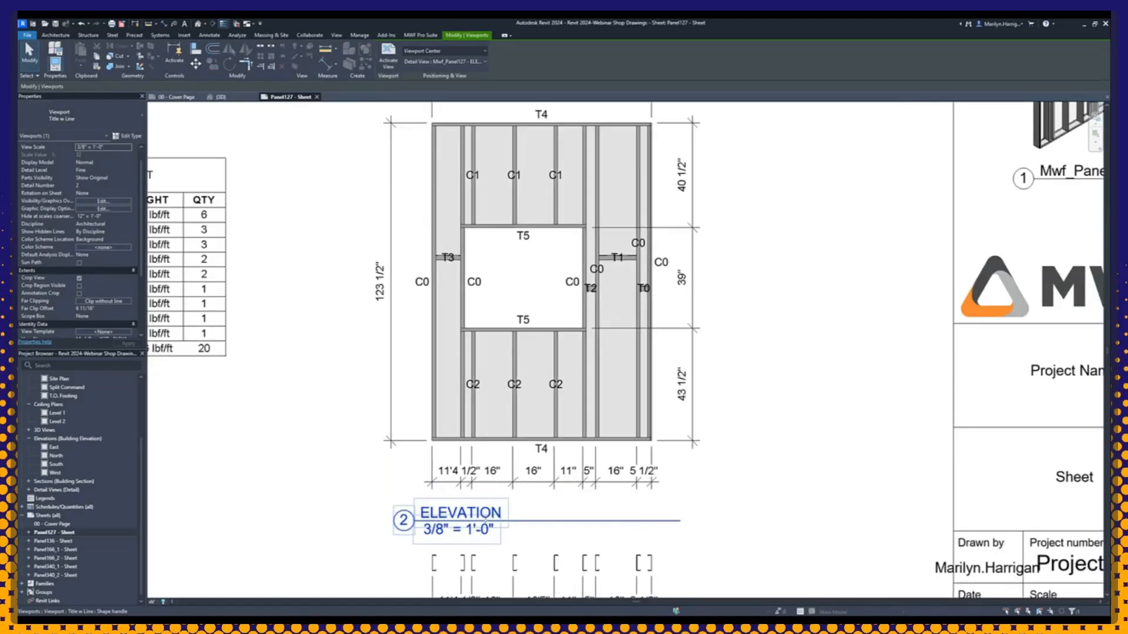
scroll(498, 461, down, 3)
scroll(558, 394, up, 3)
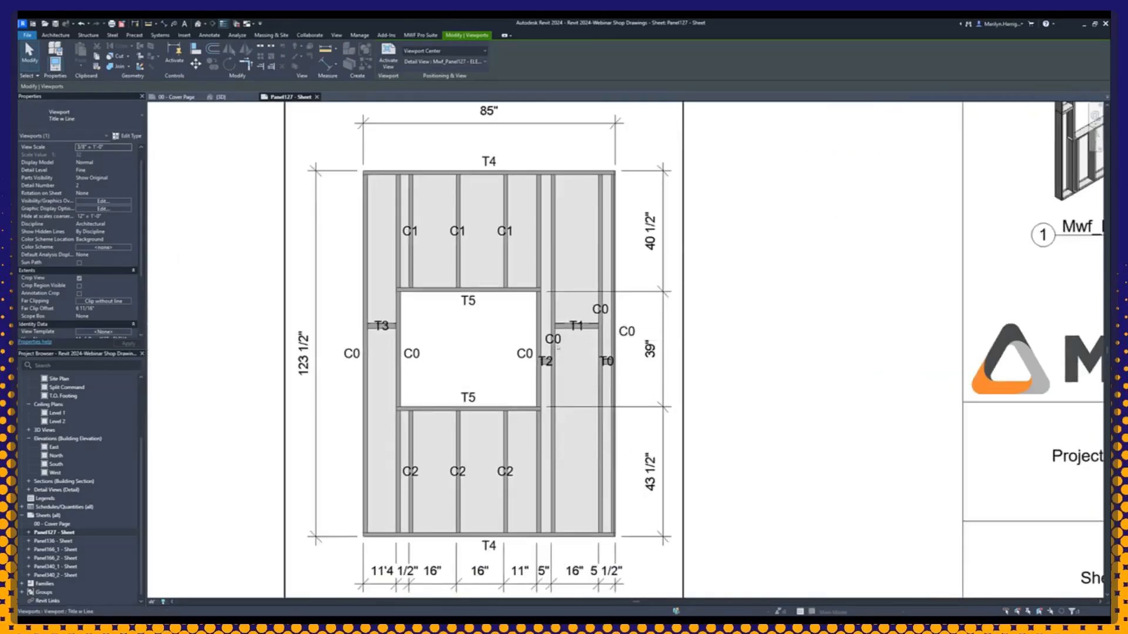
scroll(462, 524, down, 2)
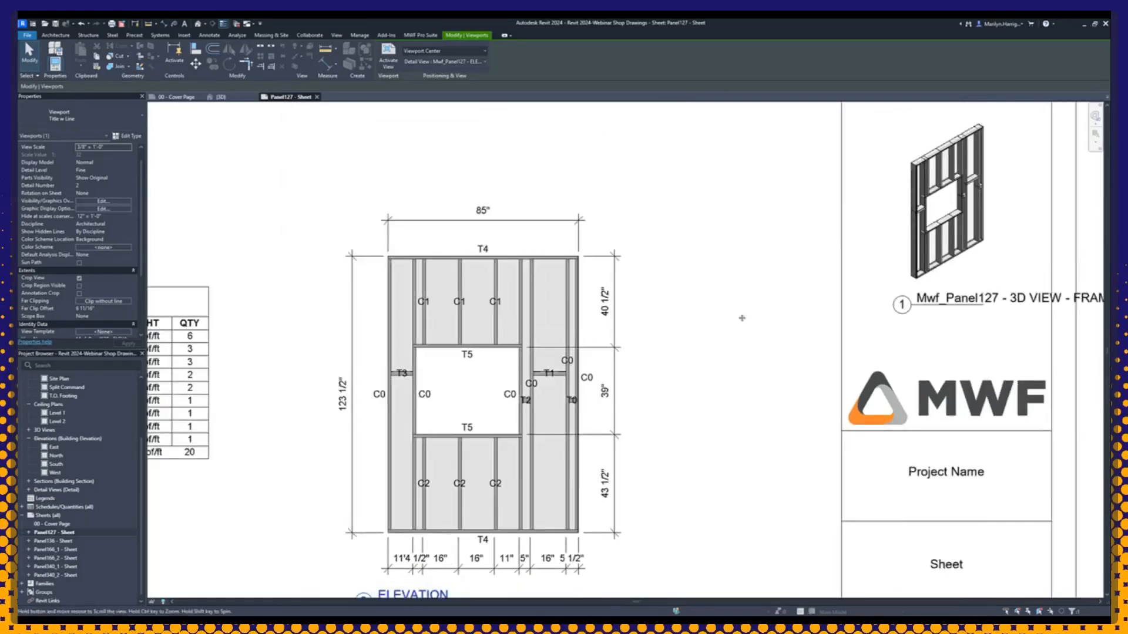
middle_drag(740, 317, 528, 402)
scroll(757, 241, up, 2)
scroll(757, 240, up, 2)
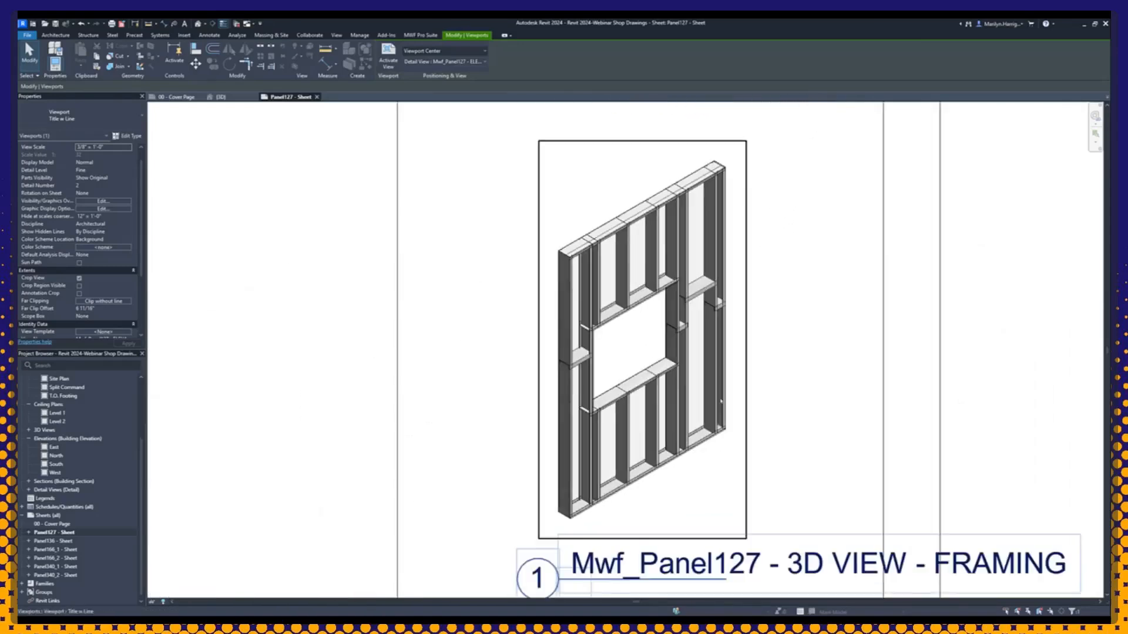
scroll(622, 329, down, 5)
middle_drag(455, 496, 531, 254)
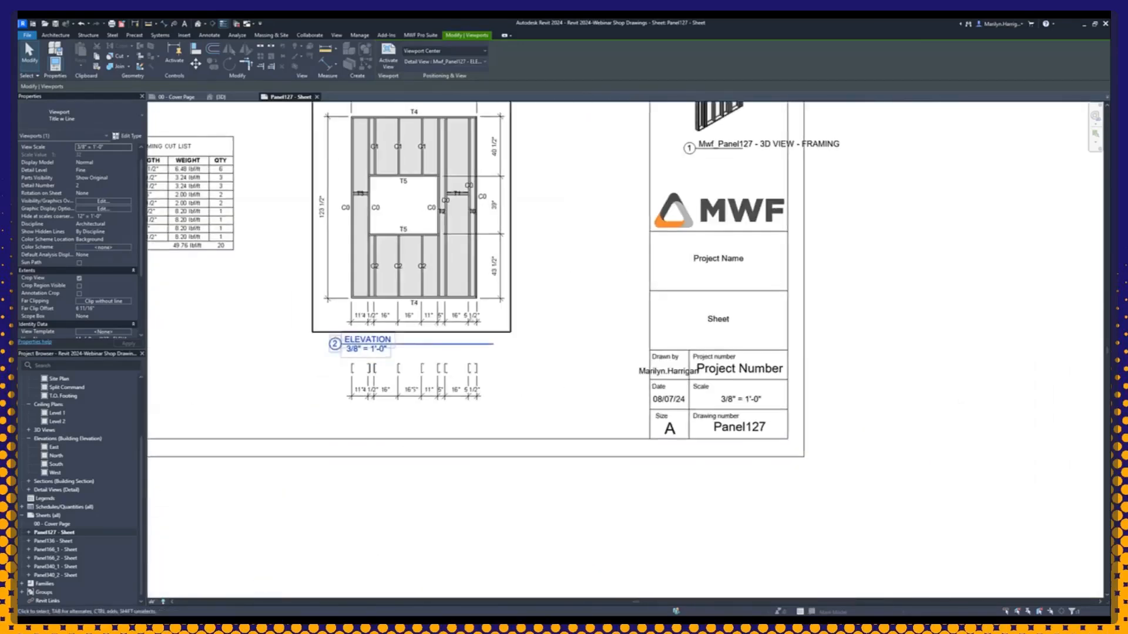
scroll(376, 387, up, 3)
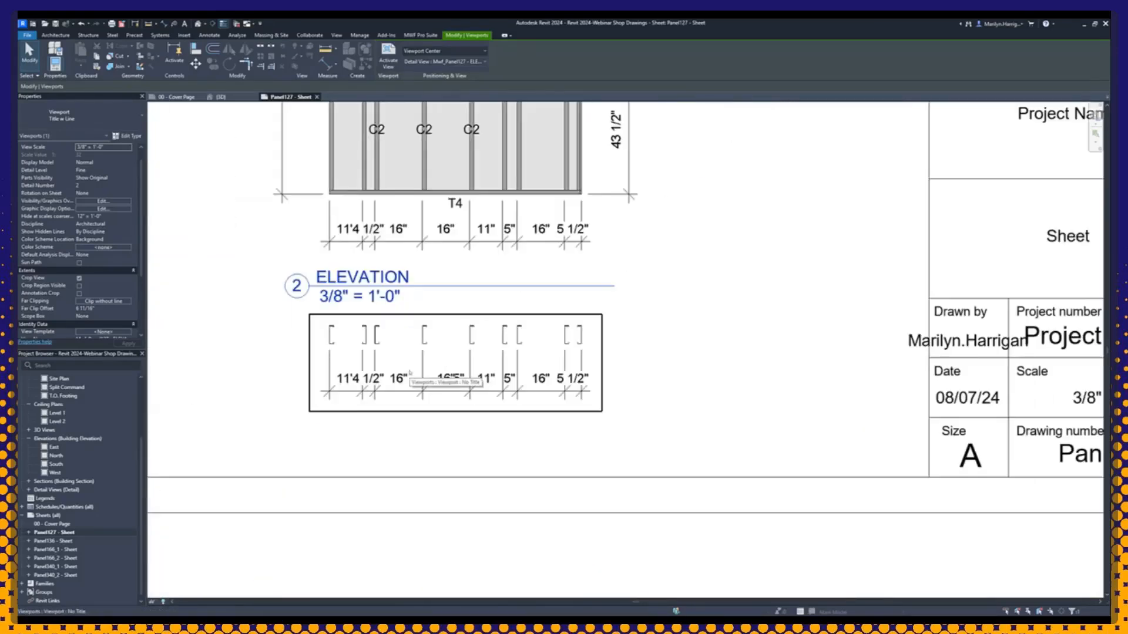
click(406, 444)
Step: Review the framing cut list on the Panel127 sheet, including sizes, lengths, weights, quantities and the grand total row
scroll(408, 446, down, 1)
scroll(408, 445, down, 2)
middle_drag(522, 448, 843, 594)
scroll(421, 330, up, 2)
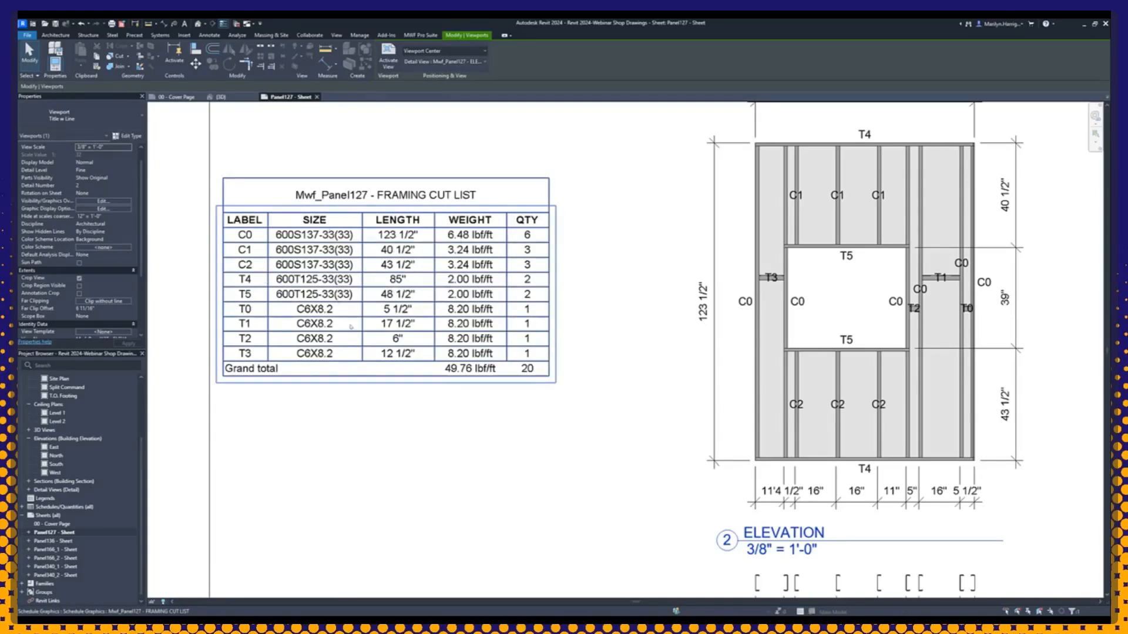
scroll(393, 266, down, 3)
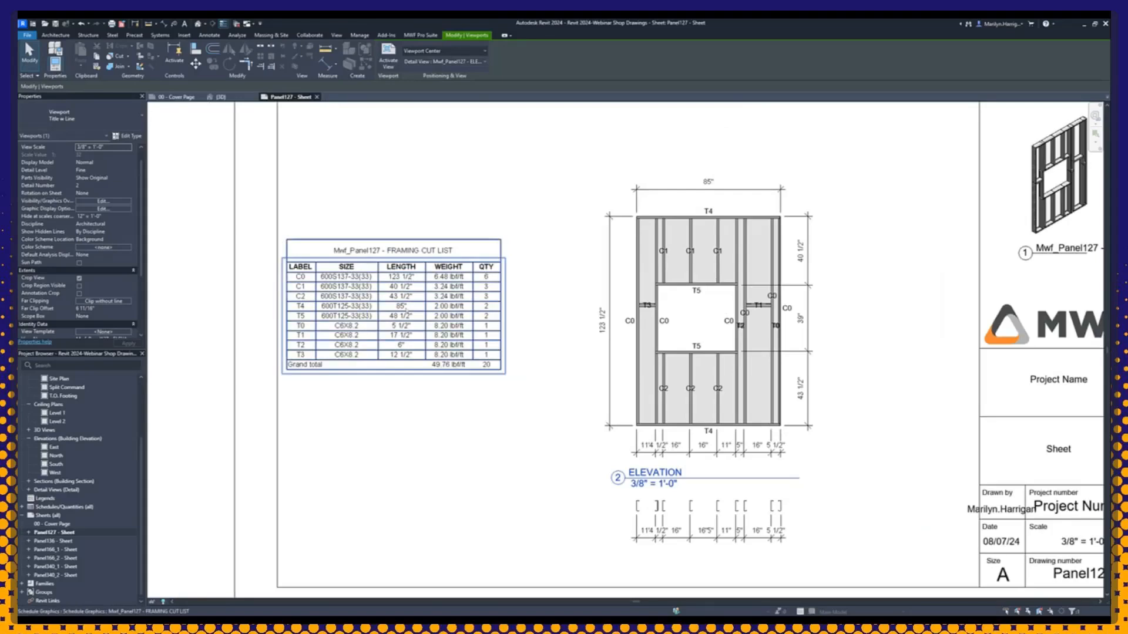
scroll(470, 361, down, 2)
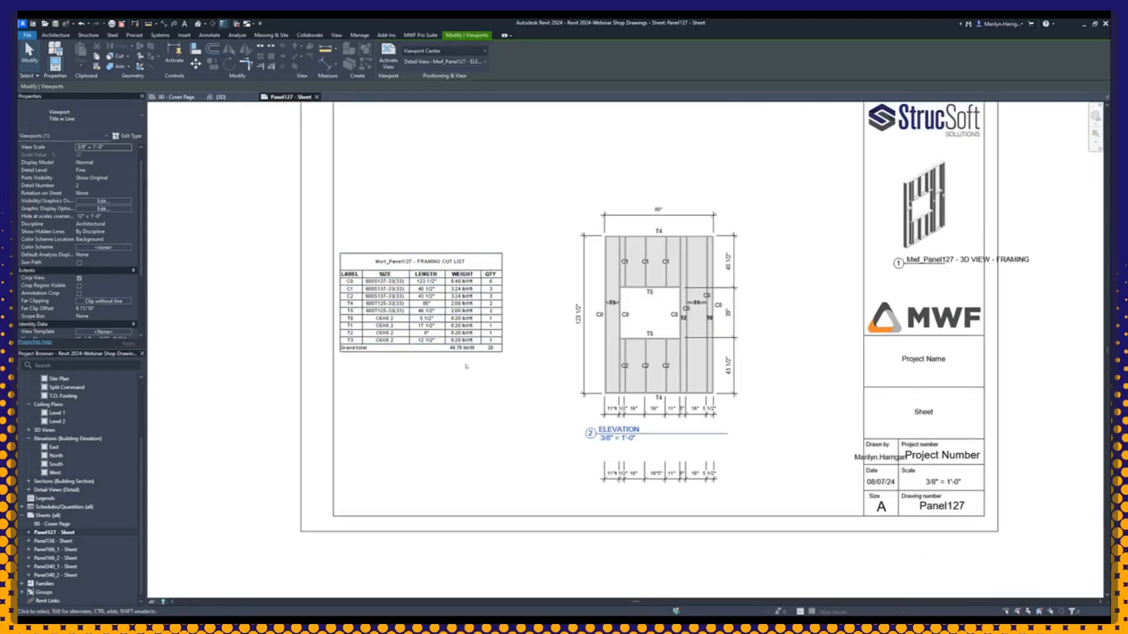
scroll(470, 362, up, 5)
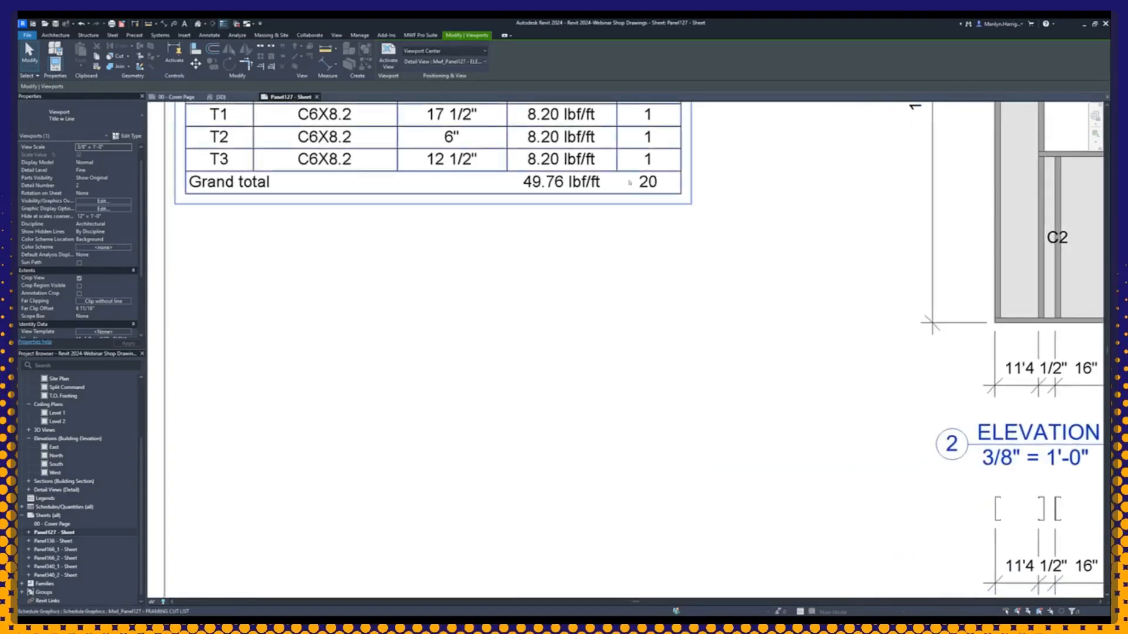
scroll(622, 258, down, 5)
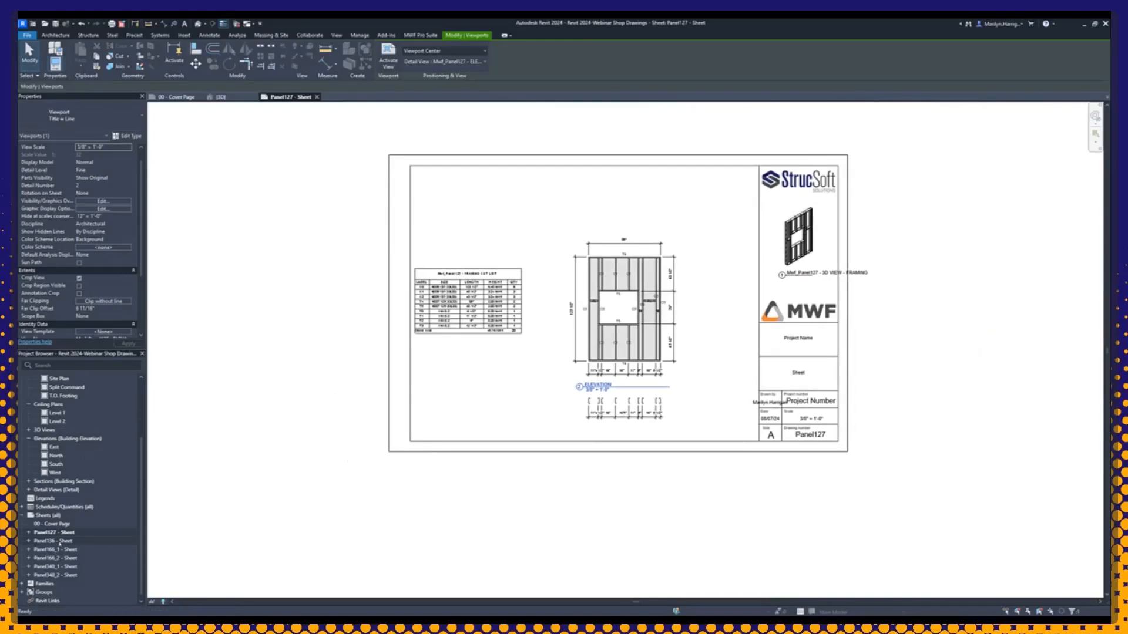
Step: Open the Panel136 sheet, review its cut list and elevation, and move the ELEVATION view title below the dimension string
double_click(61, 541)
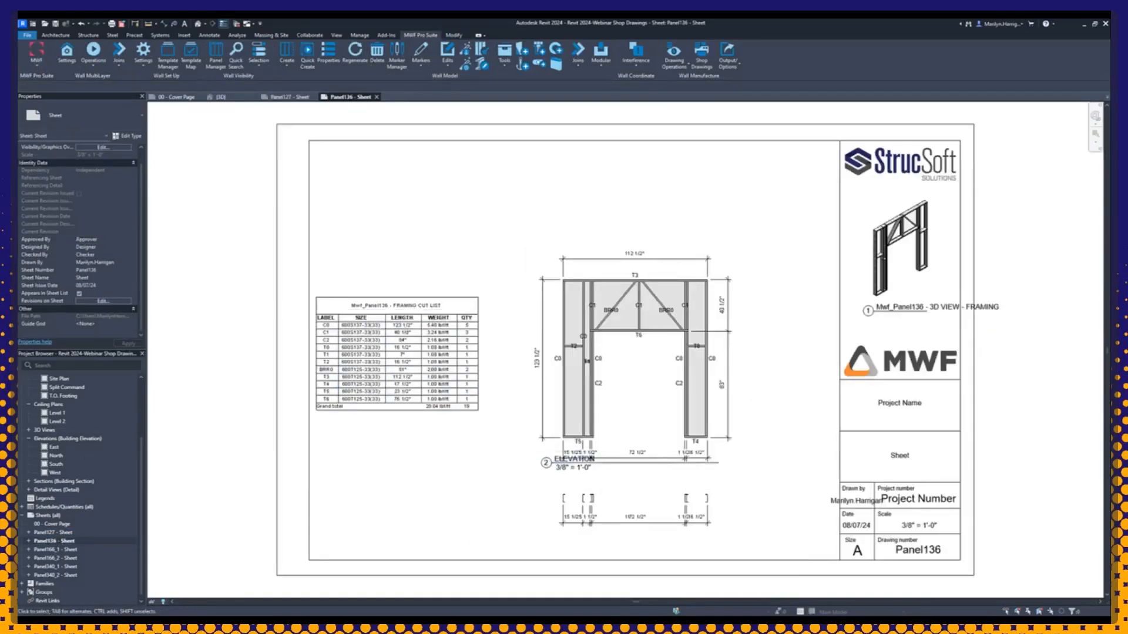
scroll(517, 364, up, 2)
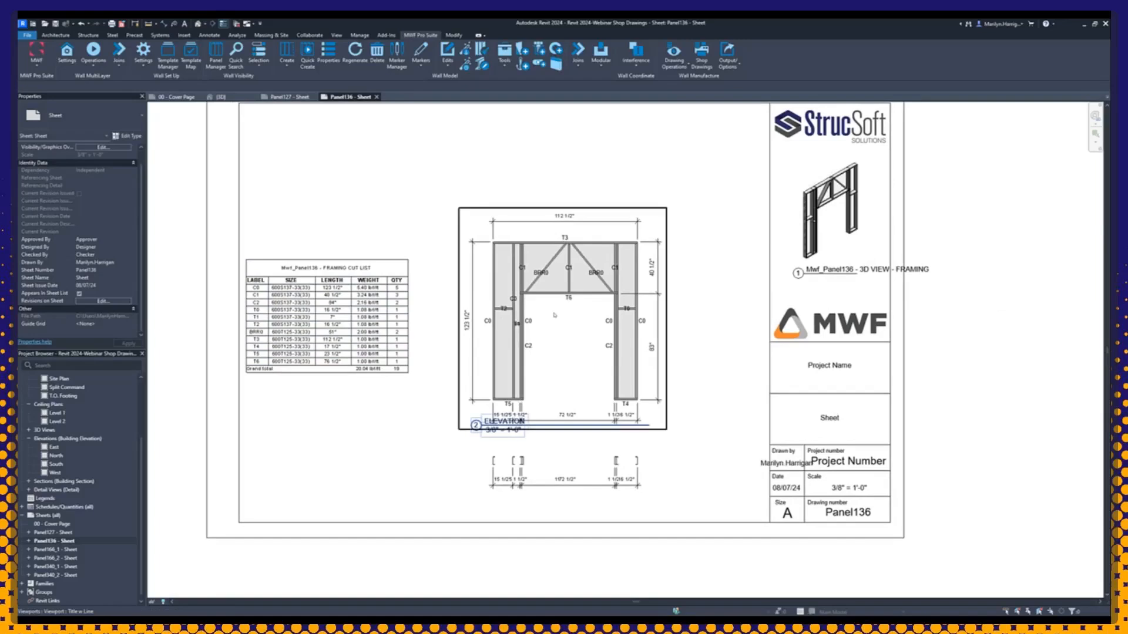
scroll(520, 352, up, 1)
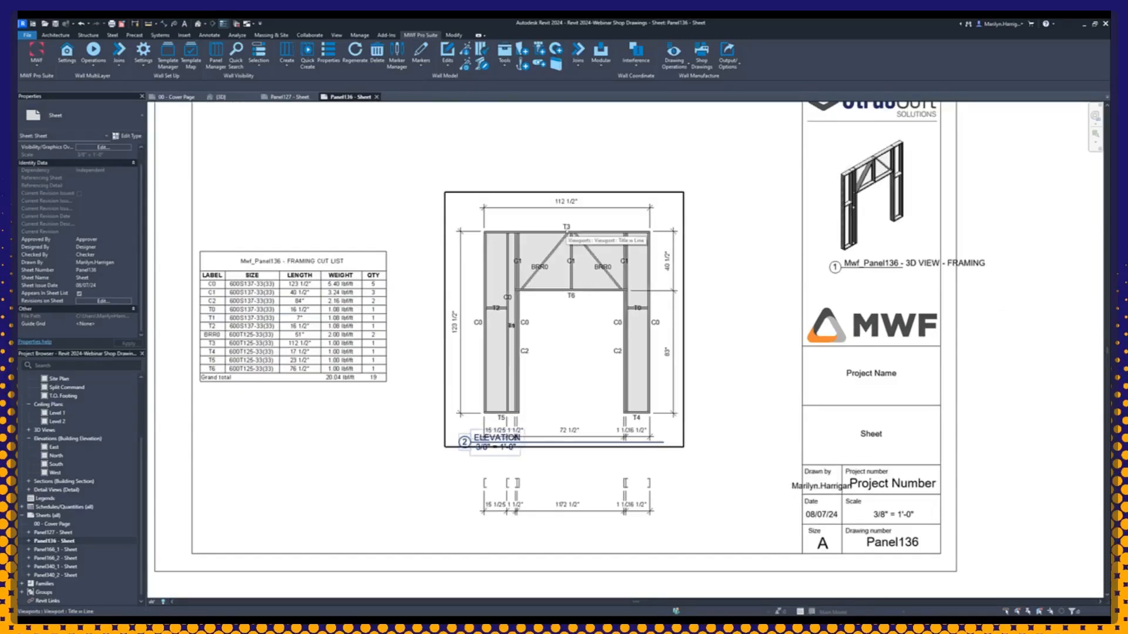
click(213, 301)
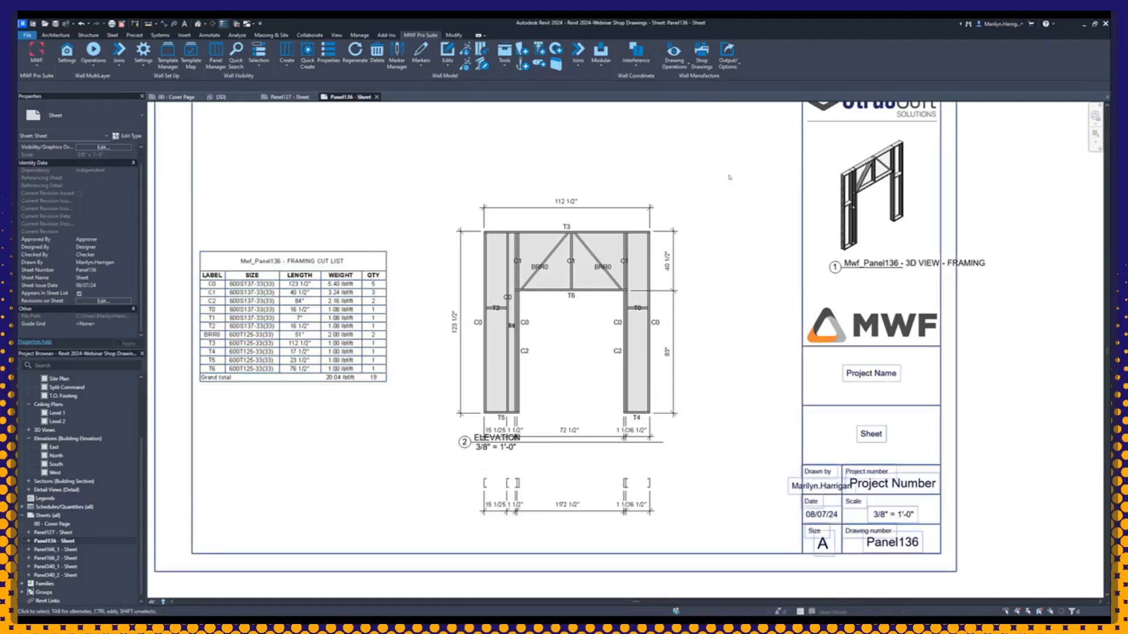
drag(479, 441, 480, 457)
scroll(432, 457, down, 2)
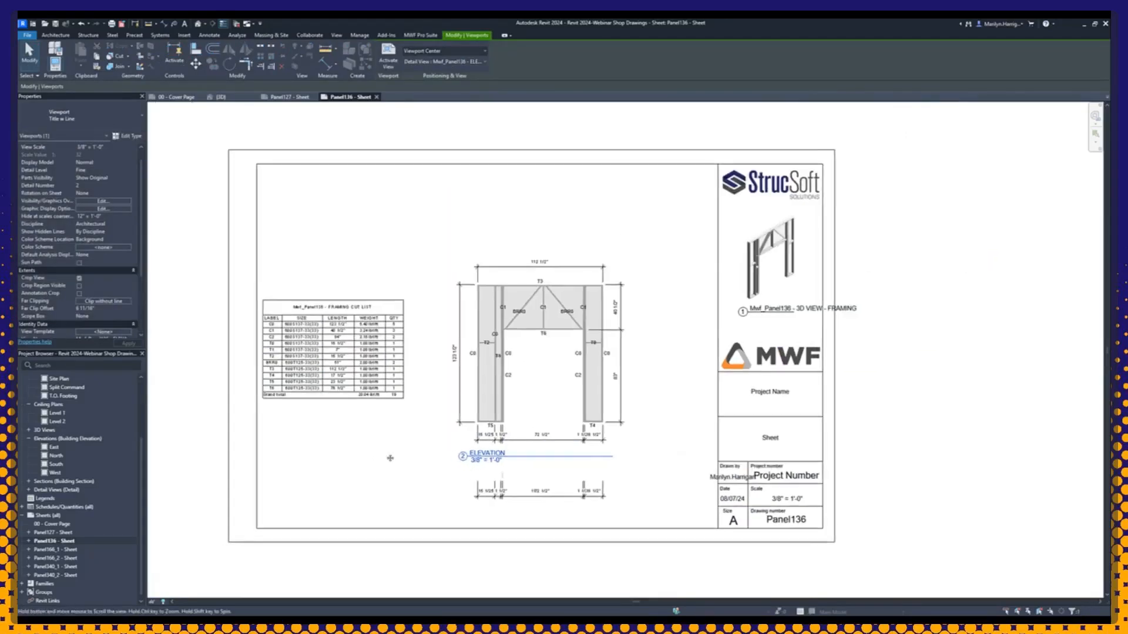
Step: Open the Panel166_1 sheet and move the ELEVATION view title down, clear of the bottom dimension string
click(68, 549)
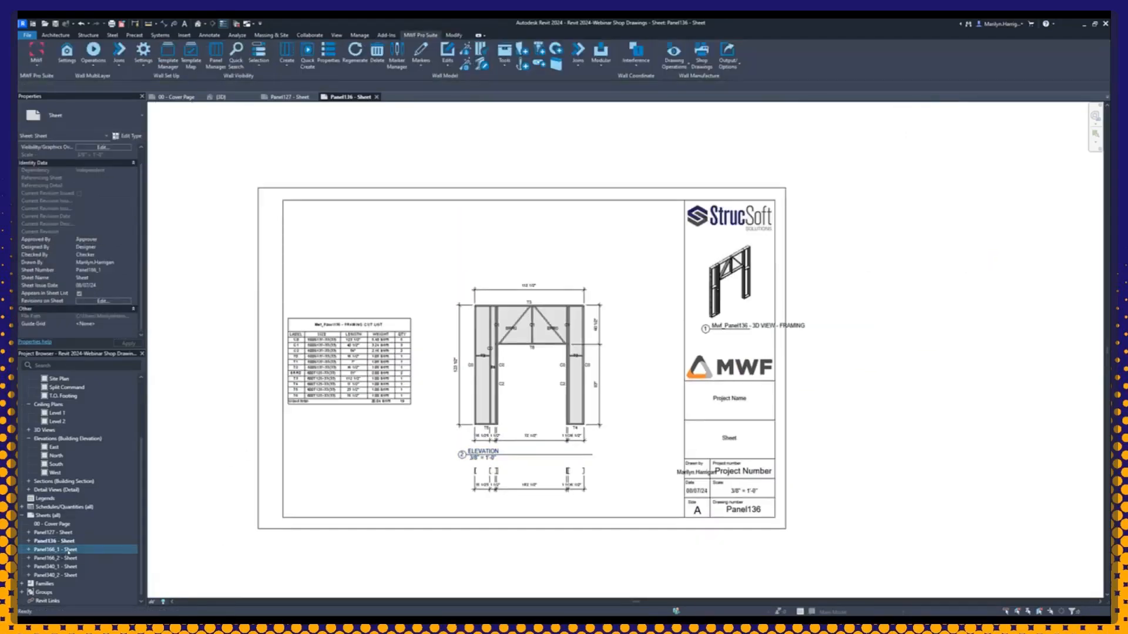
double_click(69, 549)
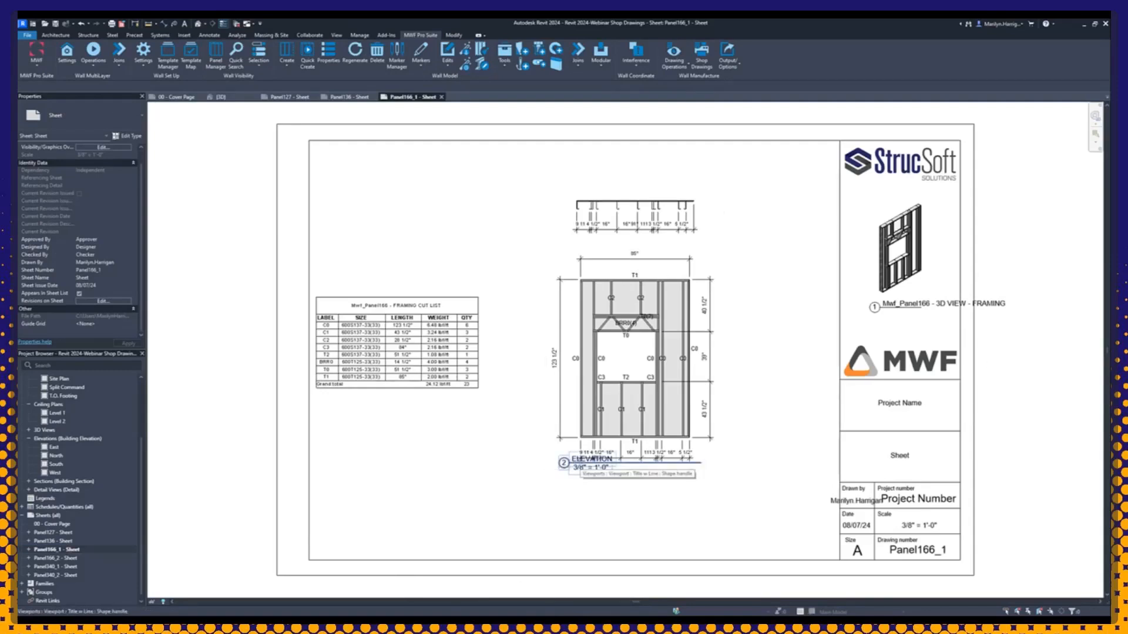
middle_drag(593, 459, 593, 461)
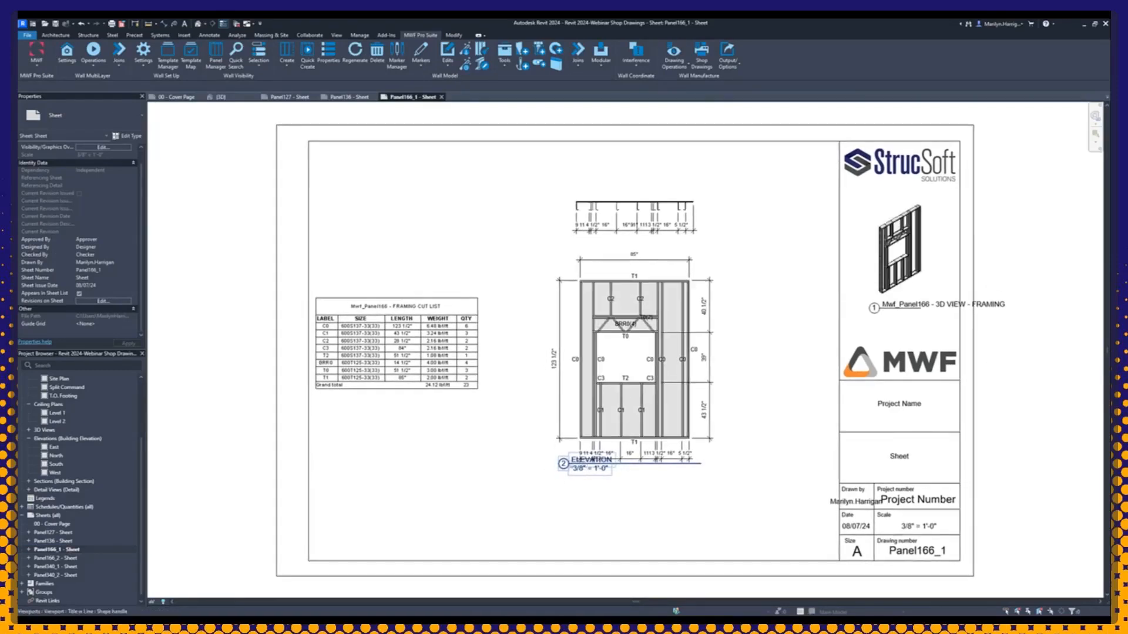
click(590, 474)
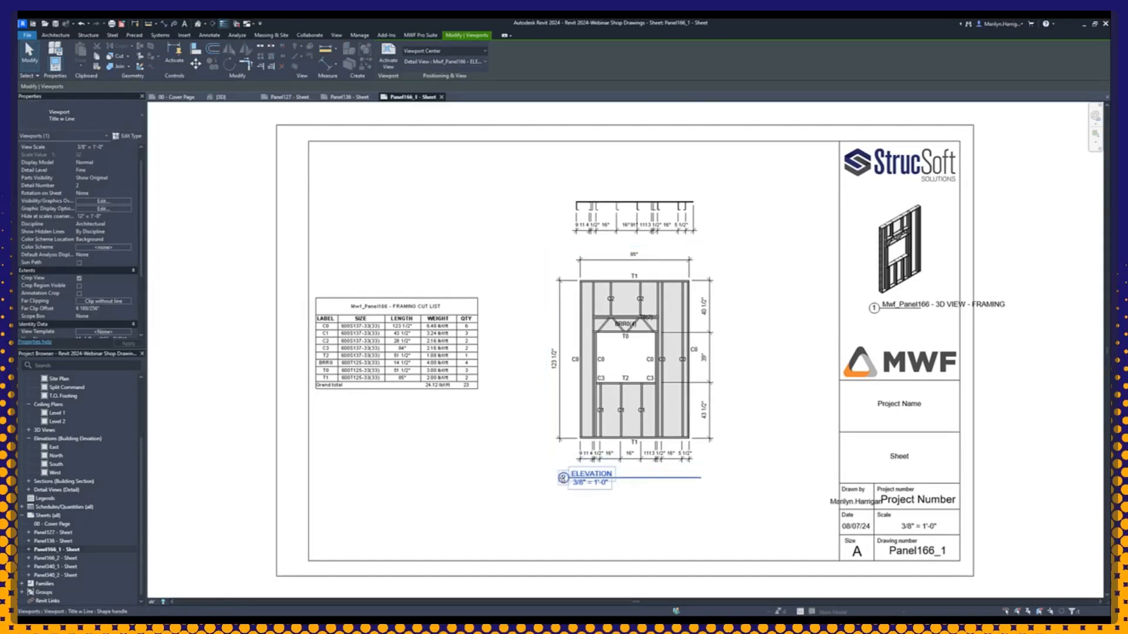
middle_drag(491, 474, 426, 467)
Step: Open the Panel166_2 sheet and examine its 3D sheathing view and the sheathing elevation
double_click(56, 558)
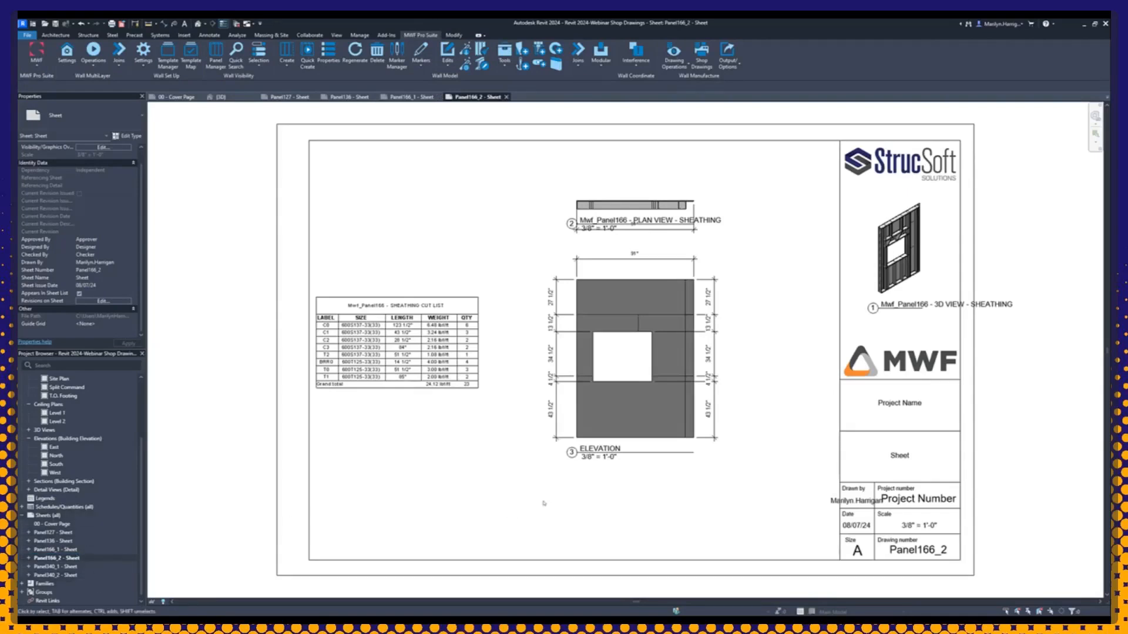
middle_drag(519, 514, 471, 502)
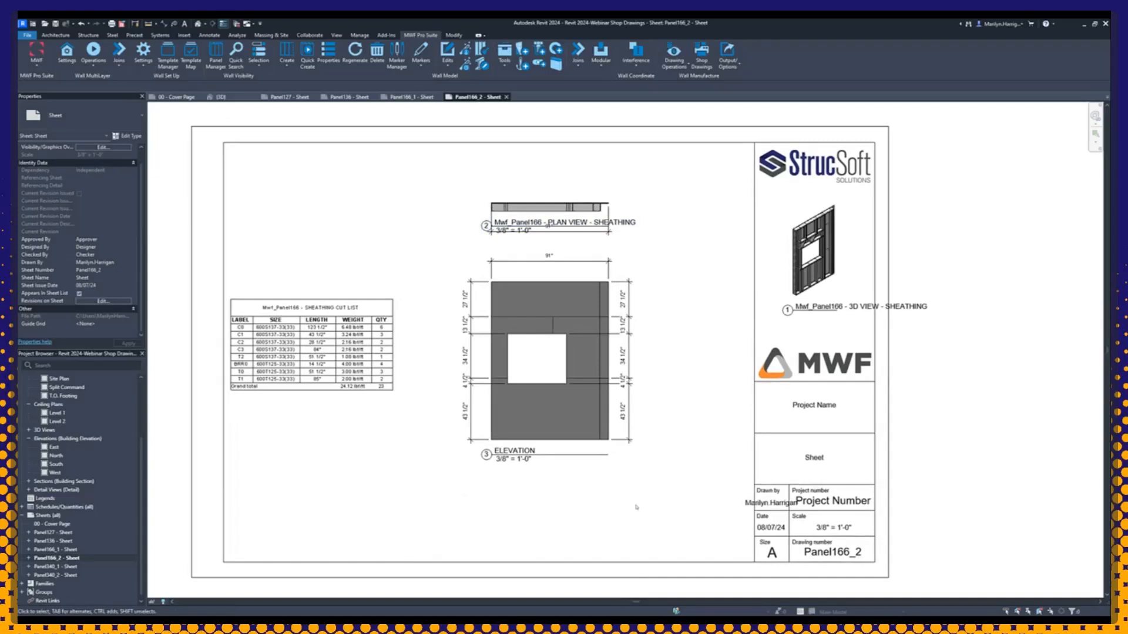
middle_drag(632, 487, 518, 483)
scroll(713, 257, up, 4)
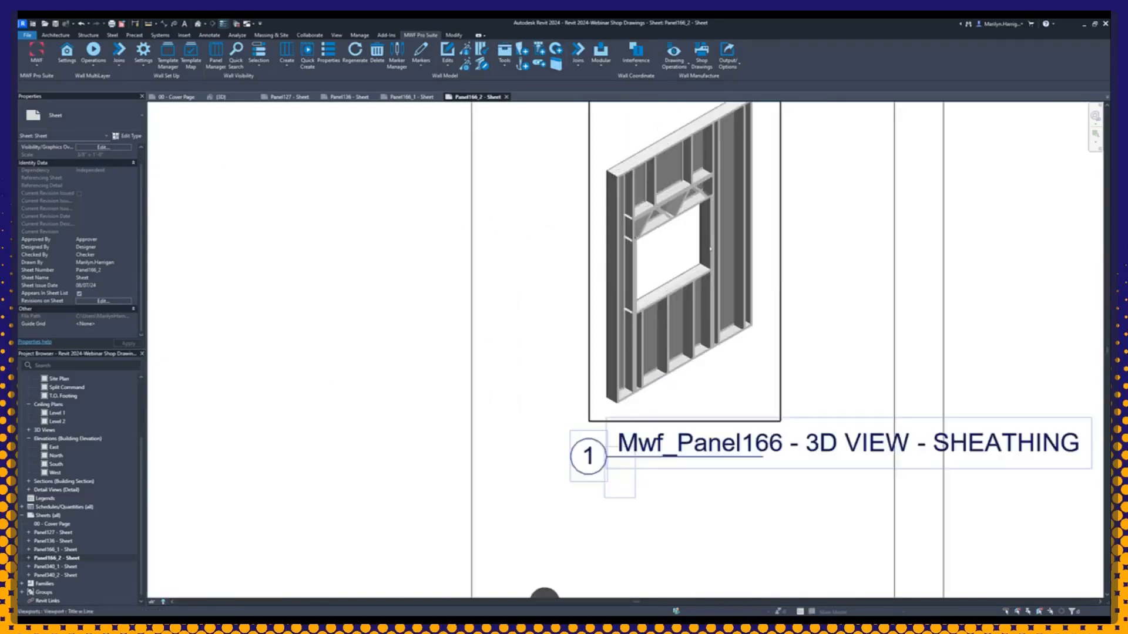
middle_drag(715, 261, 667, 354)
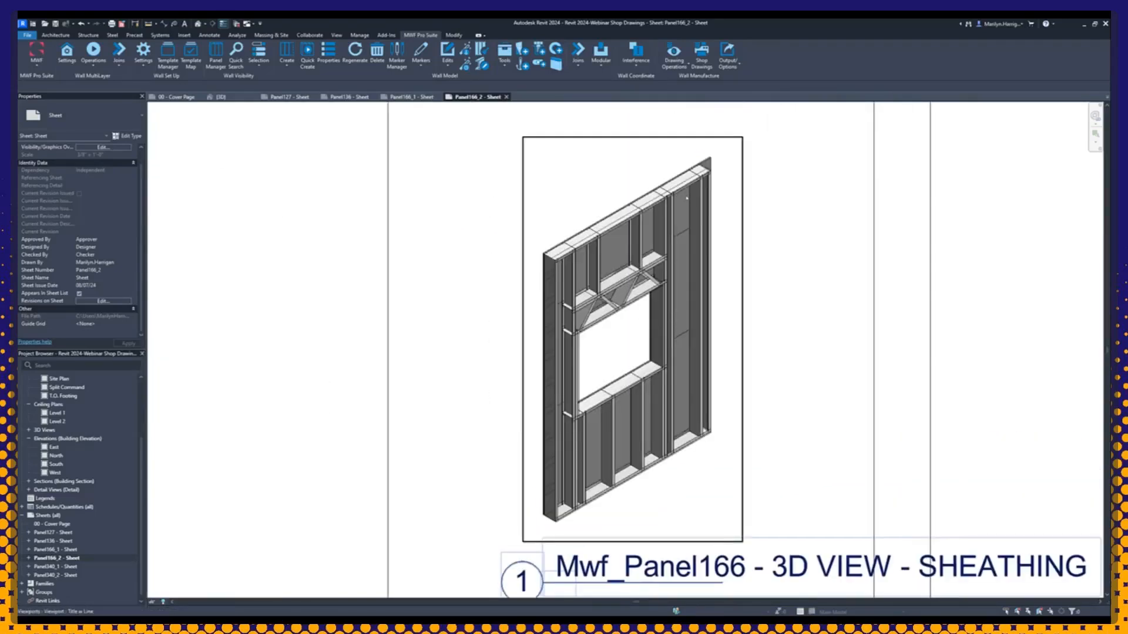
scroll(689, 189, down, 5)
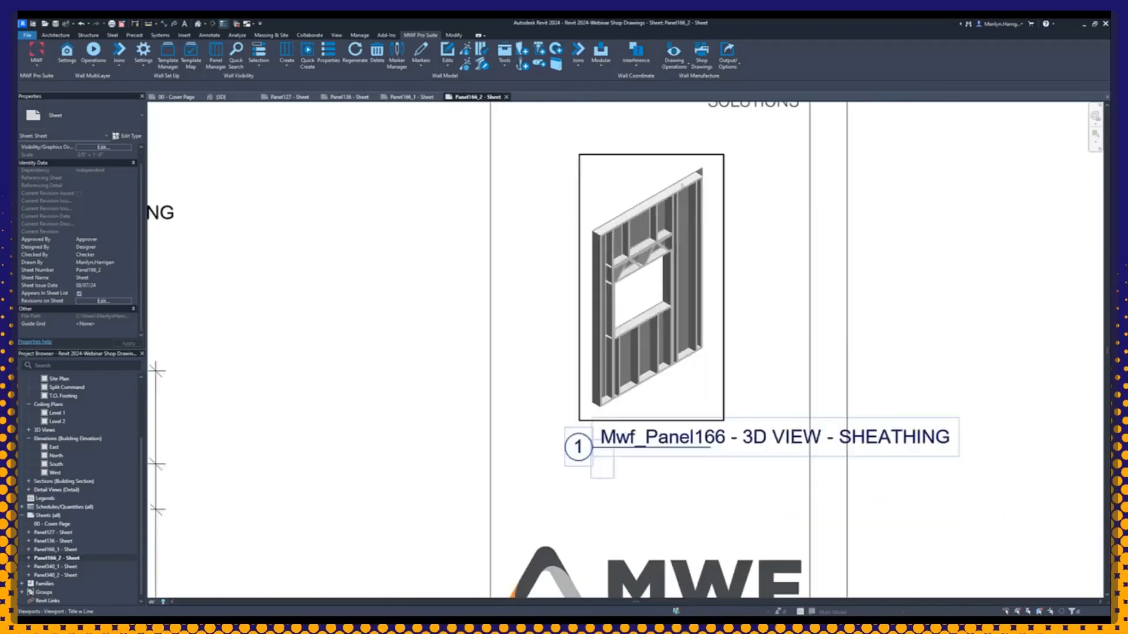
scroll(283, 304, up, 2)
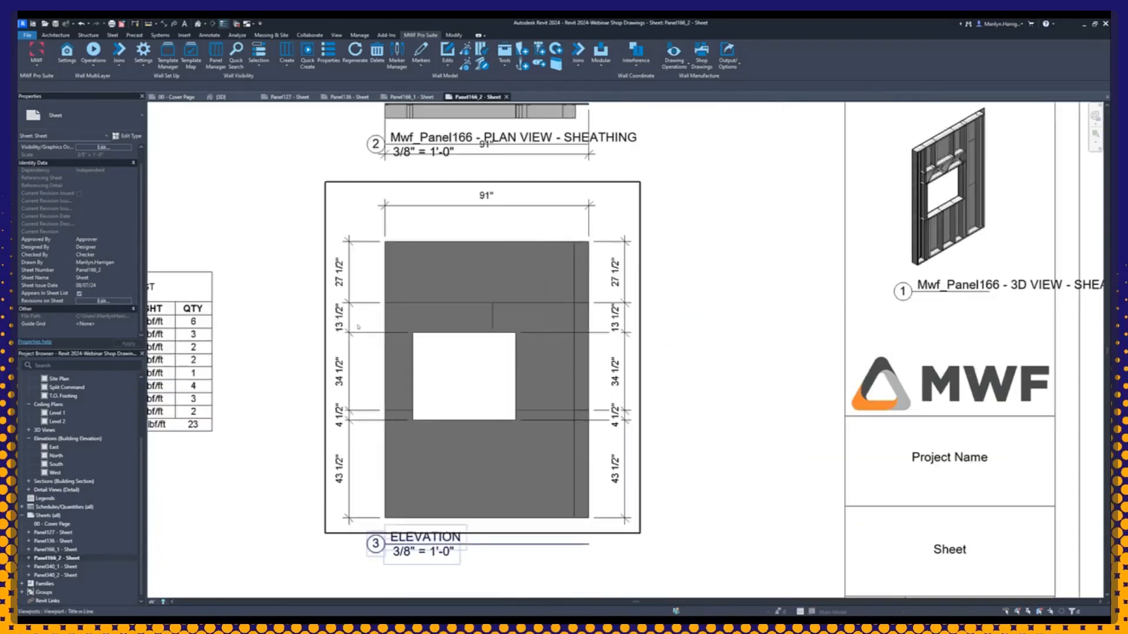
Step: Activate the sheathing elevation on the Panel166_2 sheet, select the uppermost sheathing piece to inspect it, and deactivate the view
double_click(463, 380)
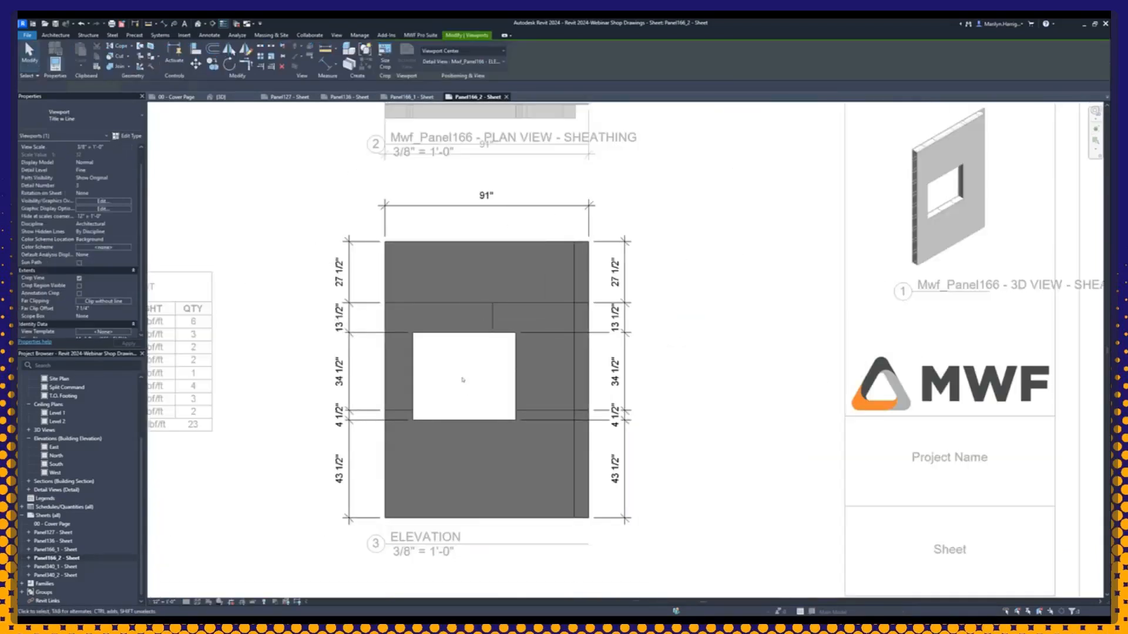
click(486, 246)
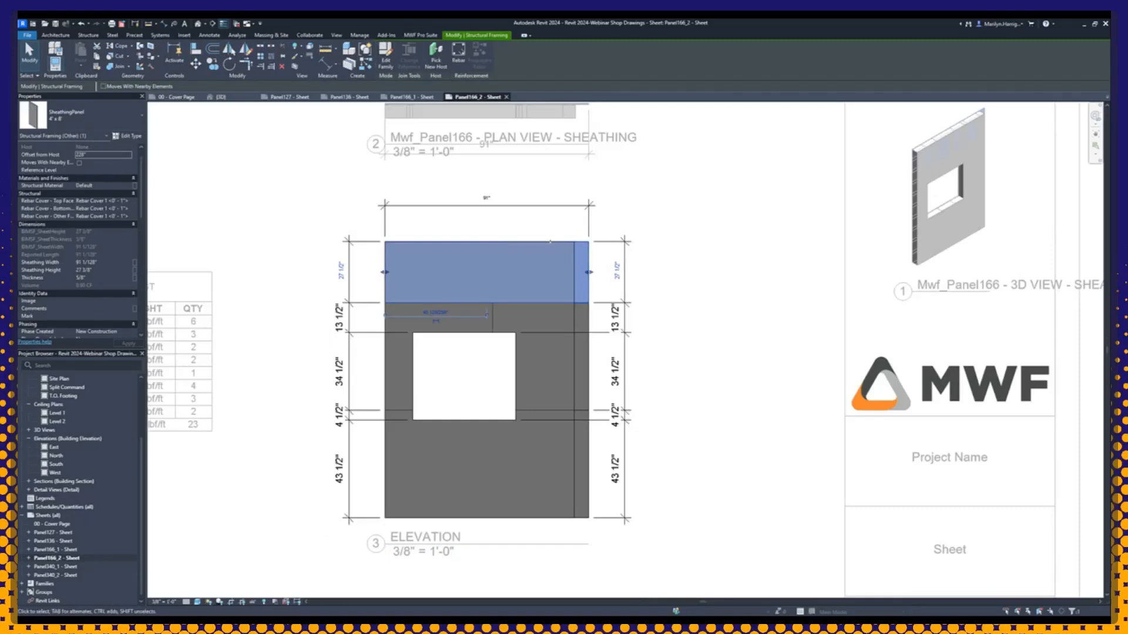
click(699, 298)
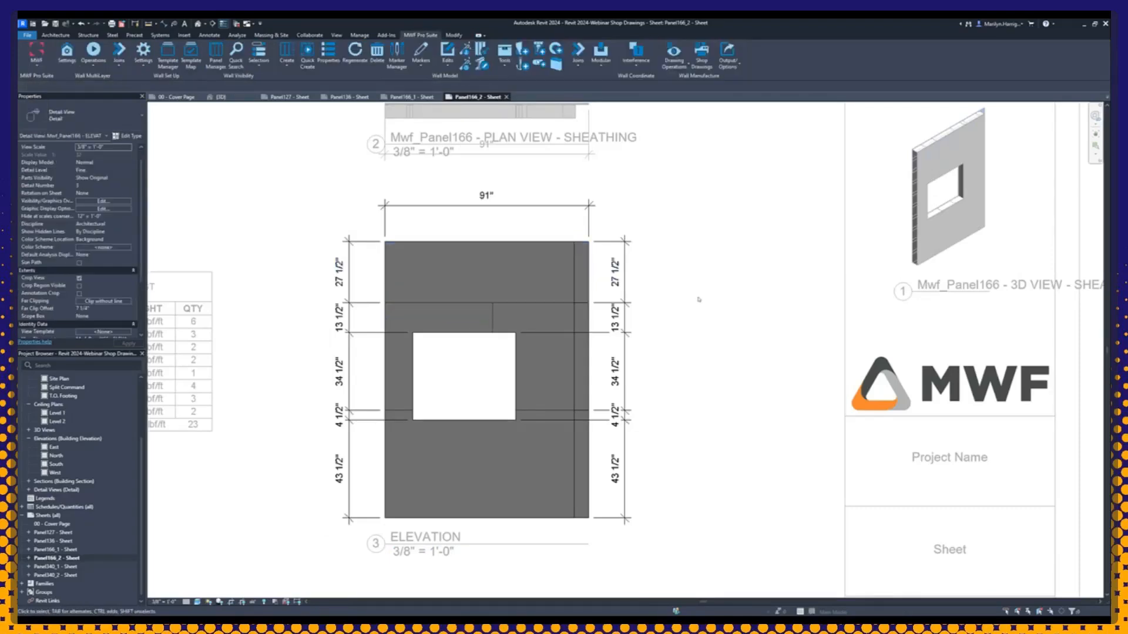
scroll(721, 233, down, 3)
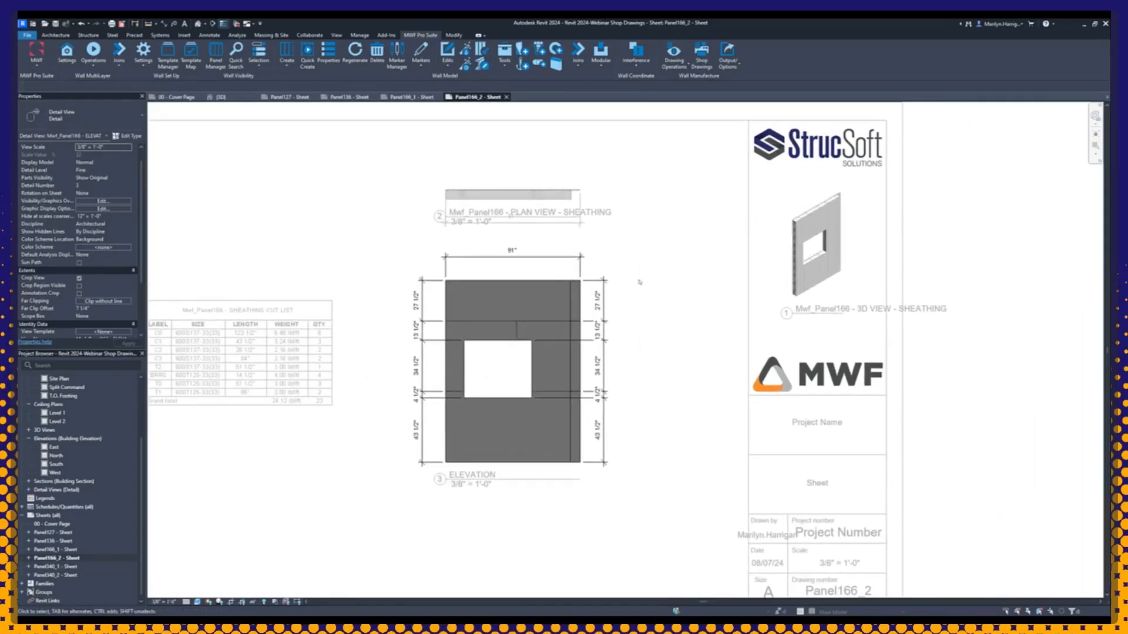
right_click(623, 265)
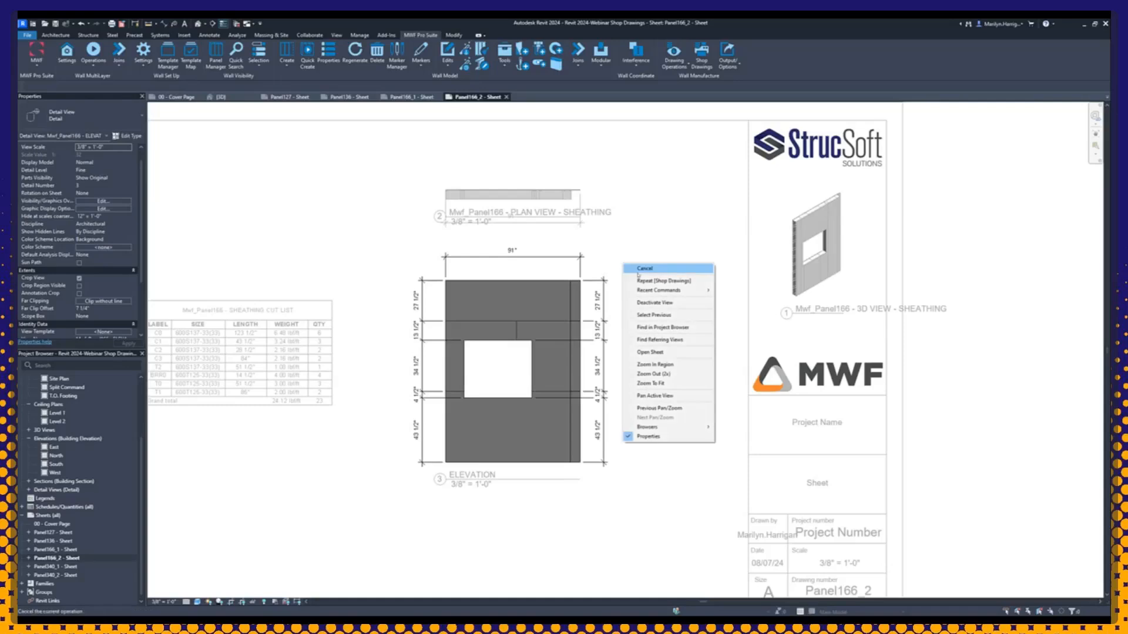
click(658, 302)
Step: Move the PLAN VIEW - SHEATHING viewport on the Panel166_2 sheet to just below the elevation
scroll(522, 202, up, 4)
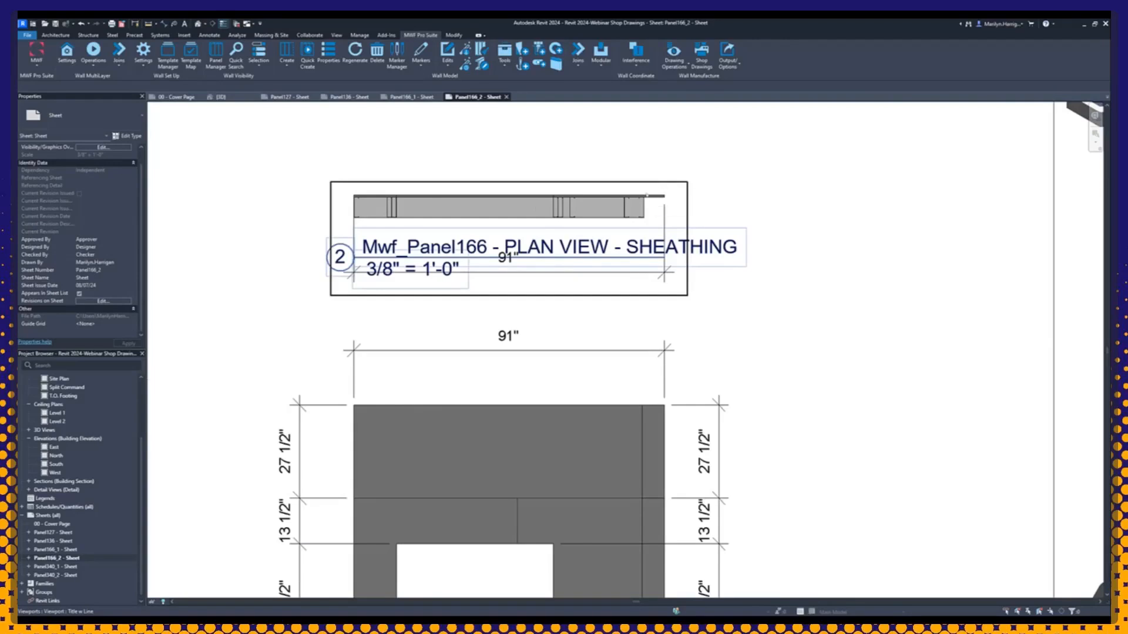
scroll(646, 235, down, 4)
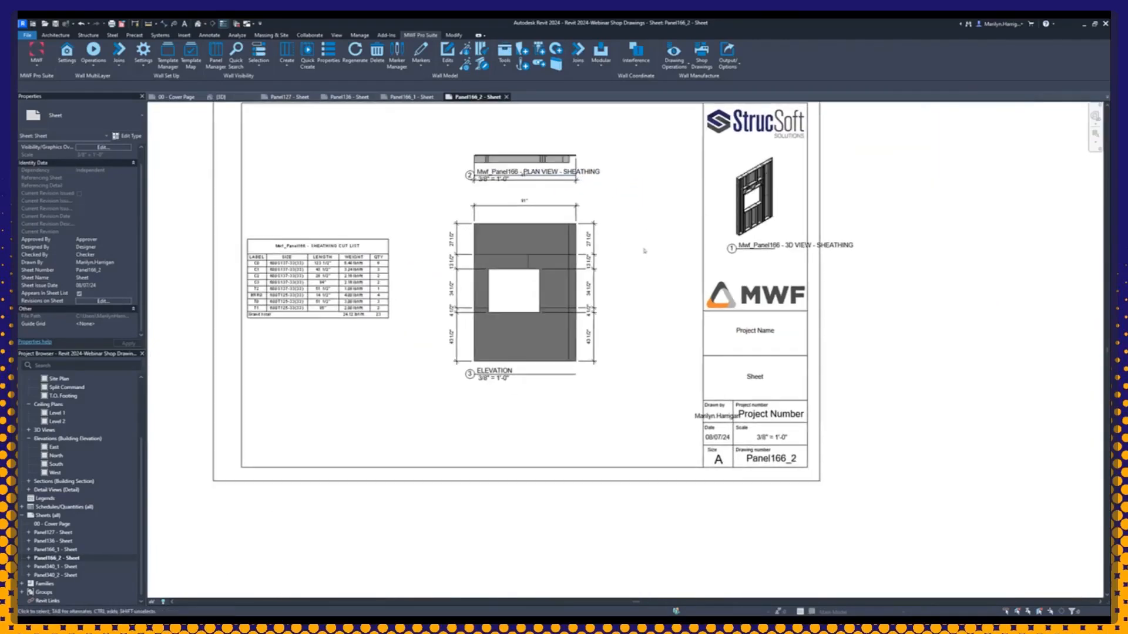
drag(537, 167, 534, 398)
click(551, 146)
click(528, 183)
scroll(517, 187, up, 2)
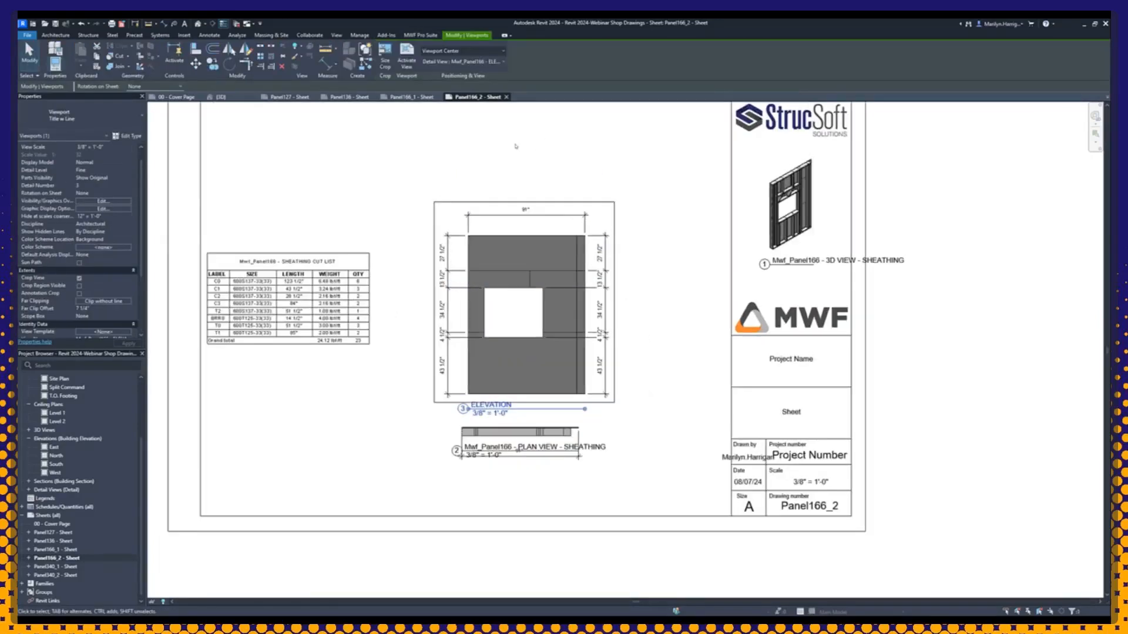
scroll(513, 189, down, 1)
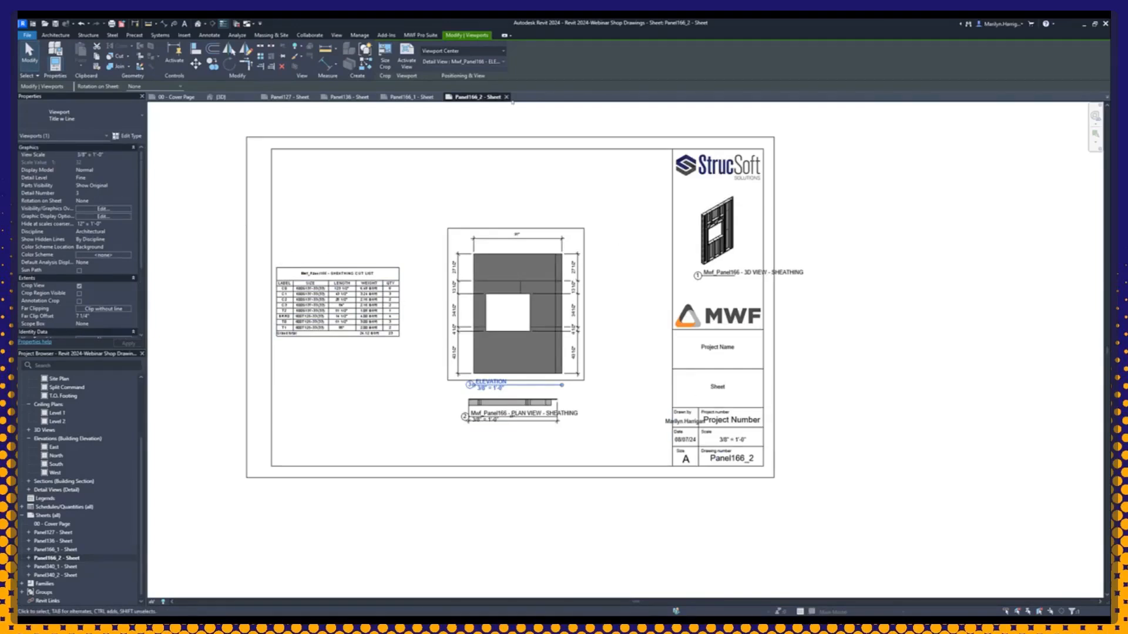
Step: Close the open Panel166_2, Panel166_1, Panel136 and Panel127 sheets
click(506, 96)
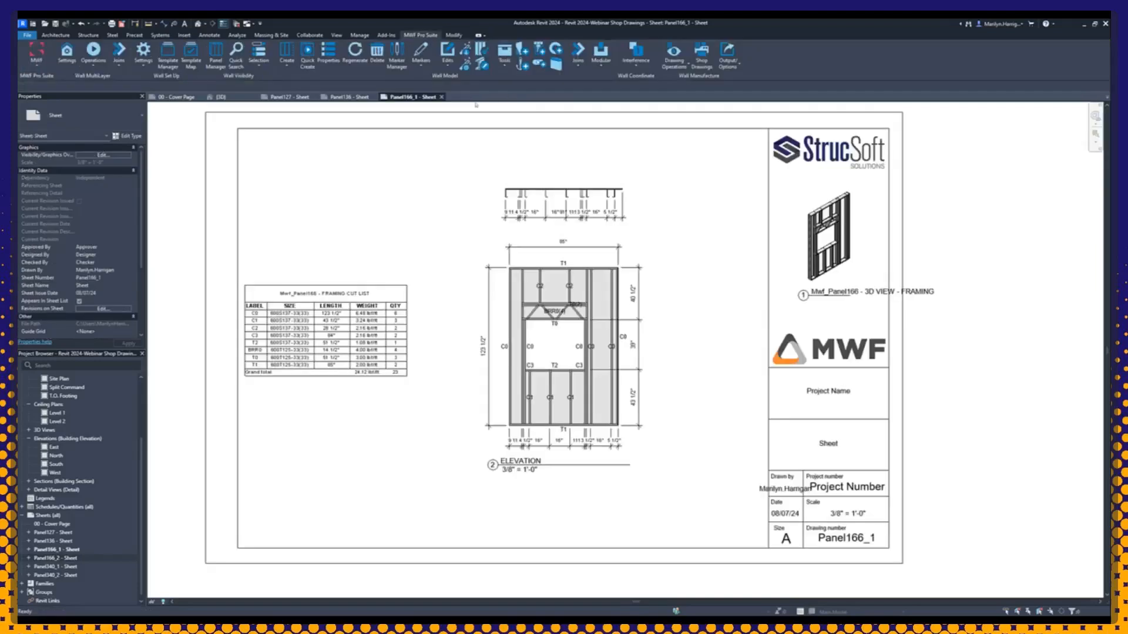
click(441, 97)
click(374, 97)
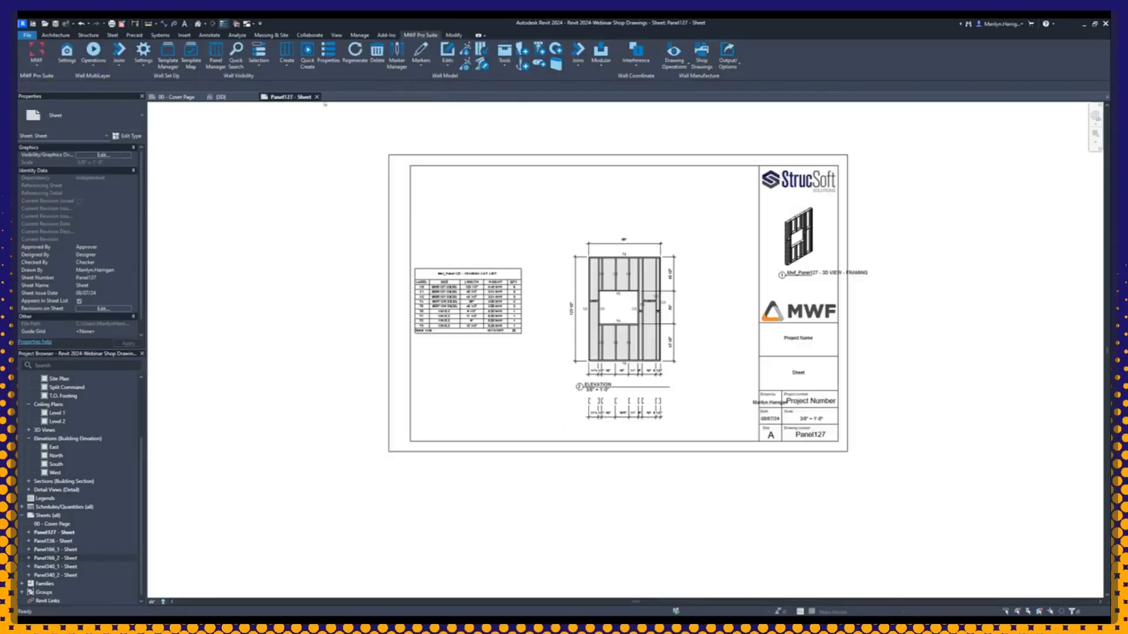
click(316, 97)
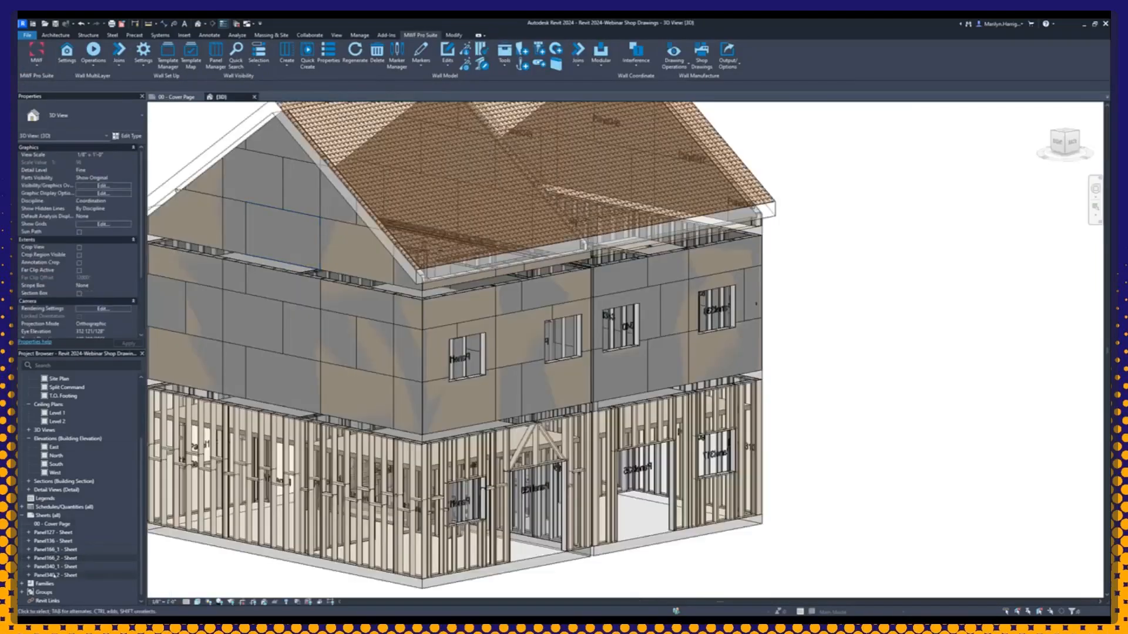
Step: Open the Panel340_2 and Panel340_1 sheets and compare the sheathing sheet with the framing sheet
double_click(54, 575)
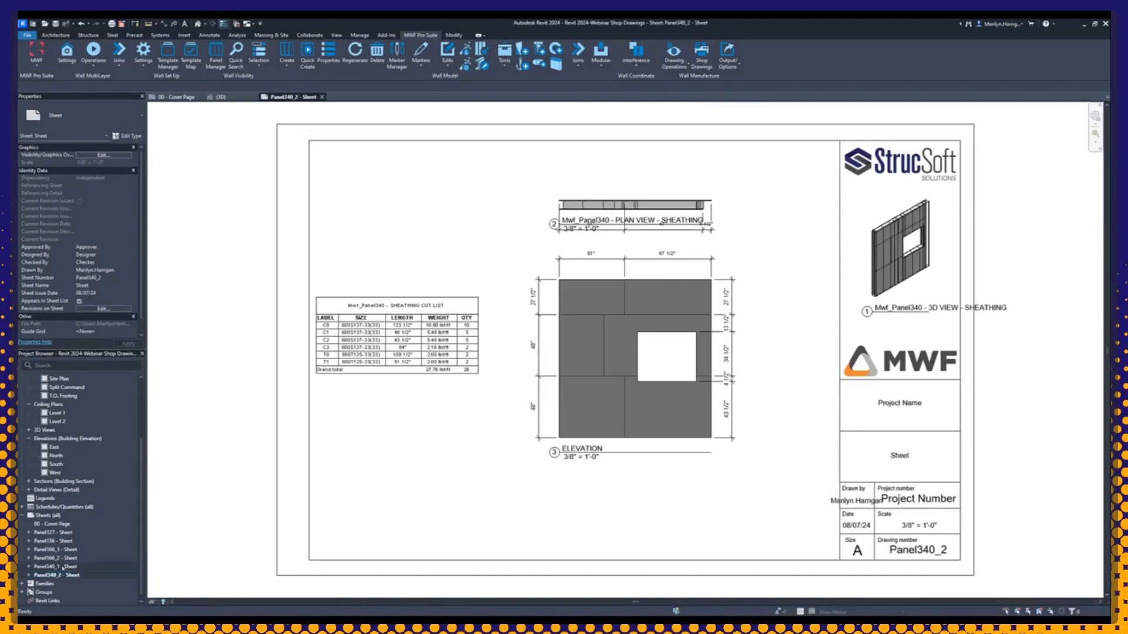
click(63, 567)
double_click(63, 567)
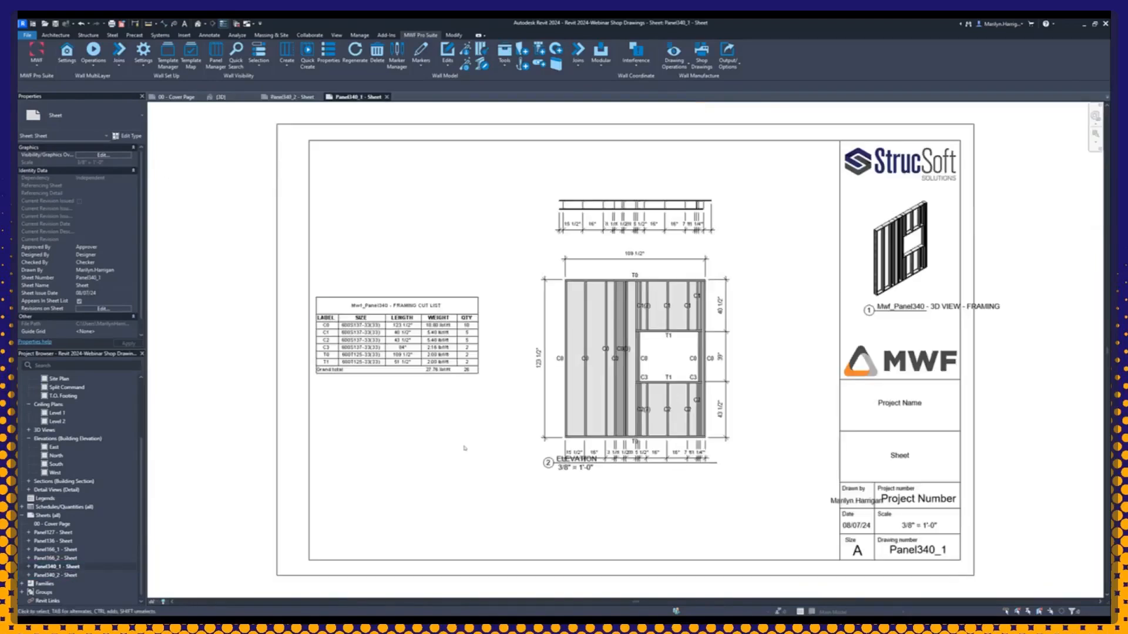
double_click(70, 576)
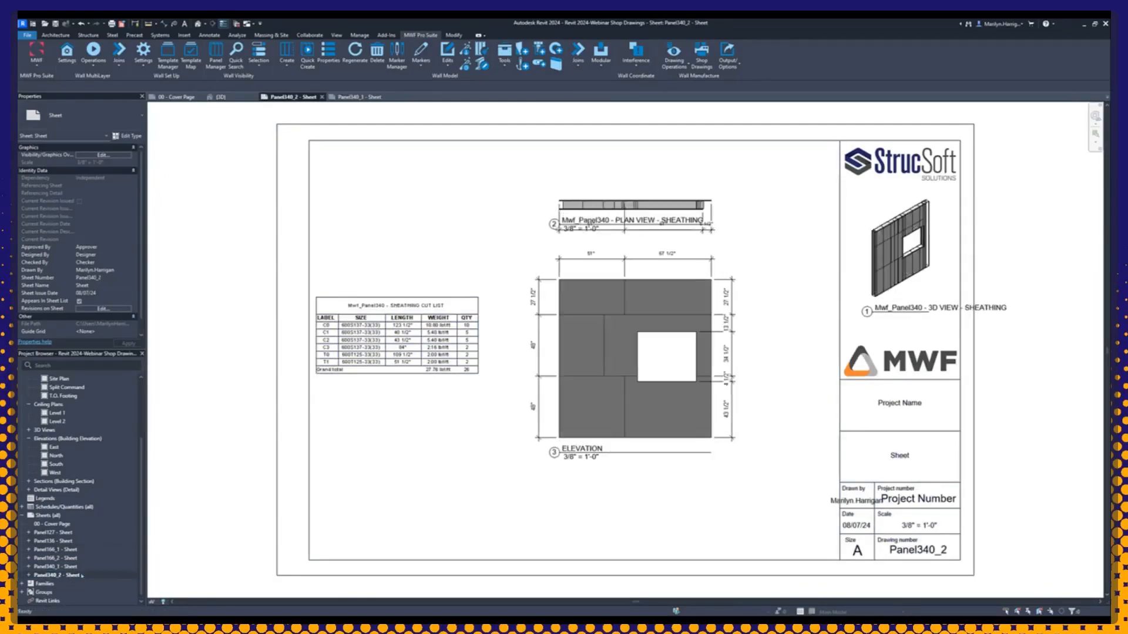
Step: Examine the sheathing cut list and the dimensioned sheathing elevation on the Panel340_2 sheet
scroll(639, 407, up, 2)
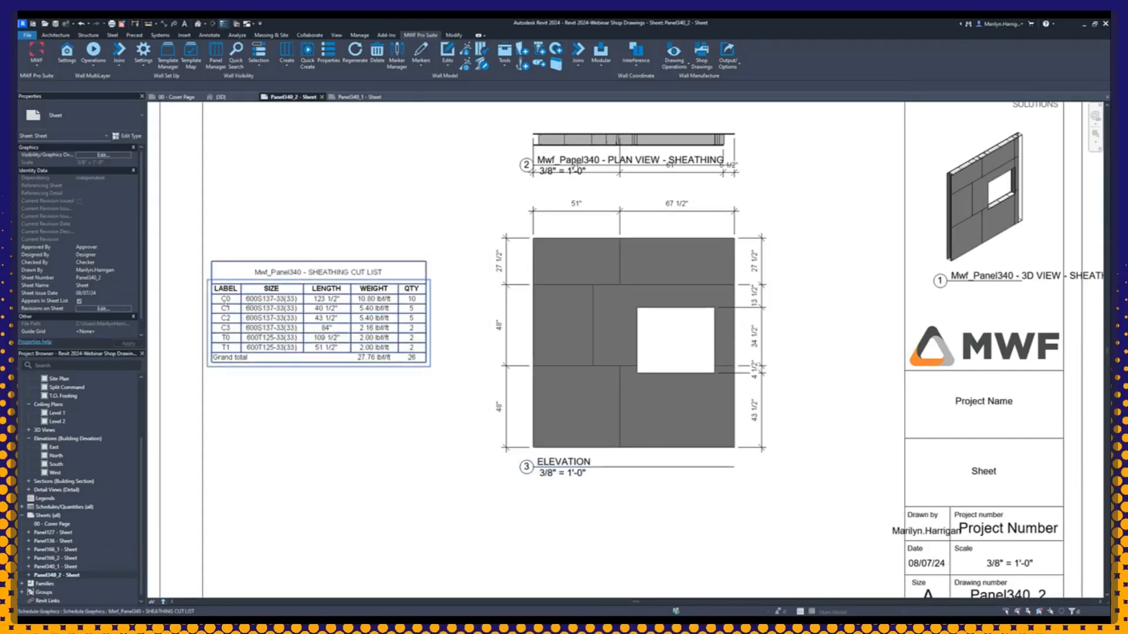
scroll(225, 312, up, 2)
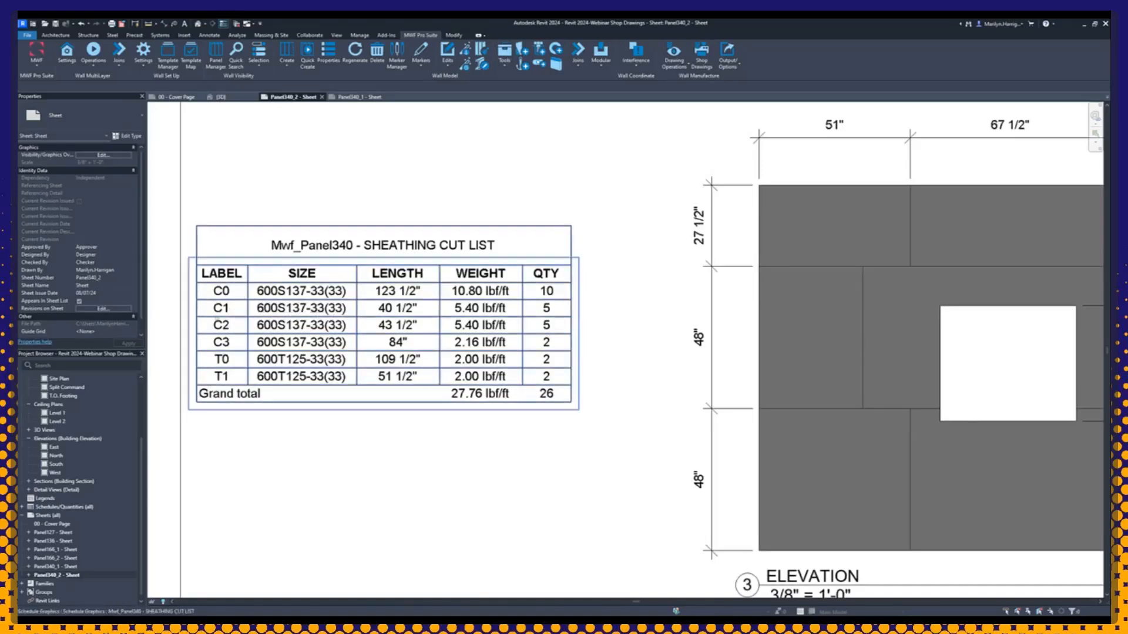
scroll(230, 333, down, 2)
middle_drag(647, 375, 502, 383)
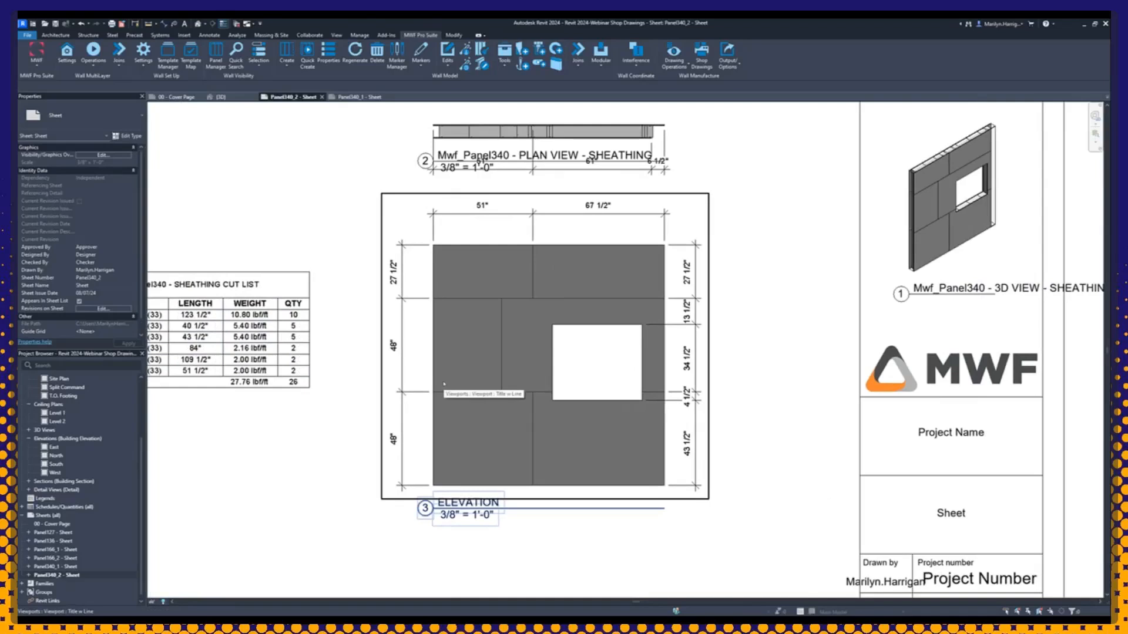
scroll(603, 409, down, 3)
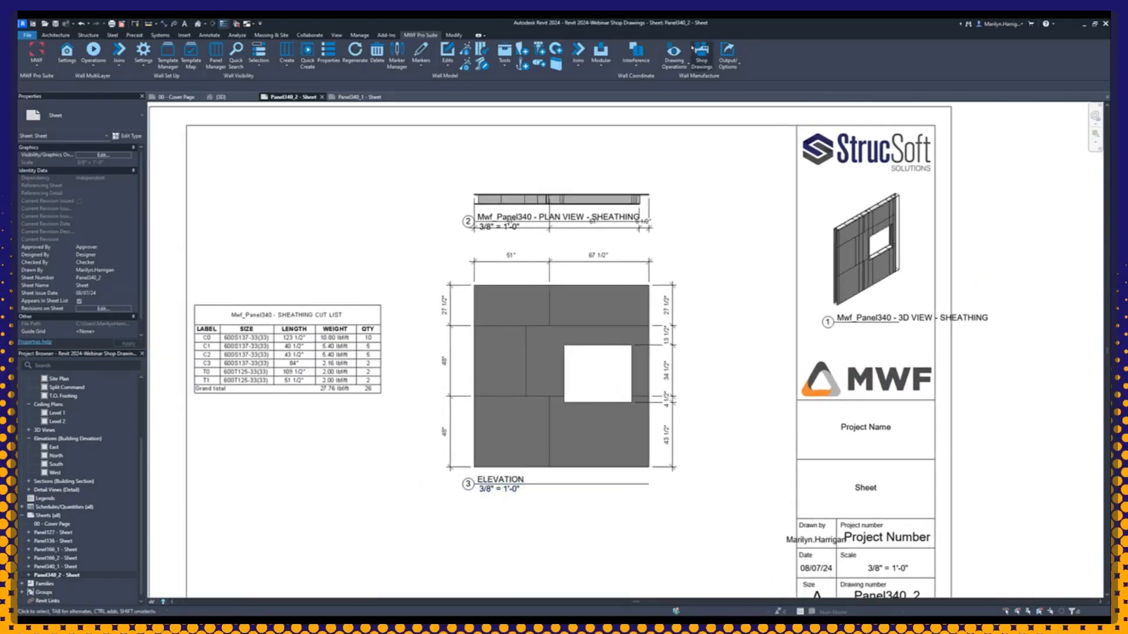
Step: Open the MWF SHOP DRAWINGS SETTINGS wall drawing type and bring up its ELEVATION VIEW - SHEATHING options
click(682, 57)
click(689, 99)
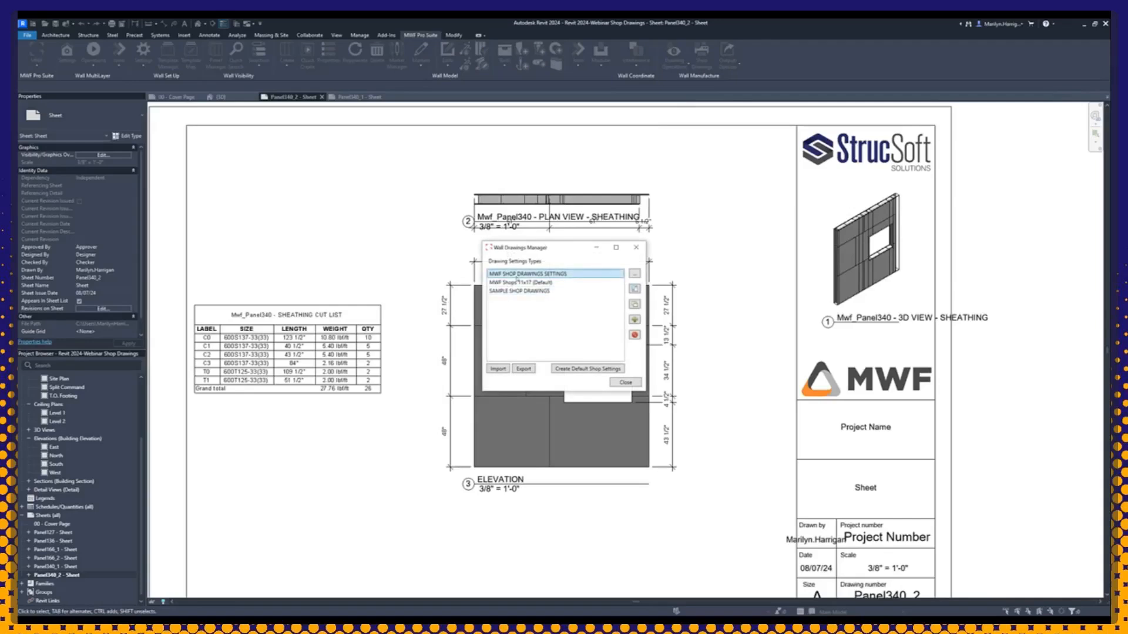
double_click(517, 275)
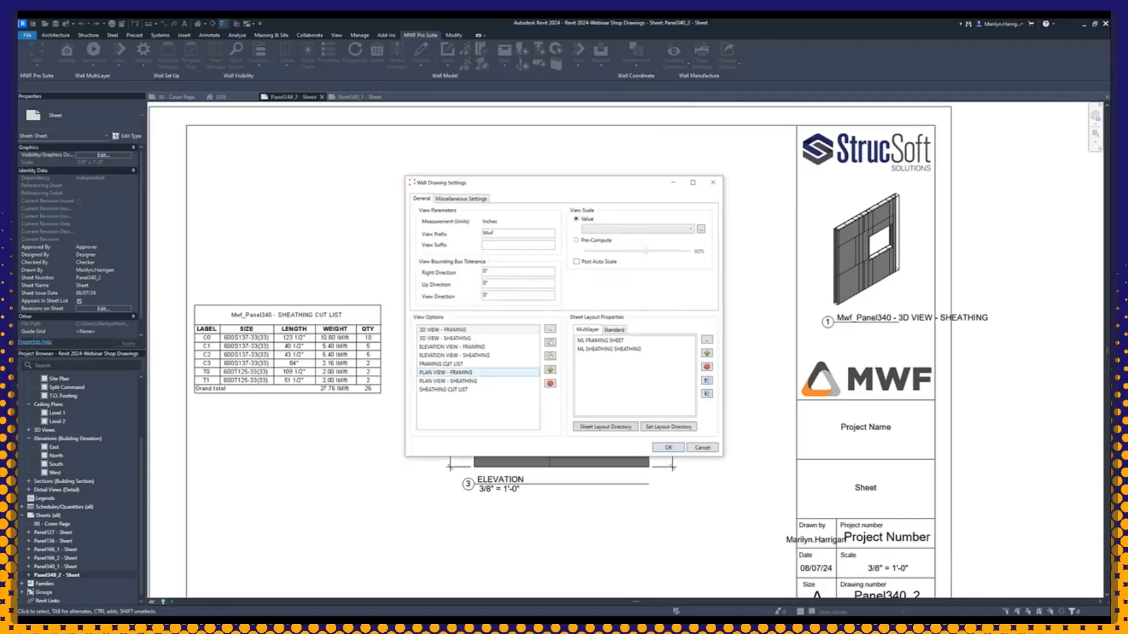
double_click(457, 356)
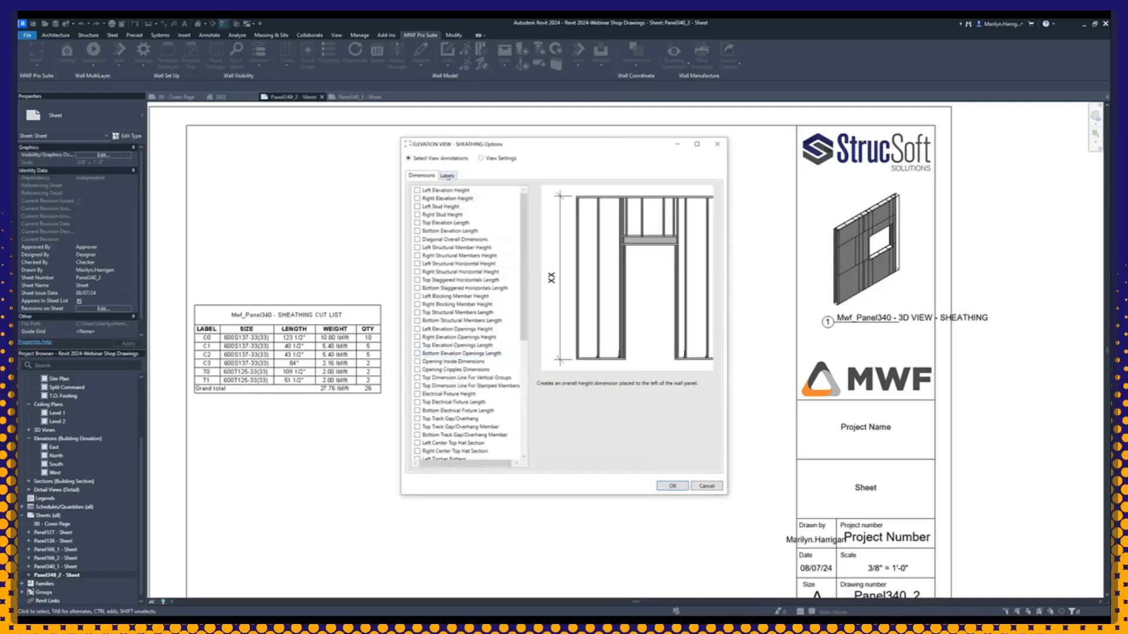
Step: Turn off Label Panel Members By Method and turn on Label Sheathing for the sheathing elevation, then accept the drawing settings
click(447, 176)
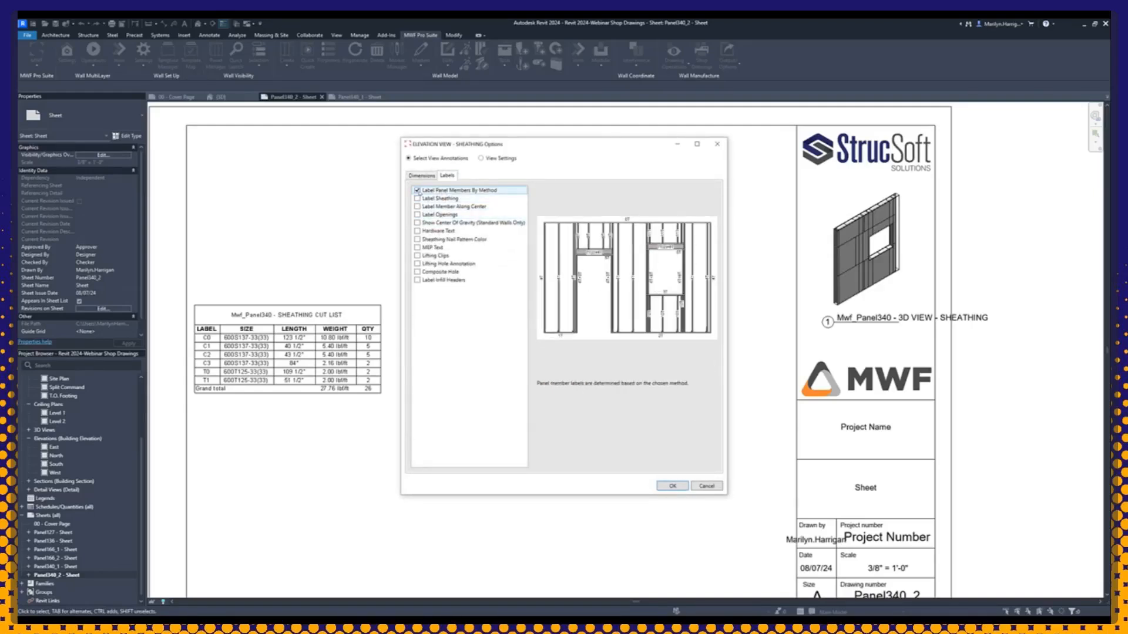
click(418, 191)
click(418, 198)
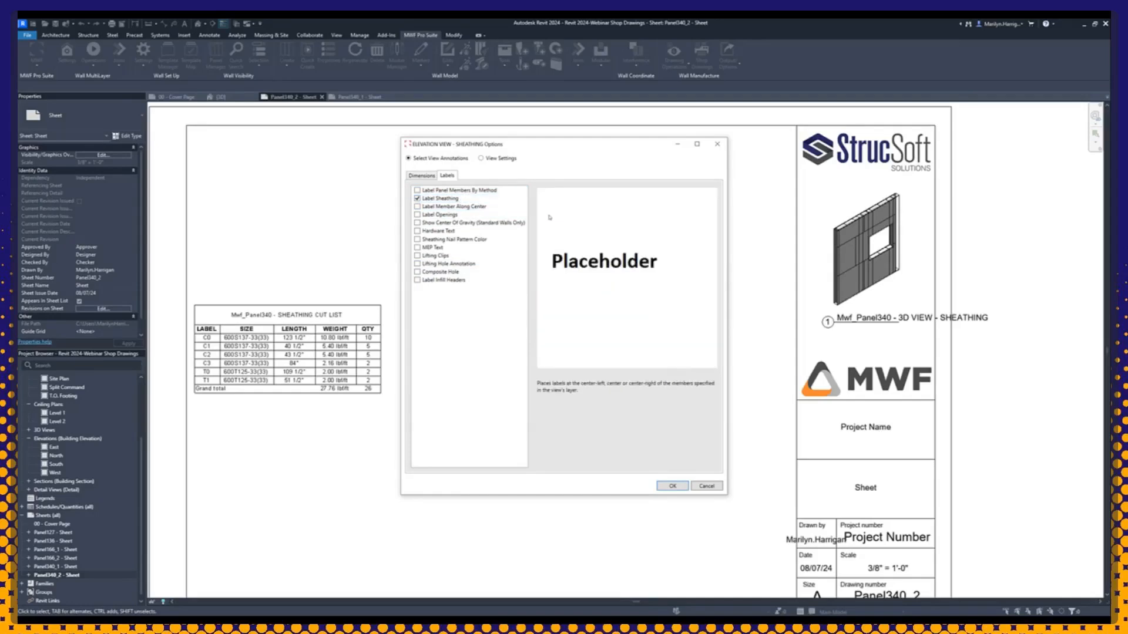
click(674, 485)
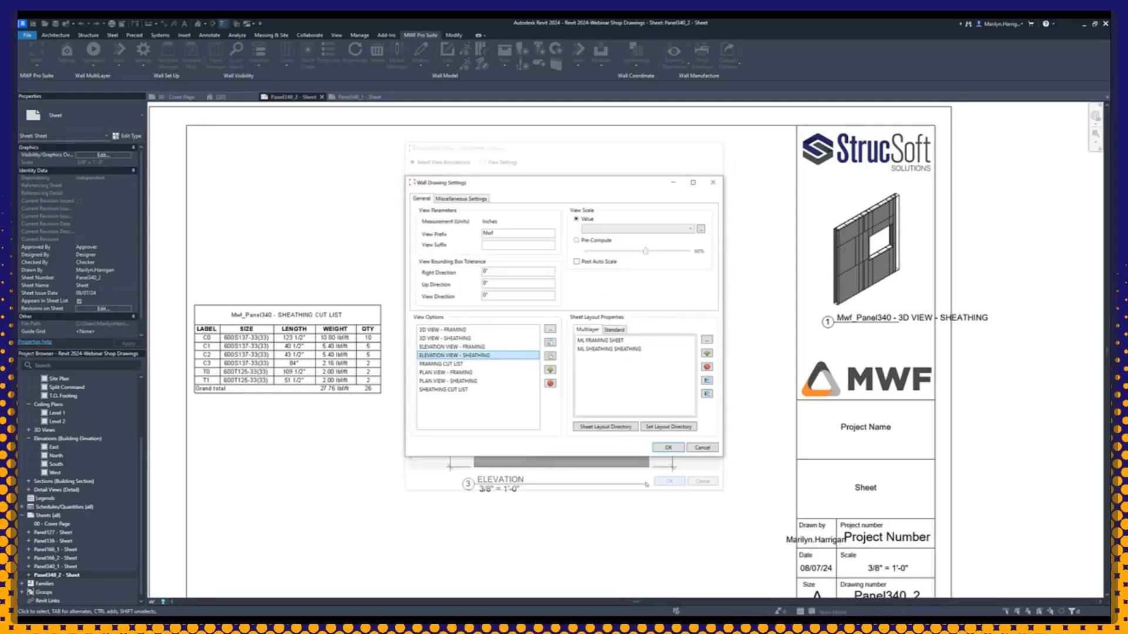
click(669, 479)
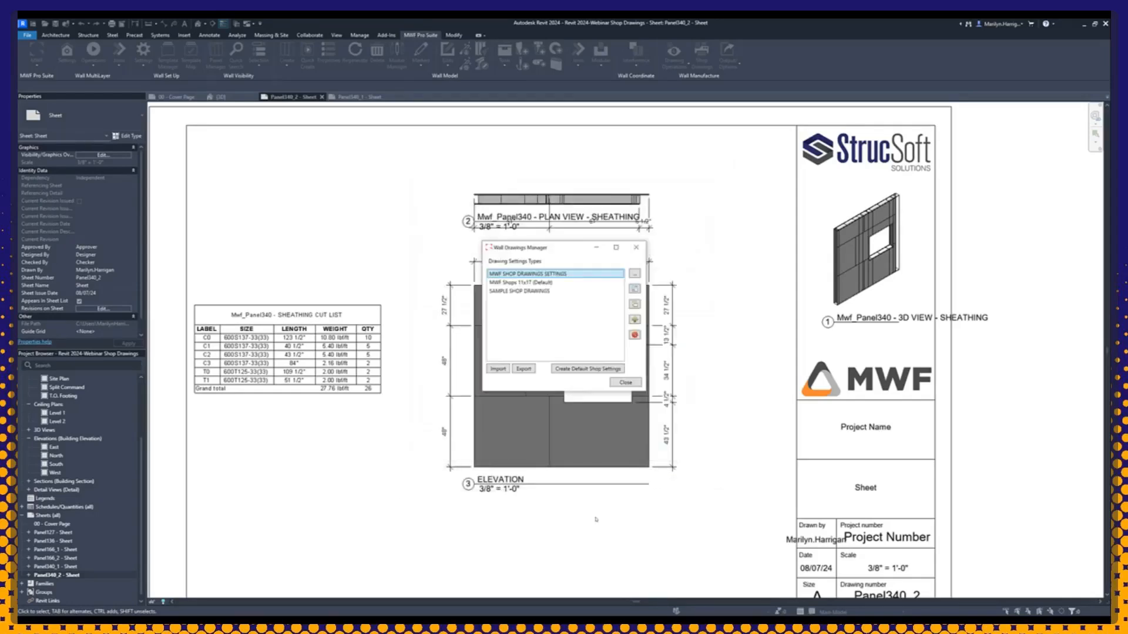
click(625, 382)
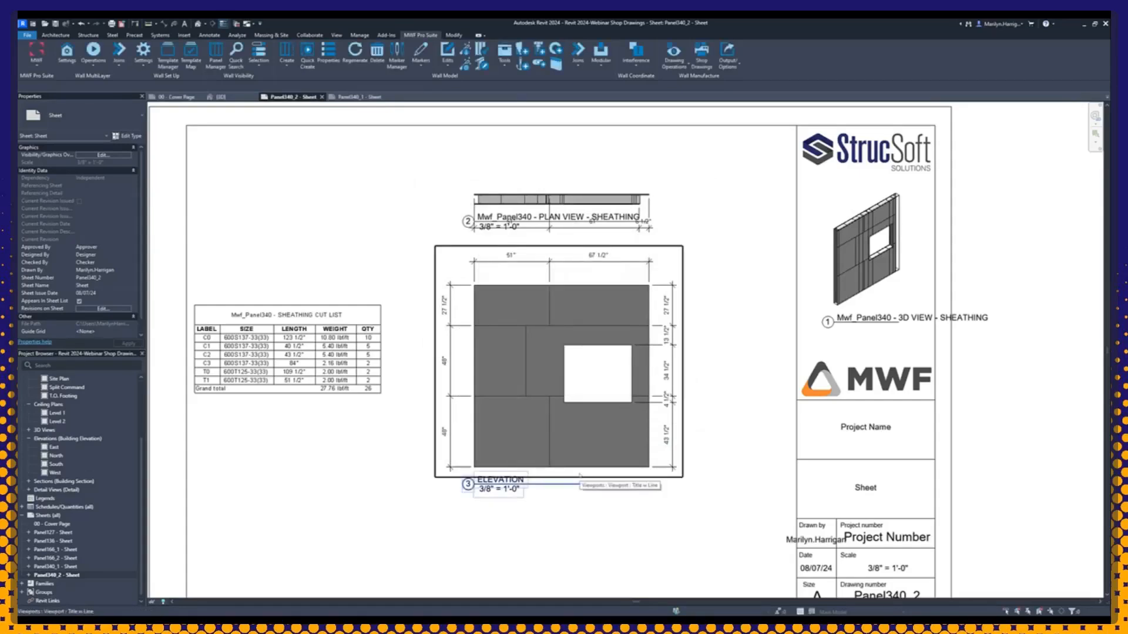
Step: View the Panel340_1 sheet once more, then return to the Cover Page sheet
click(357, 97)
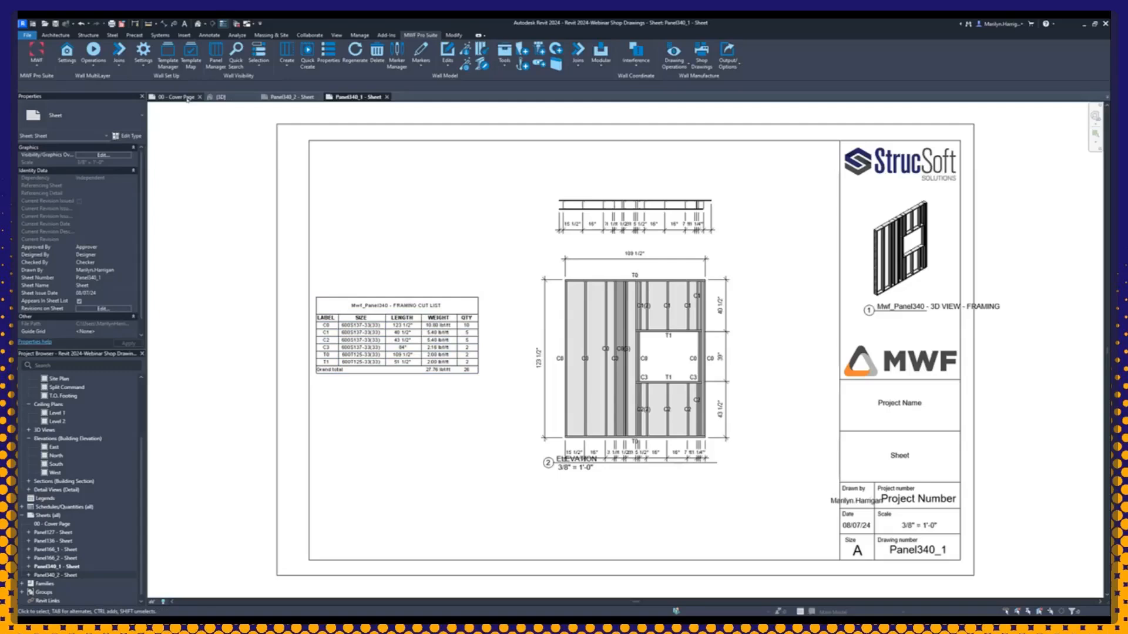
click(187, 97)
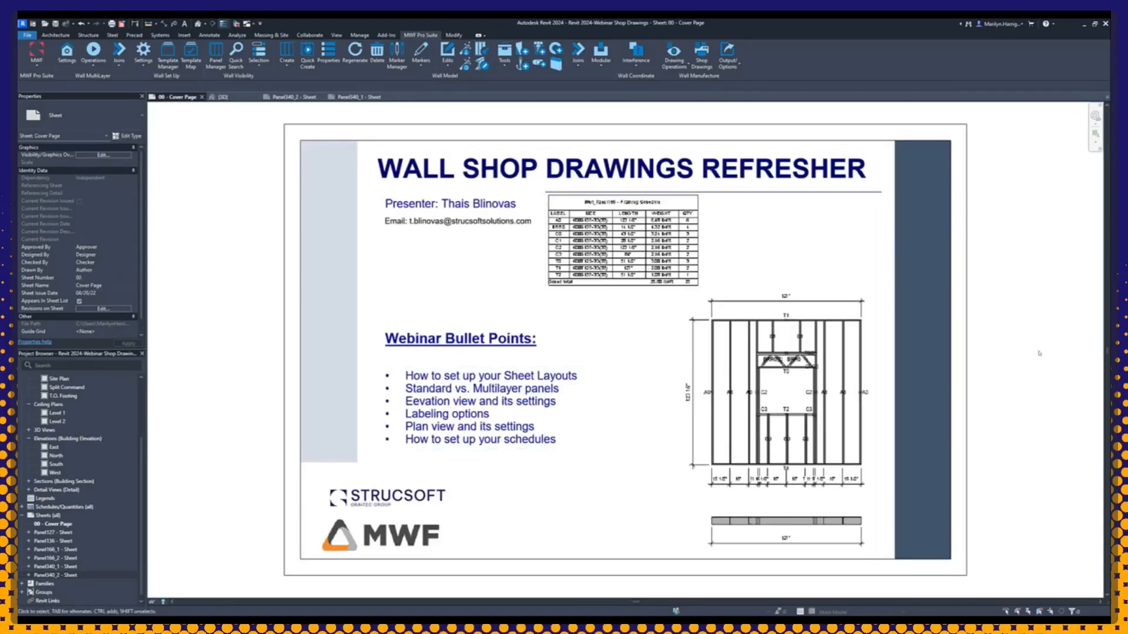
middle_drag(1039, 353, 975, 349)
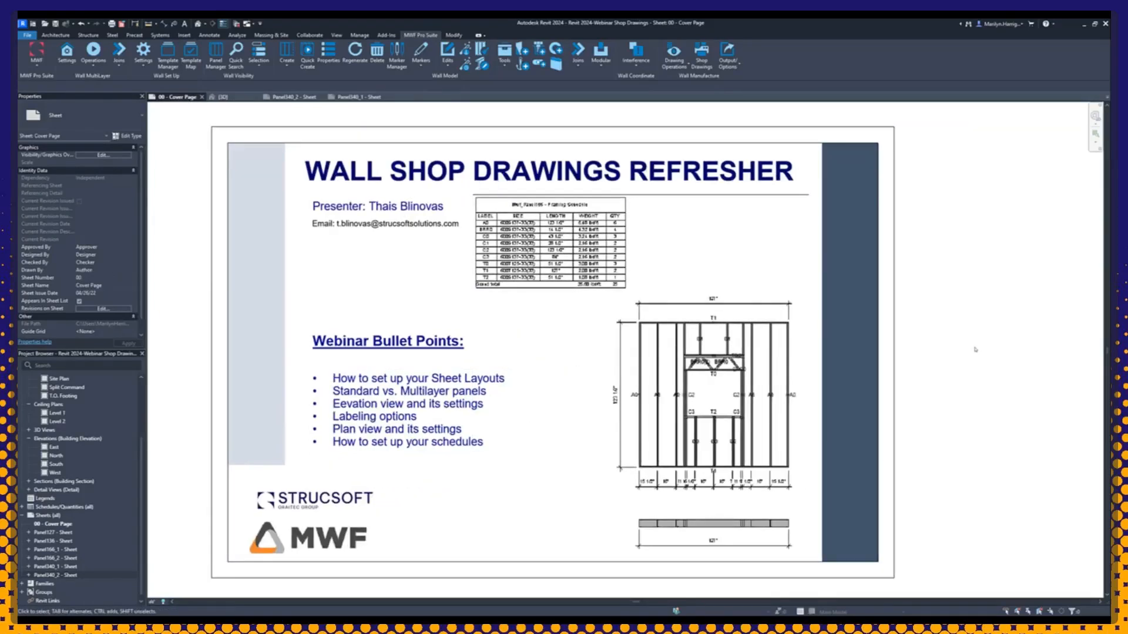